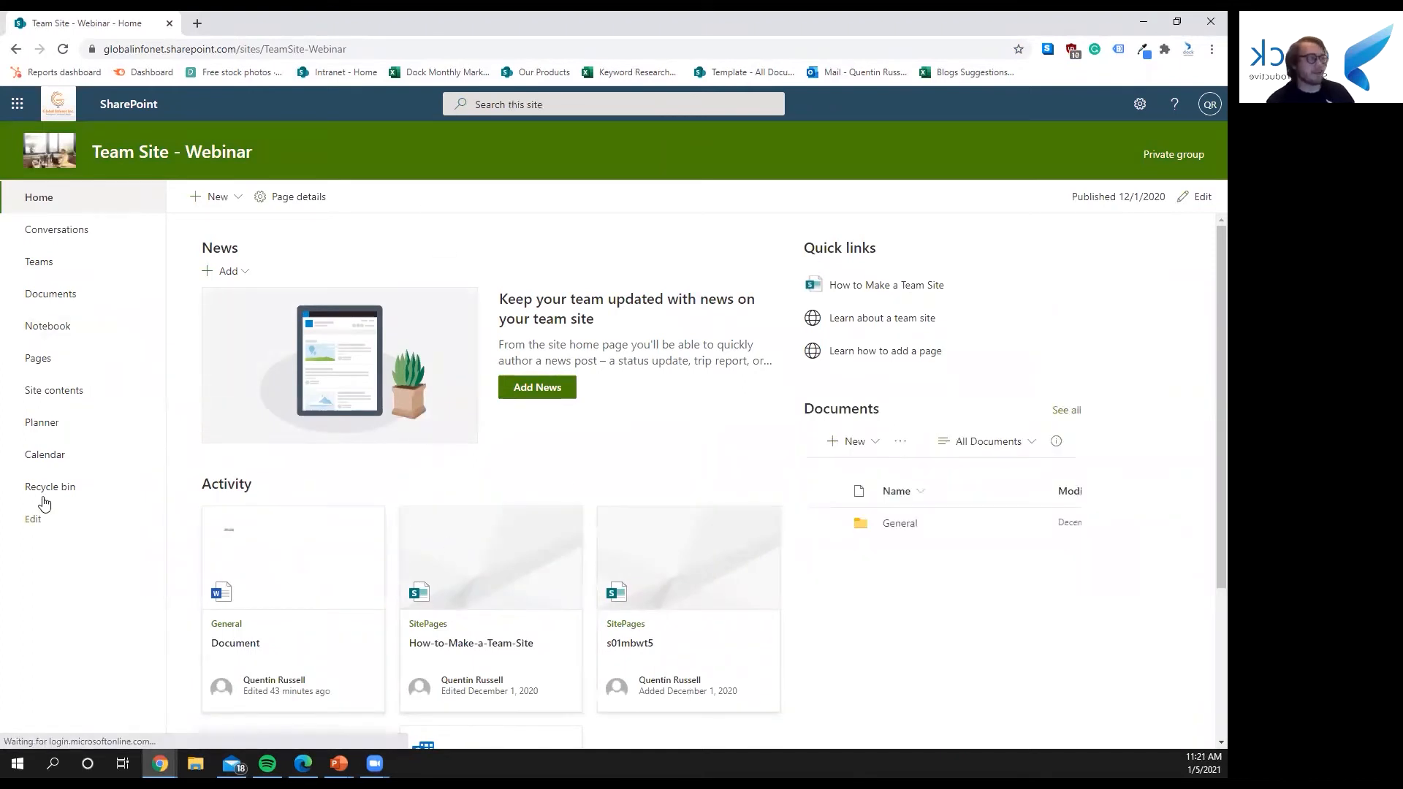
Step: Open the team site's recycle bin to view its deleted items
drag(45, 493, 77, 489)
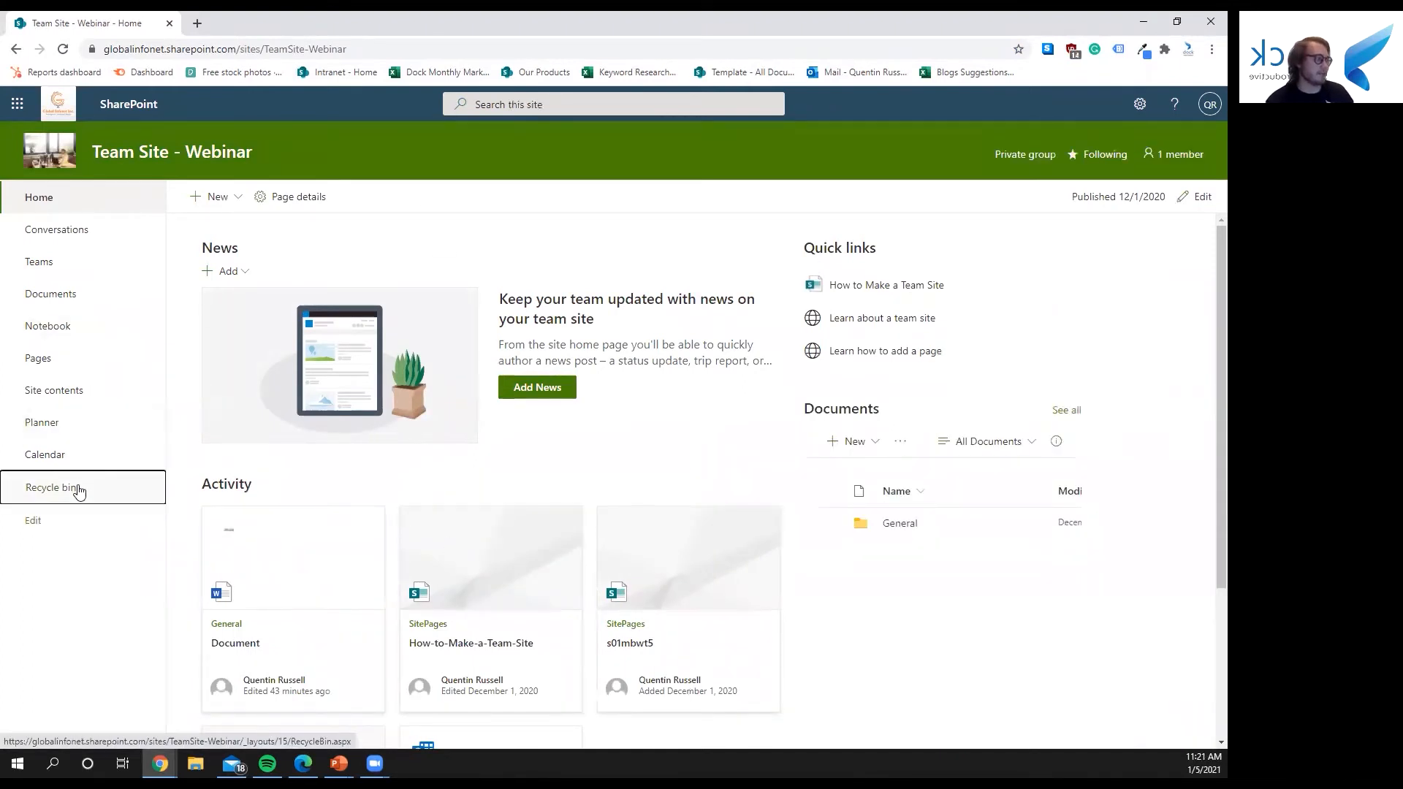
click(78, 491)
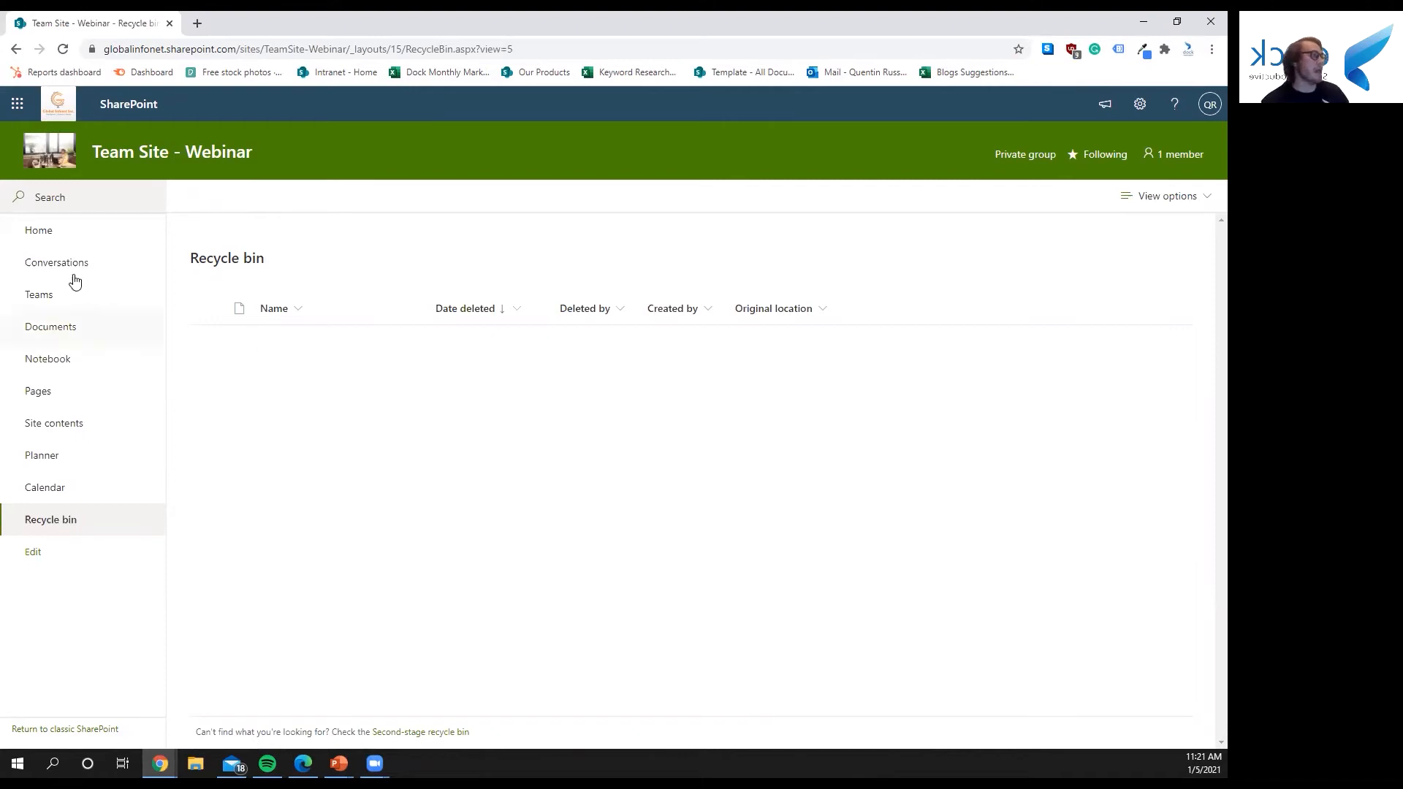
Step: Open the versioning settings of the team site's Documents library
click(70, 325)
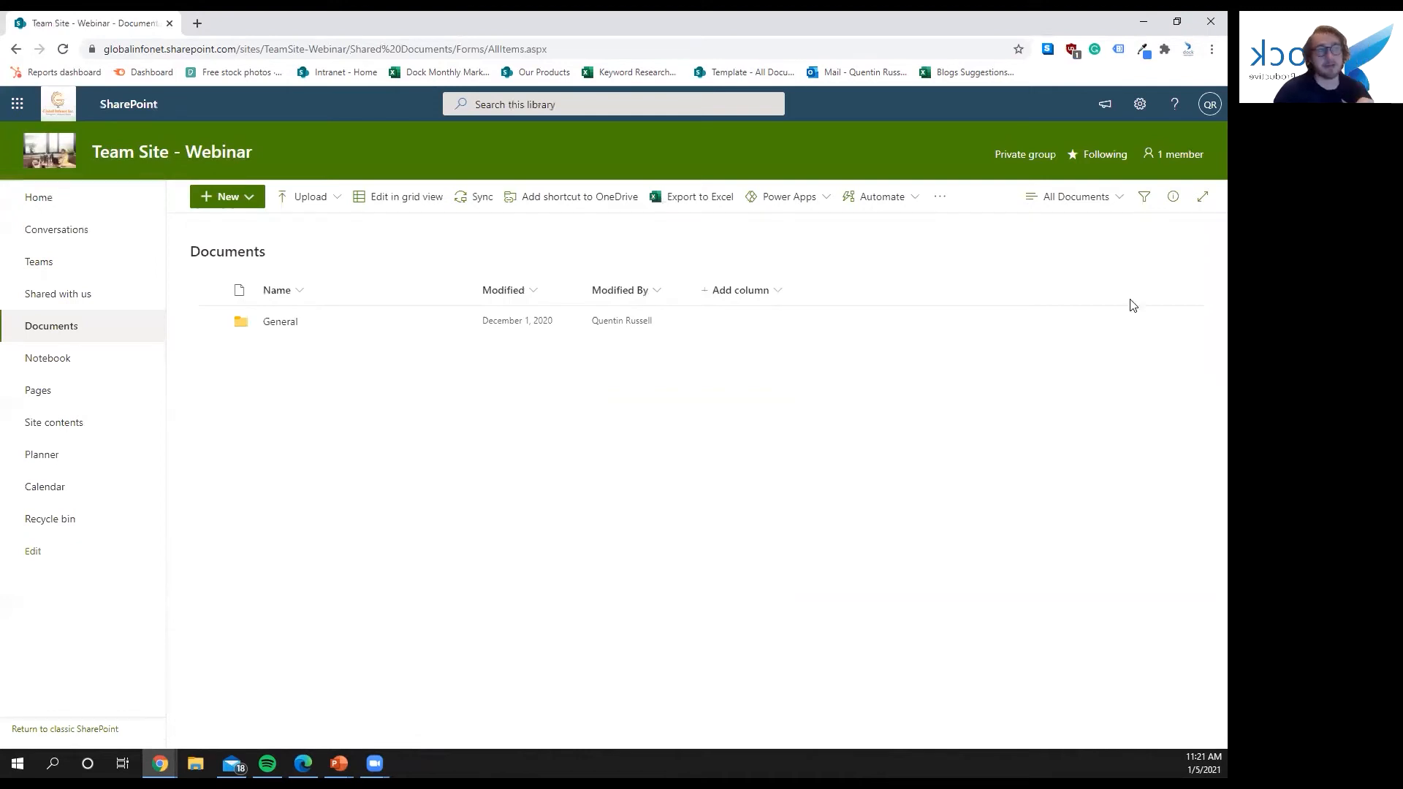
click(1136, 109)
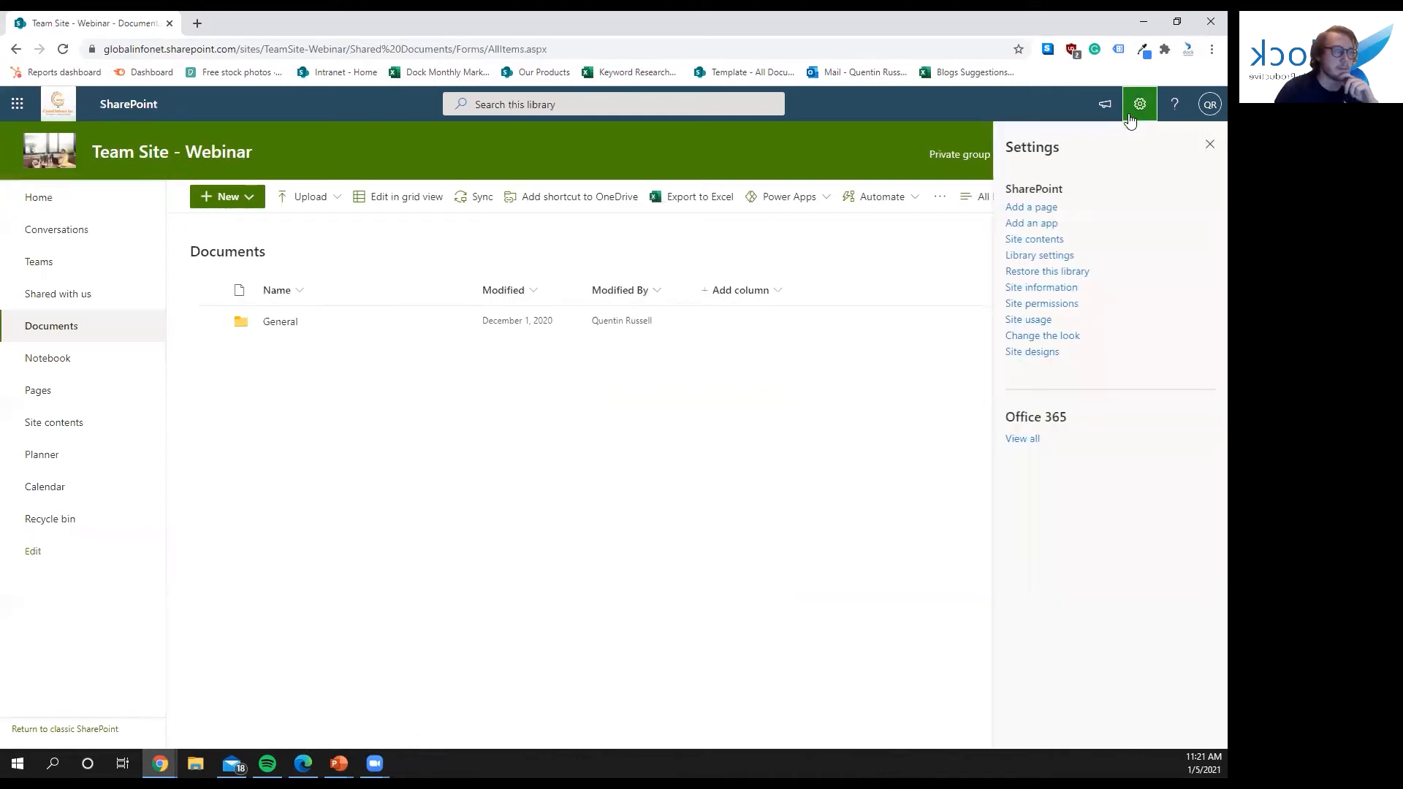
click(1046, 257)
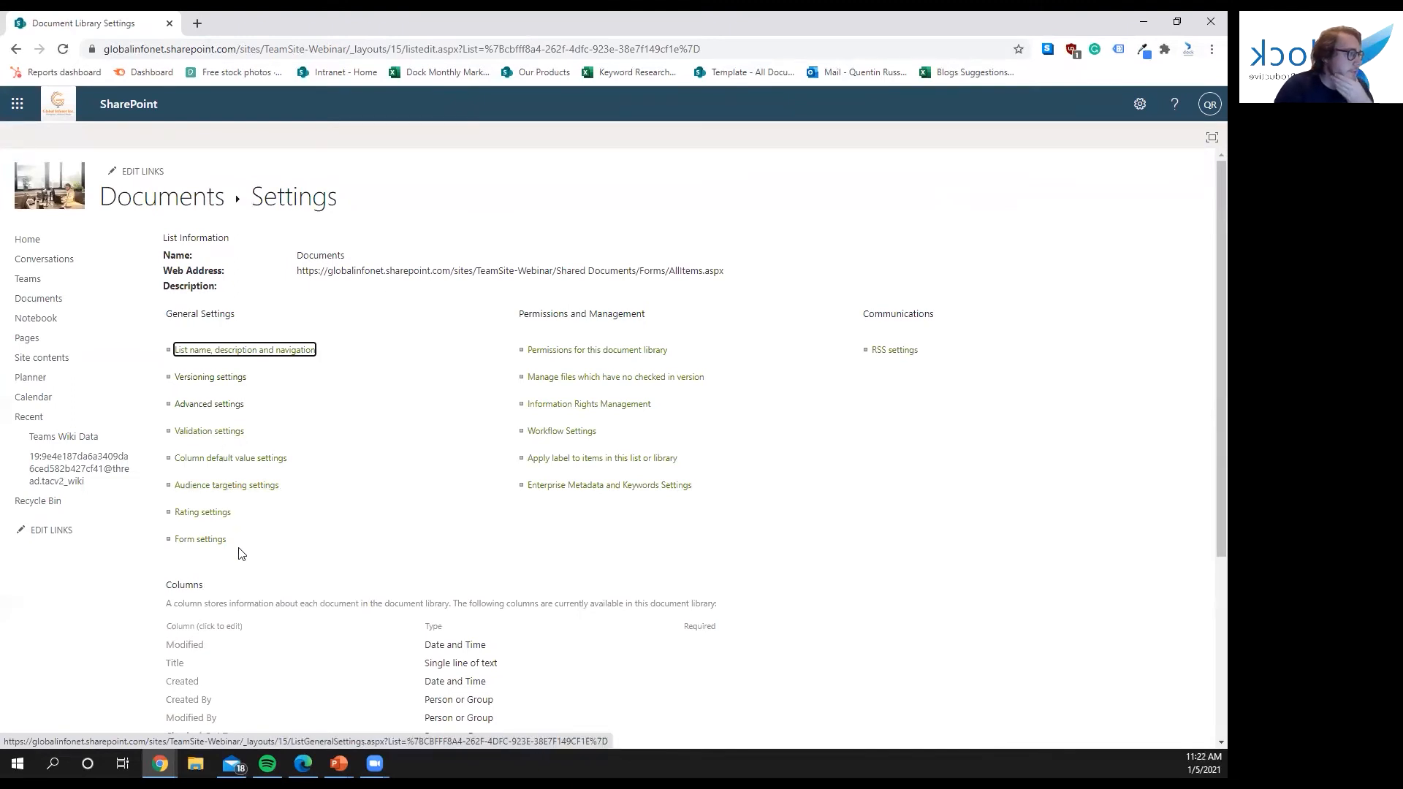
click(202, 376)
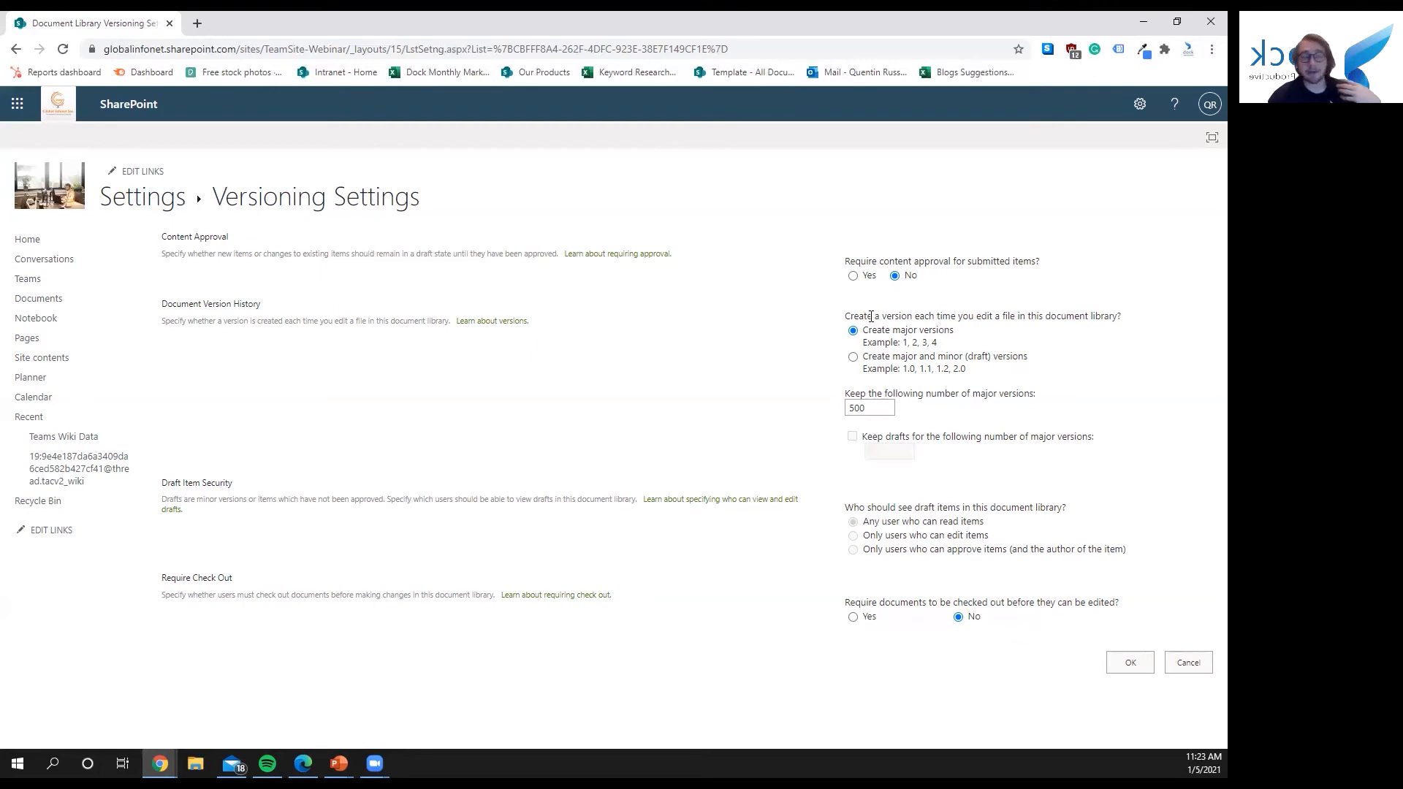
Step: Try major and minor versioning and other major version limits, returning to major versions with 500 kept
click(854, 357)
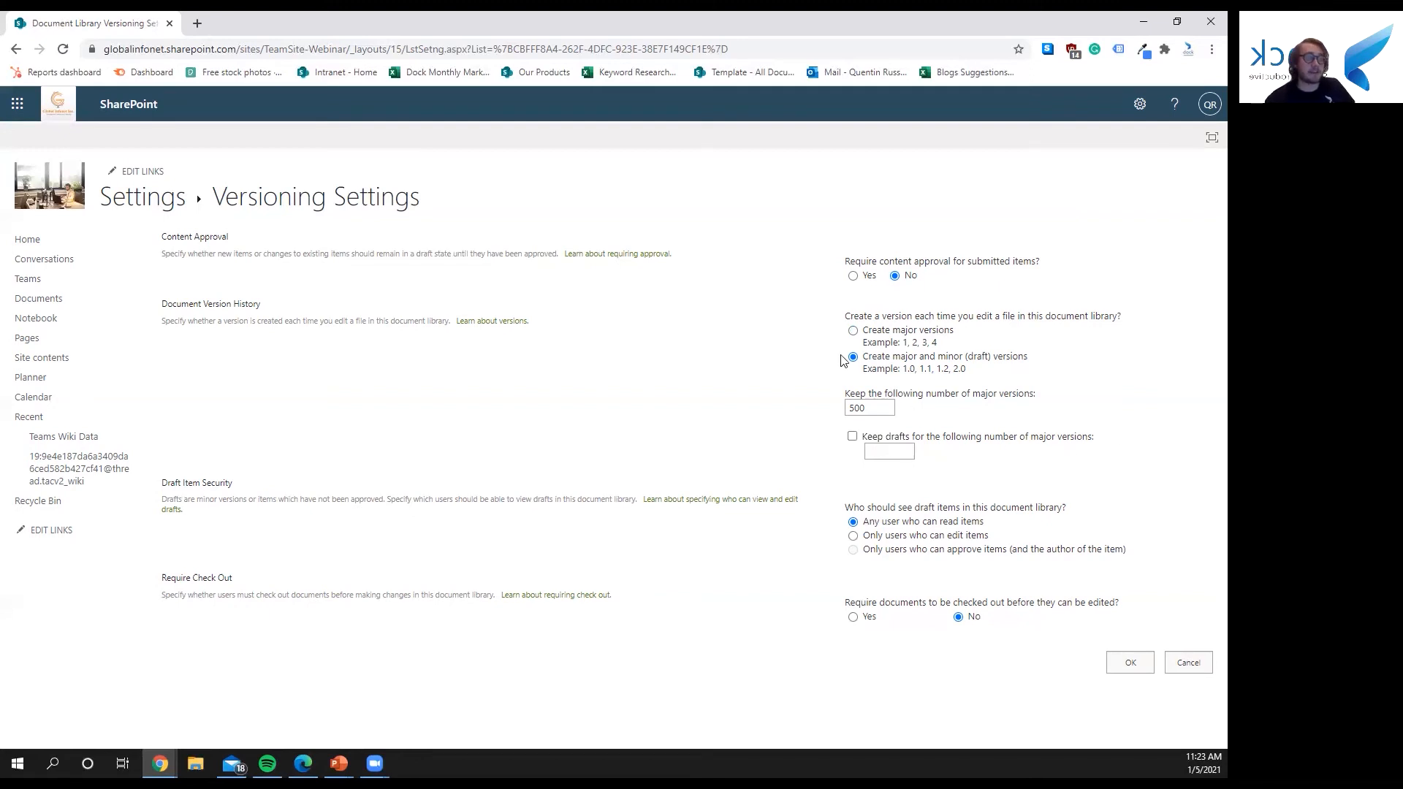
click(854, 329)
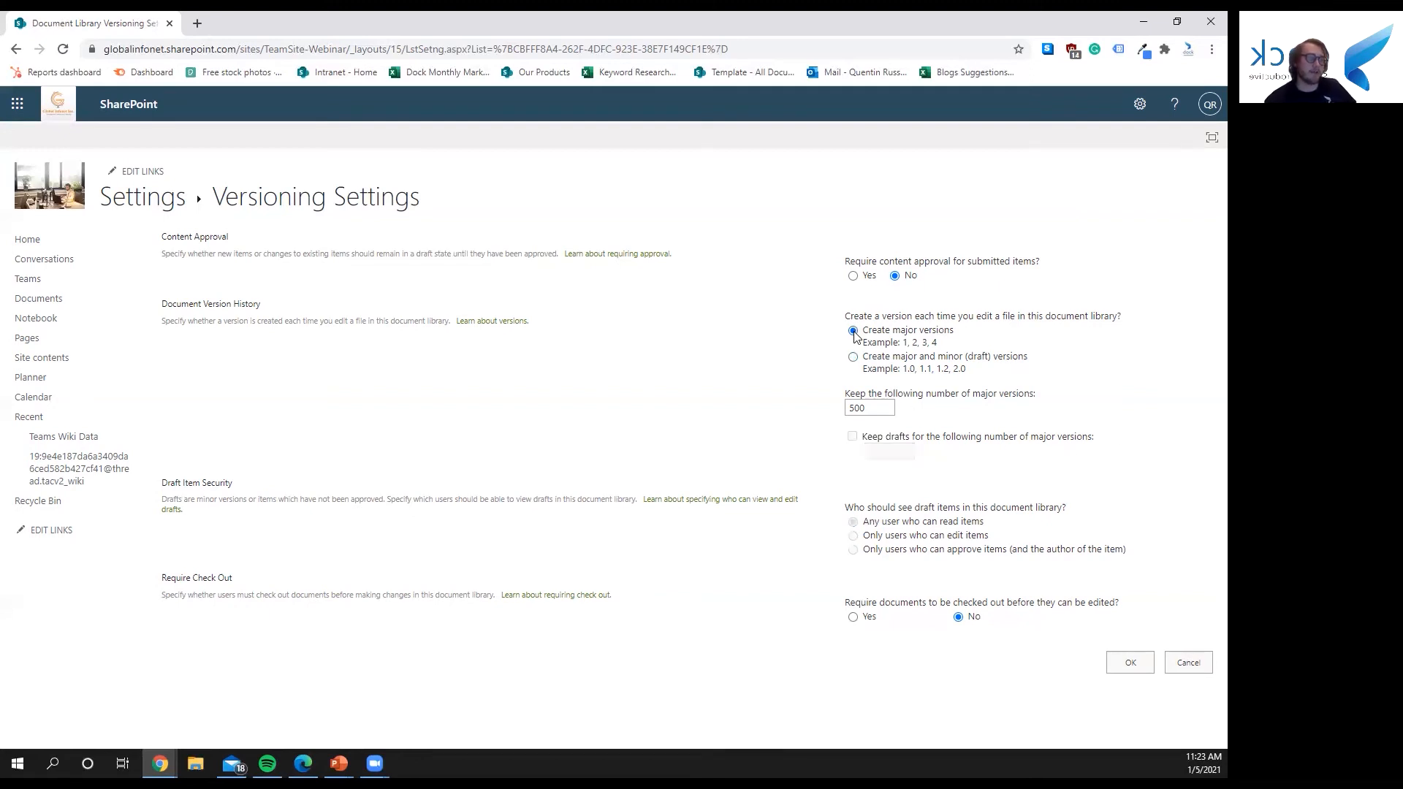
click(878, 409)
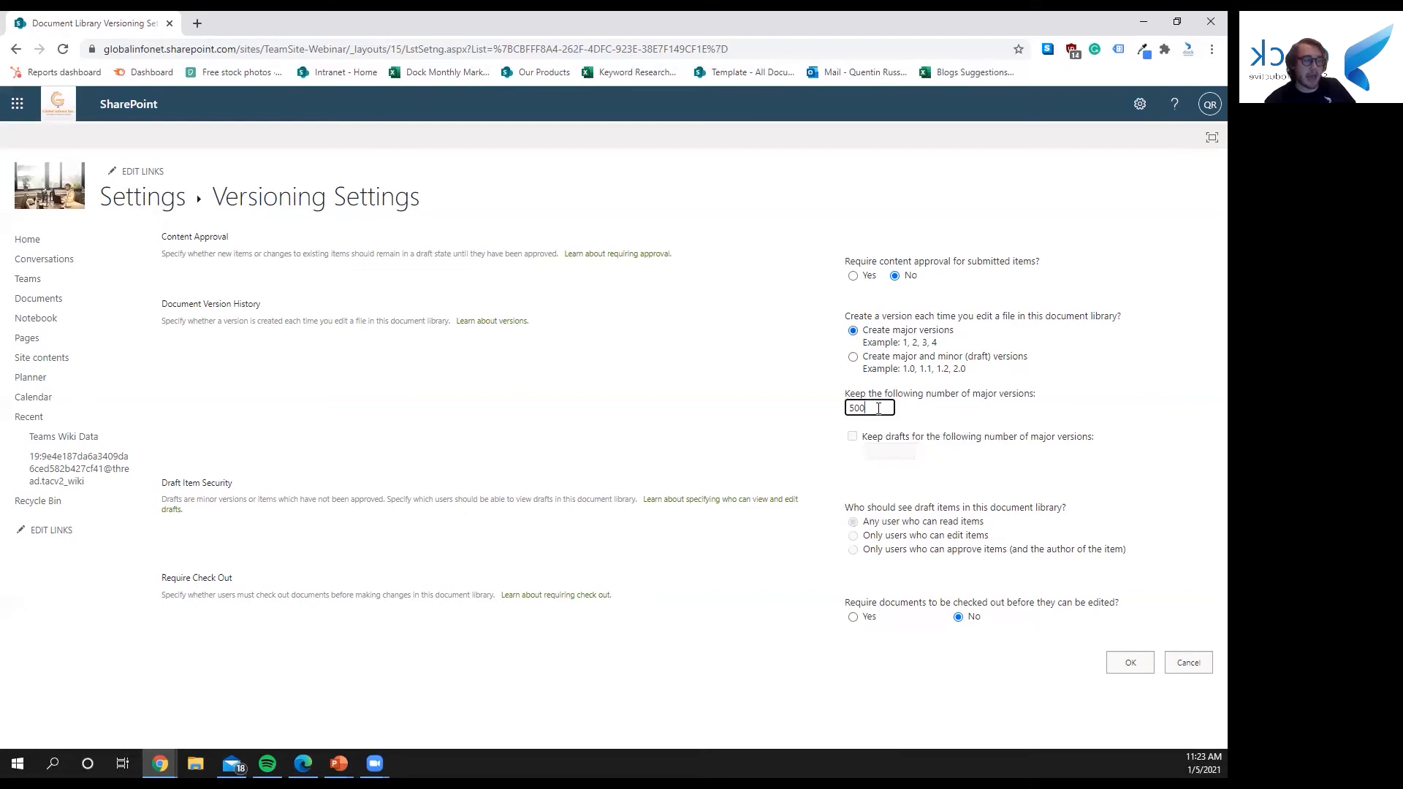
click(802, 413)
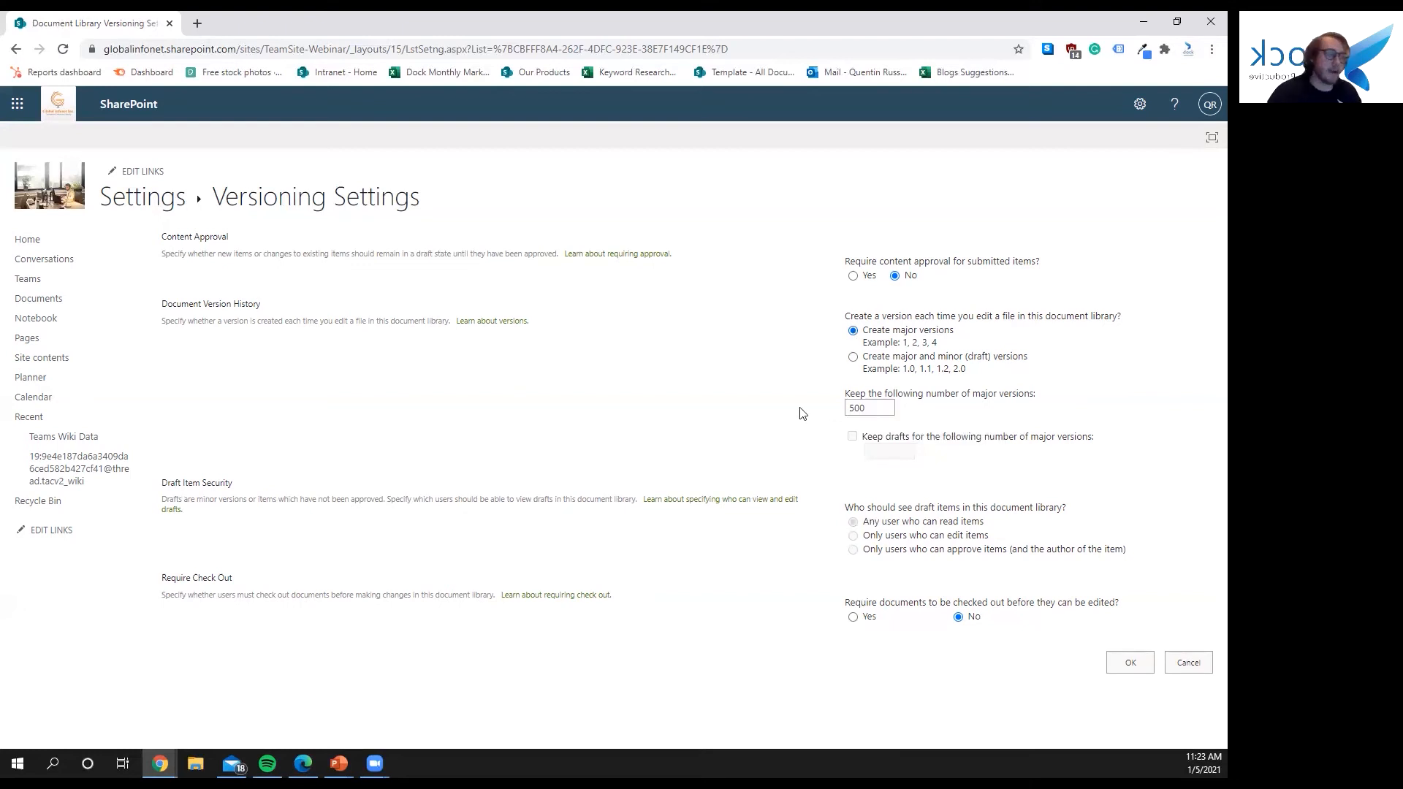
key(Tab)
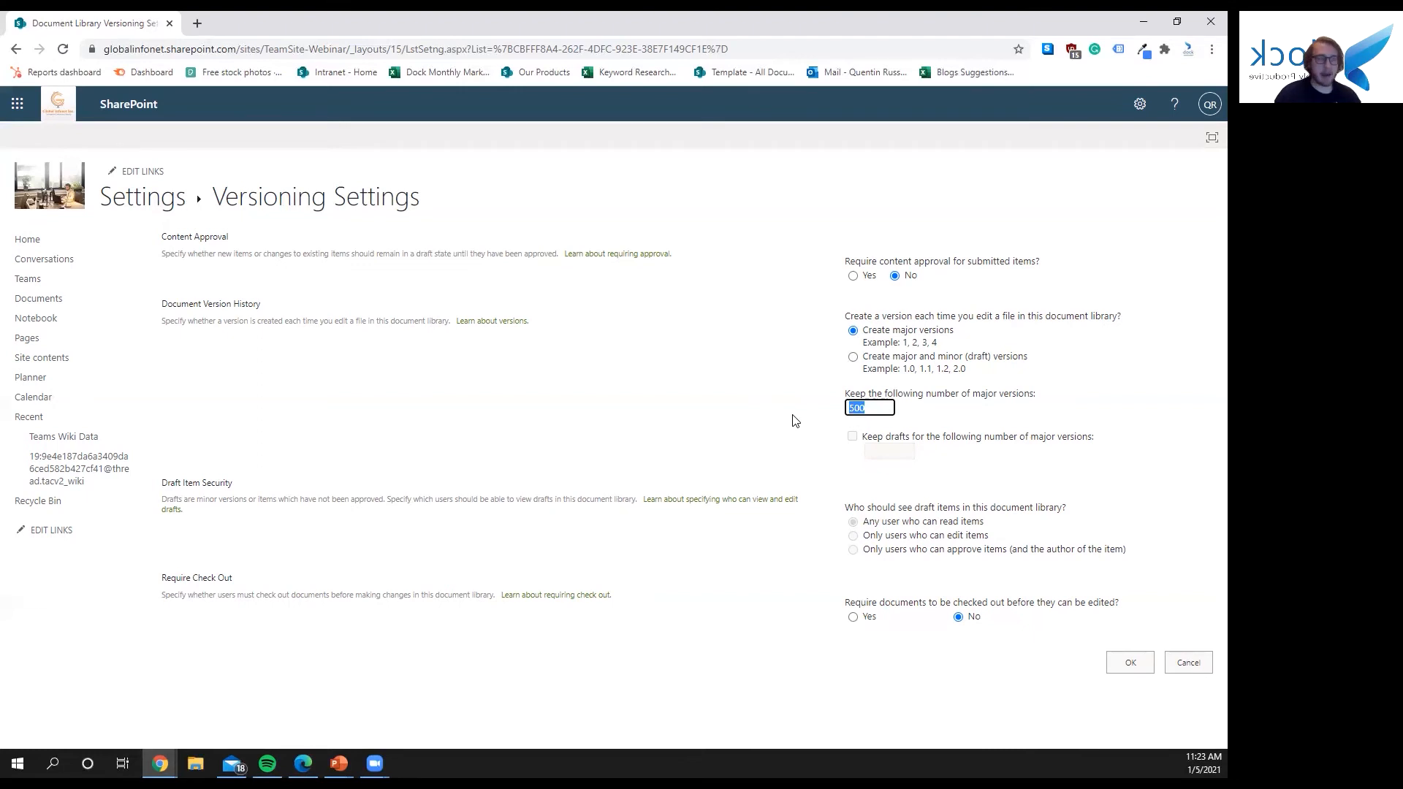
text(1015)
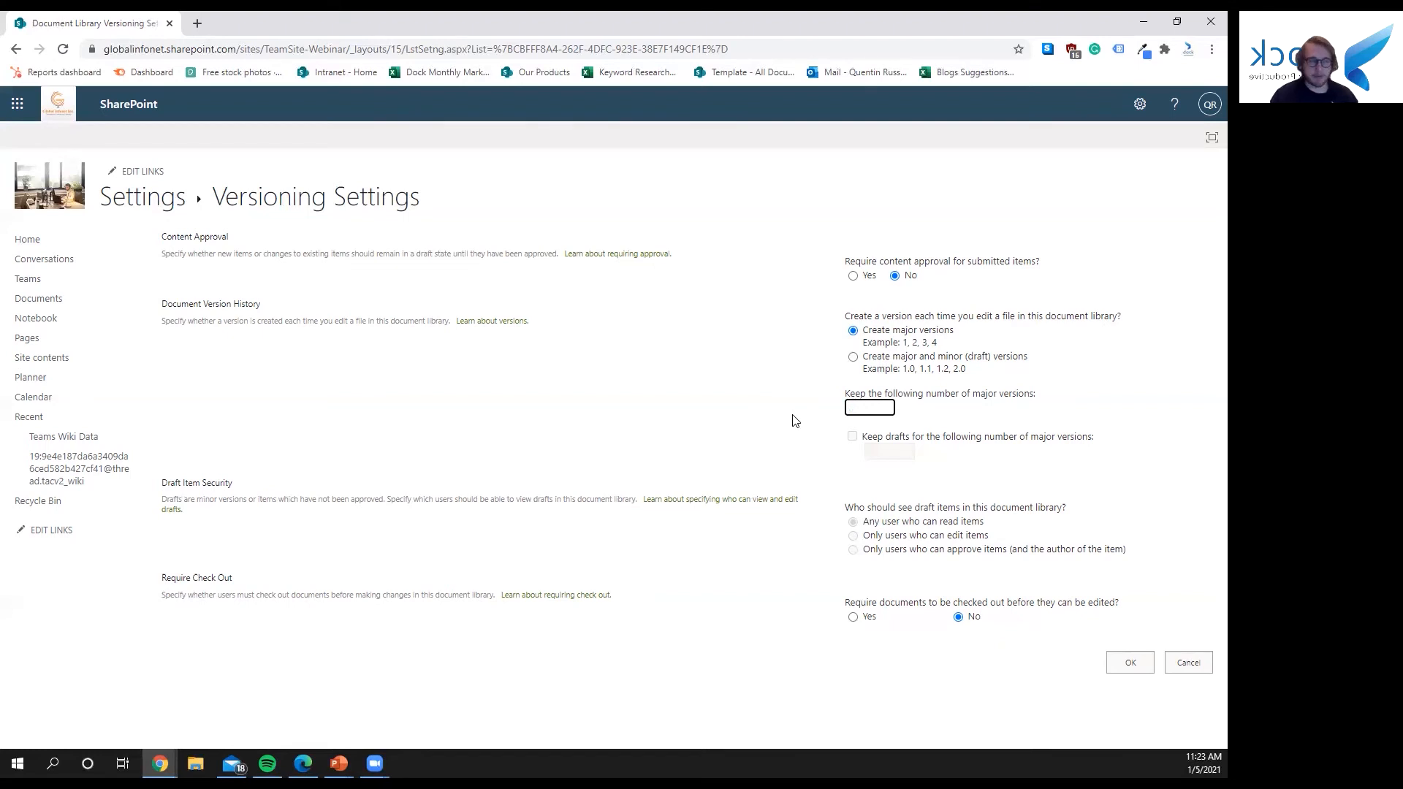
text(00)
click(795, 421)
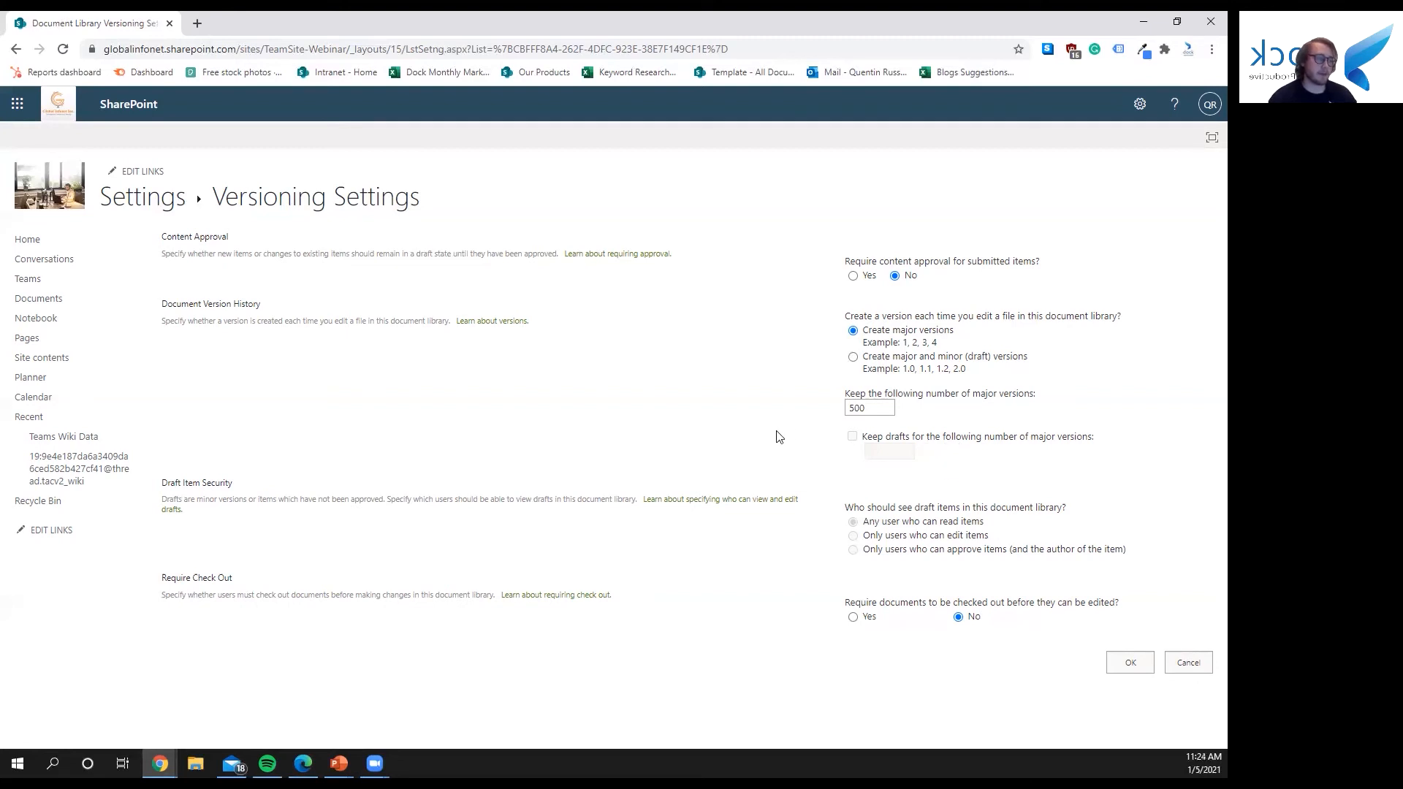
Step: Try major and minor (draft) versions with drafts kept for 10 major versions, and switch back to major versions only
click(852, 356)
click(852, 436)
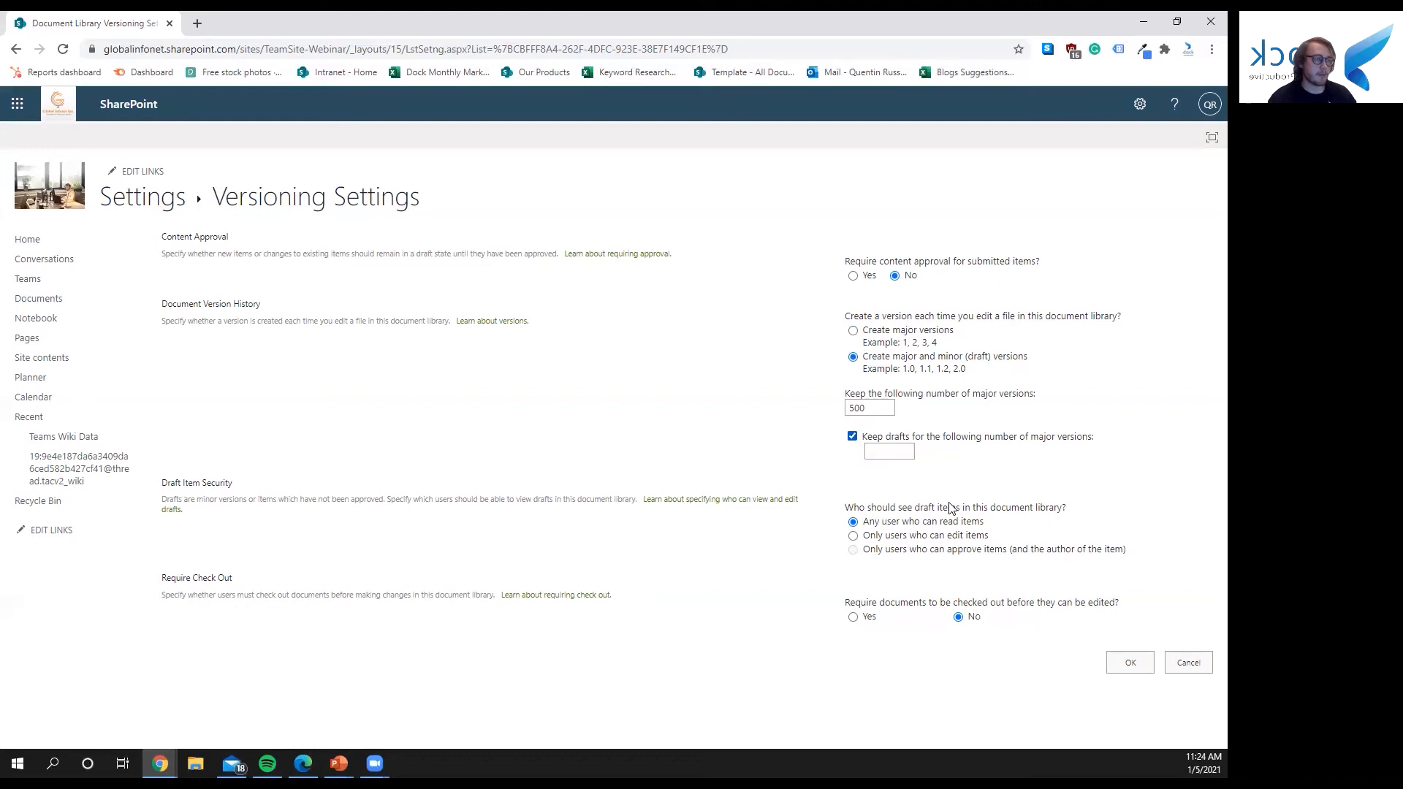
click(884, 453)
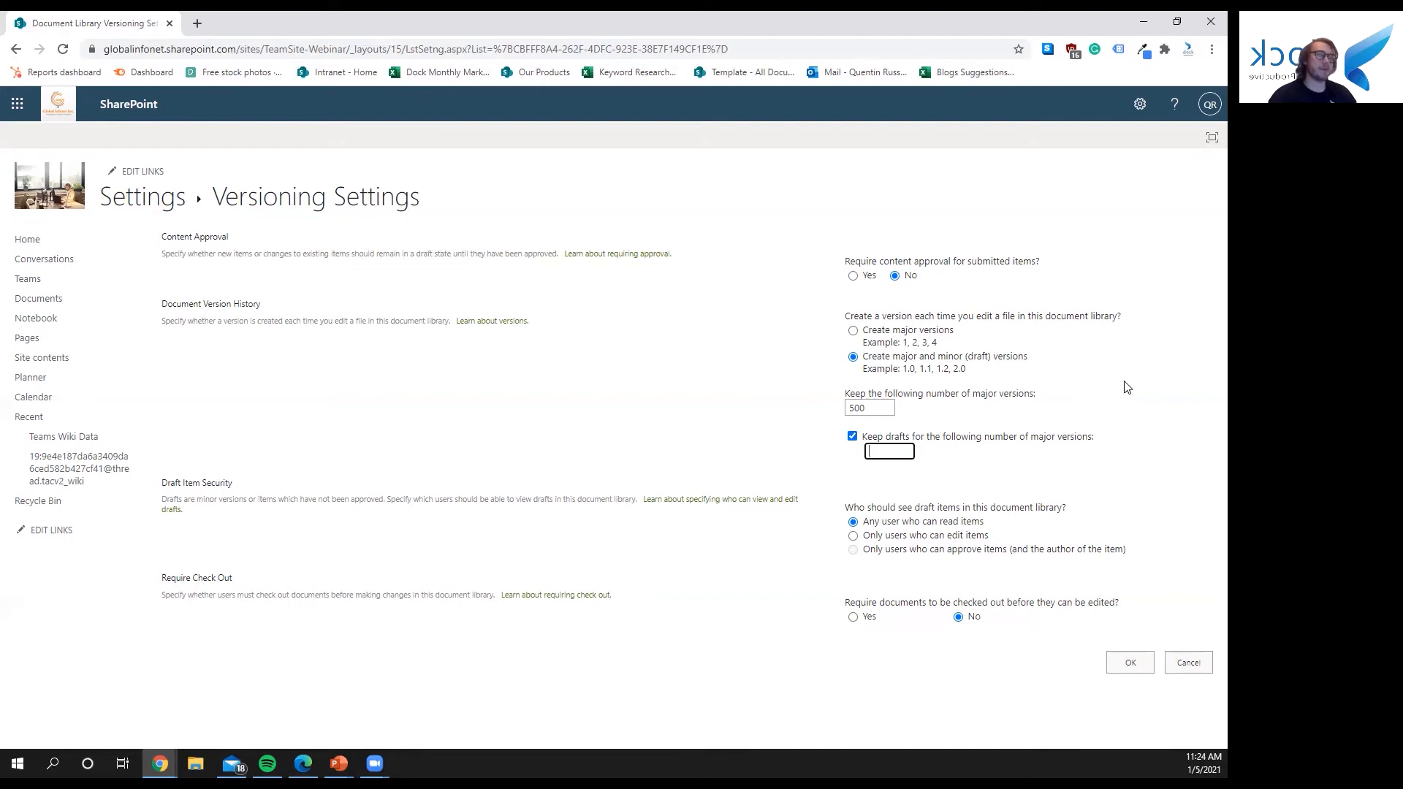
text(0)
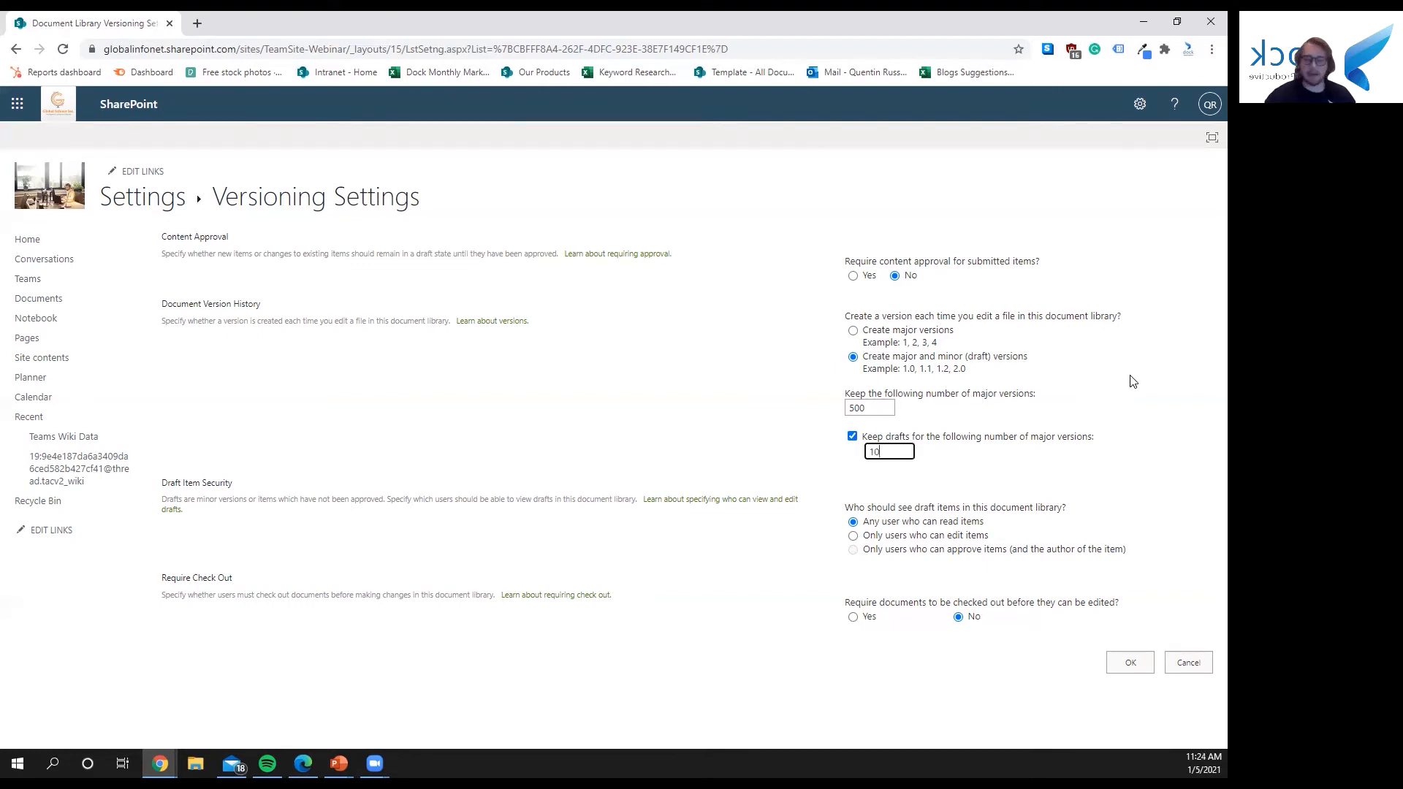
text(5)
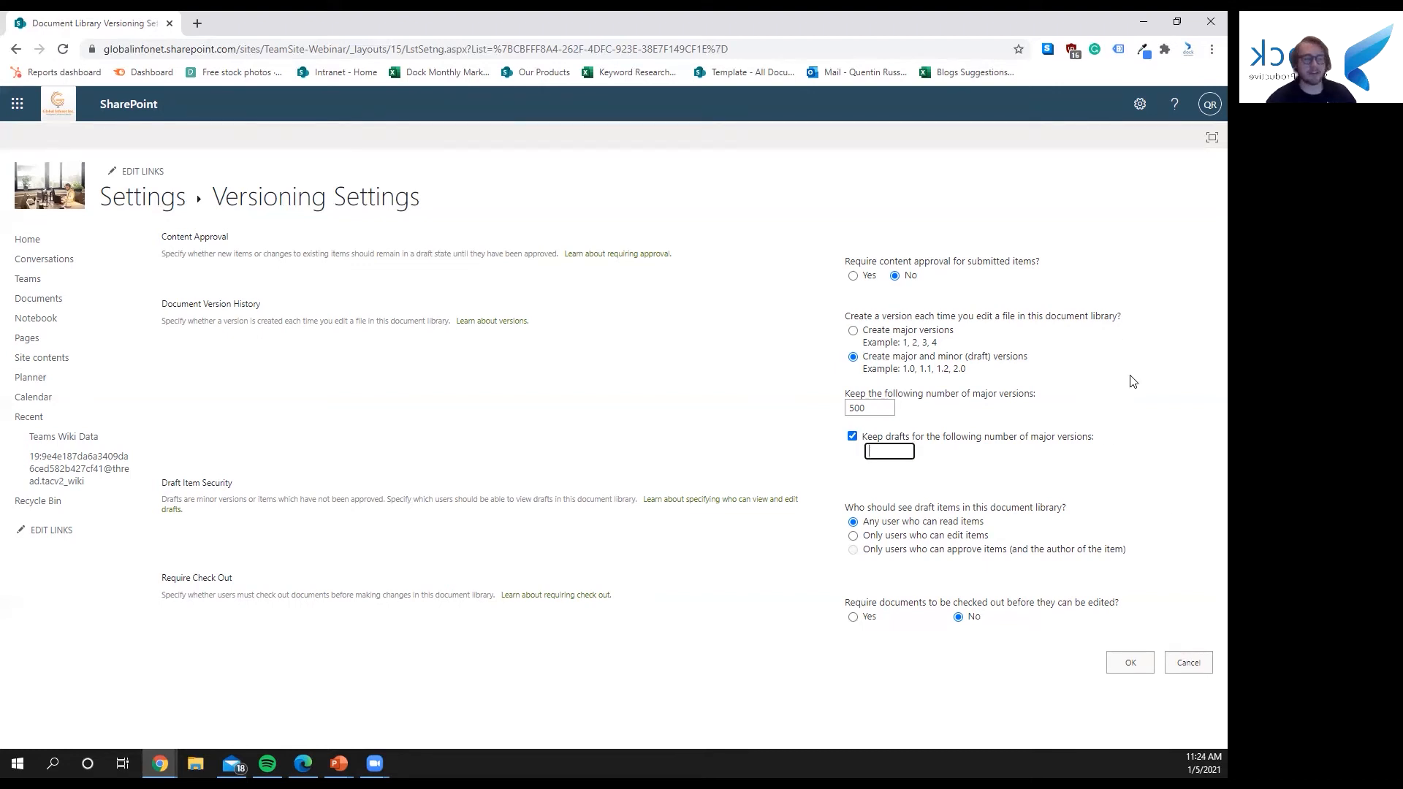
click(852, 330)
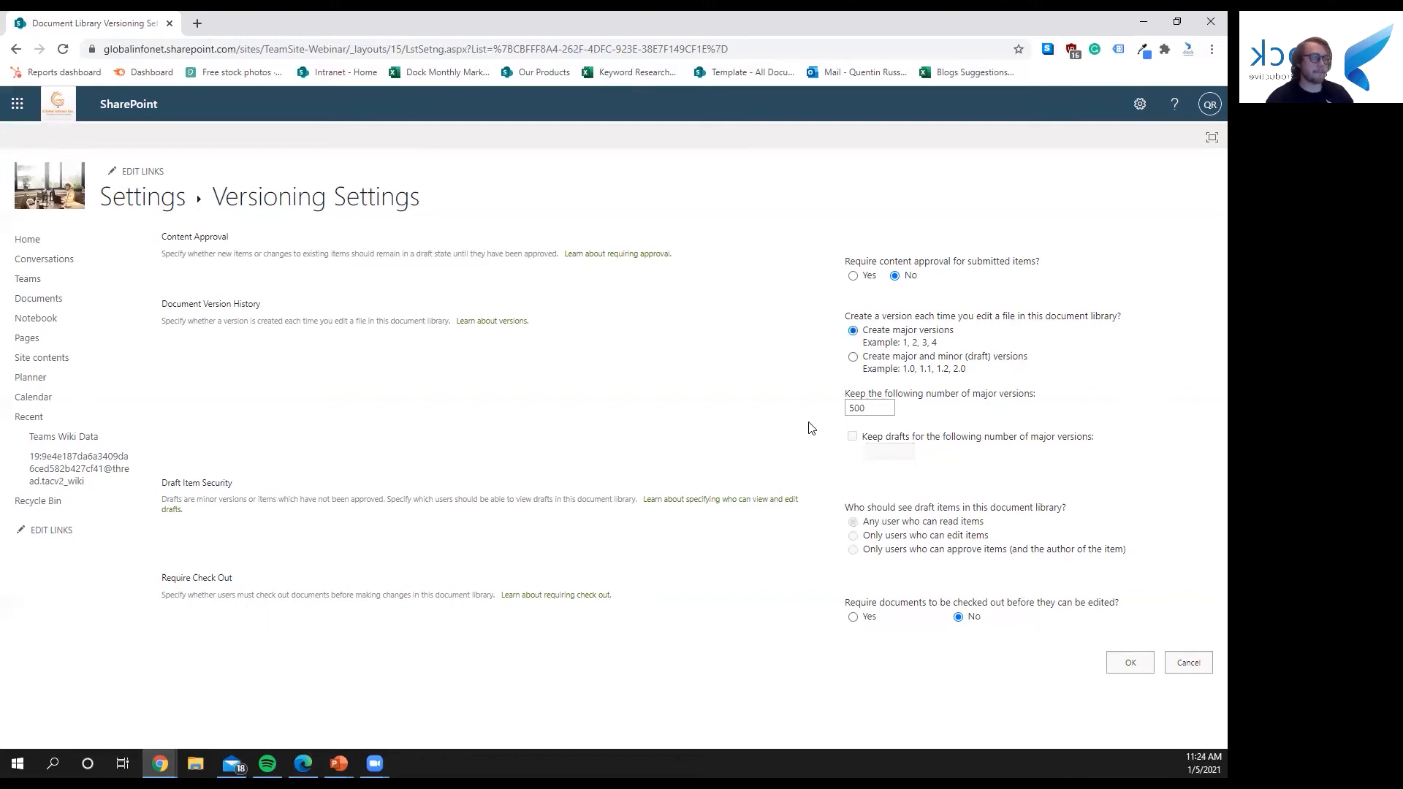
Step: Try restricting draft visibility to only users who can edit items, with major and minor versions enabled
click(852, 356)
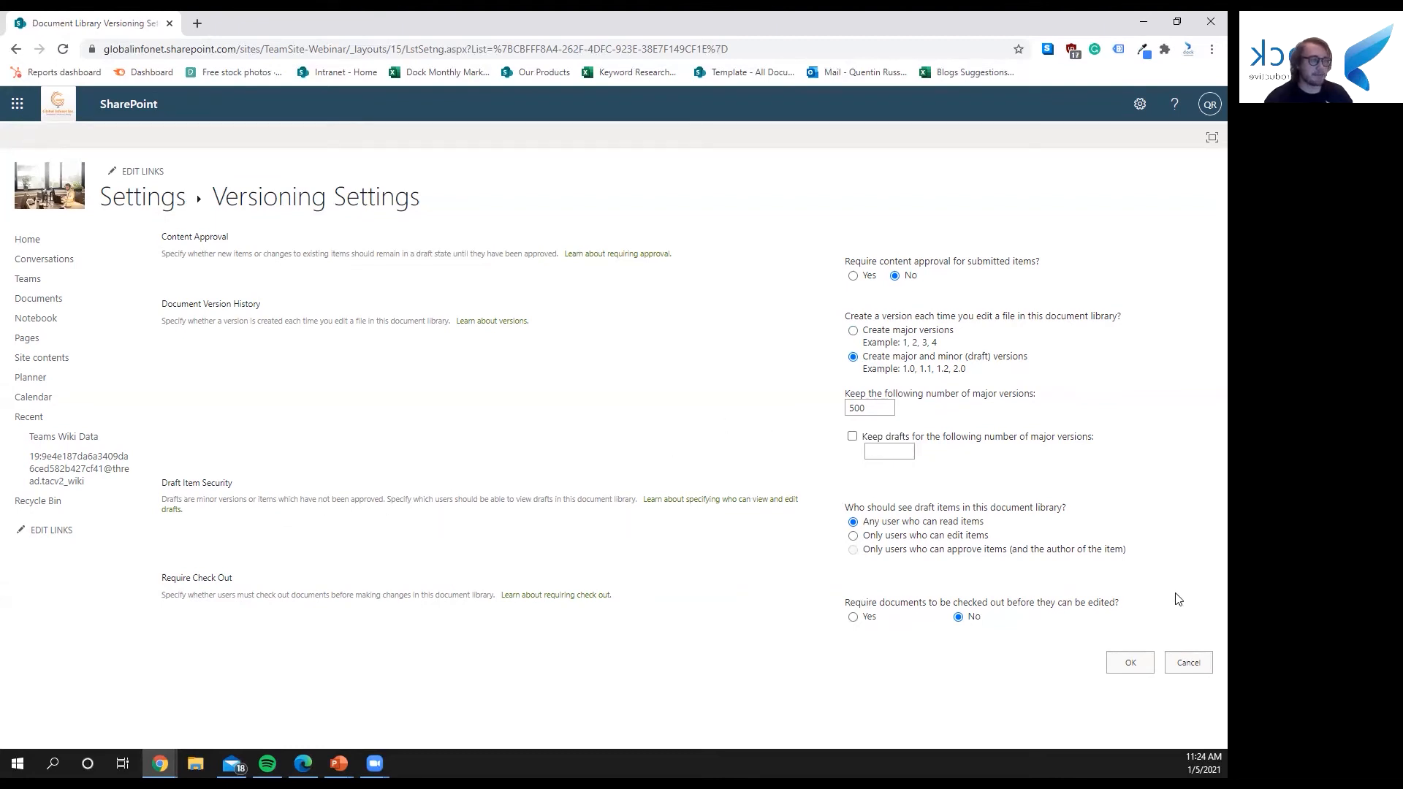
click(943, 540)
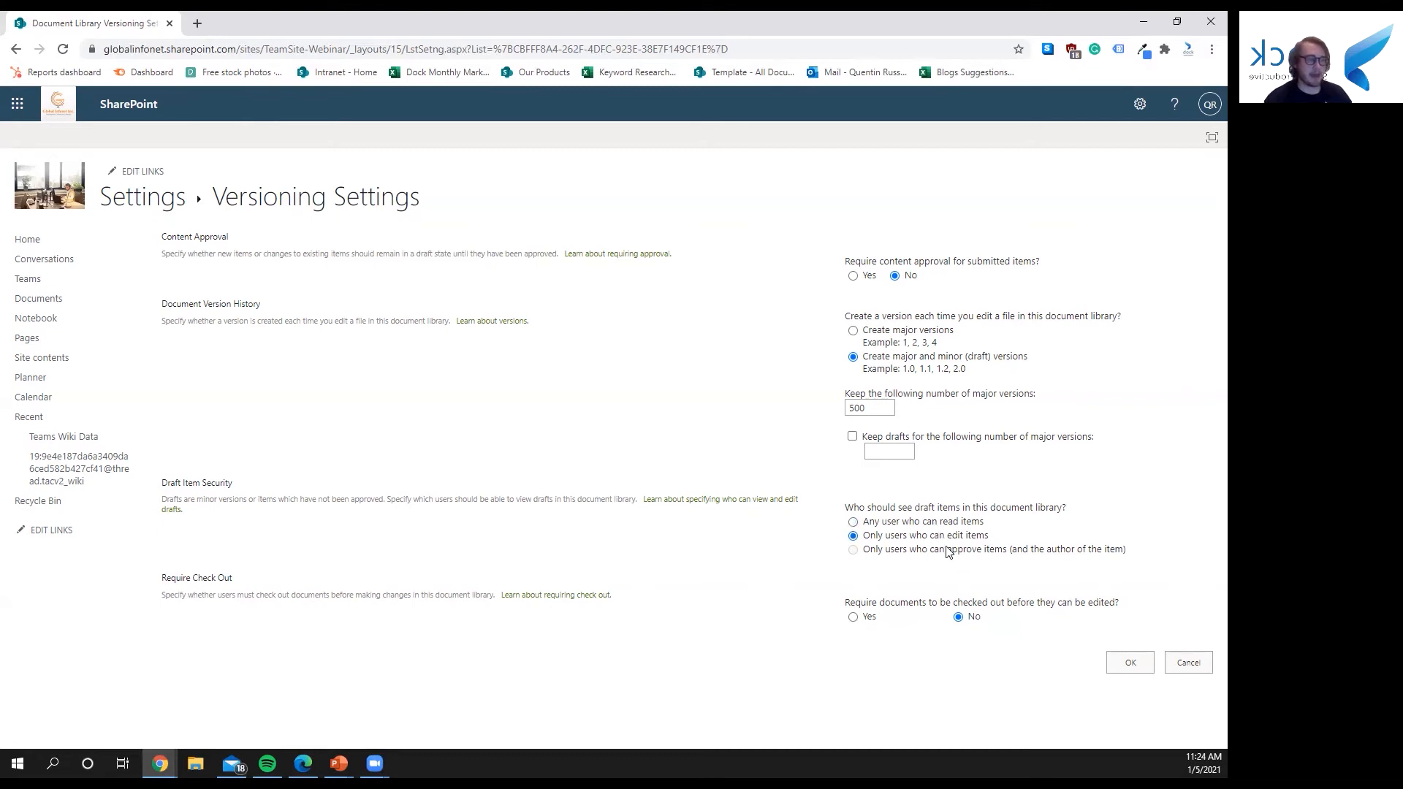
click(894, 522)
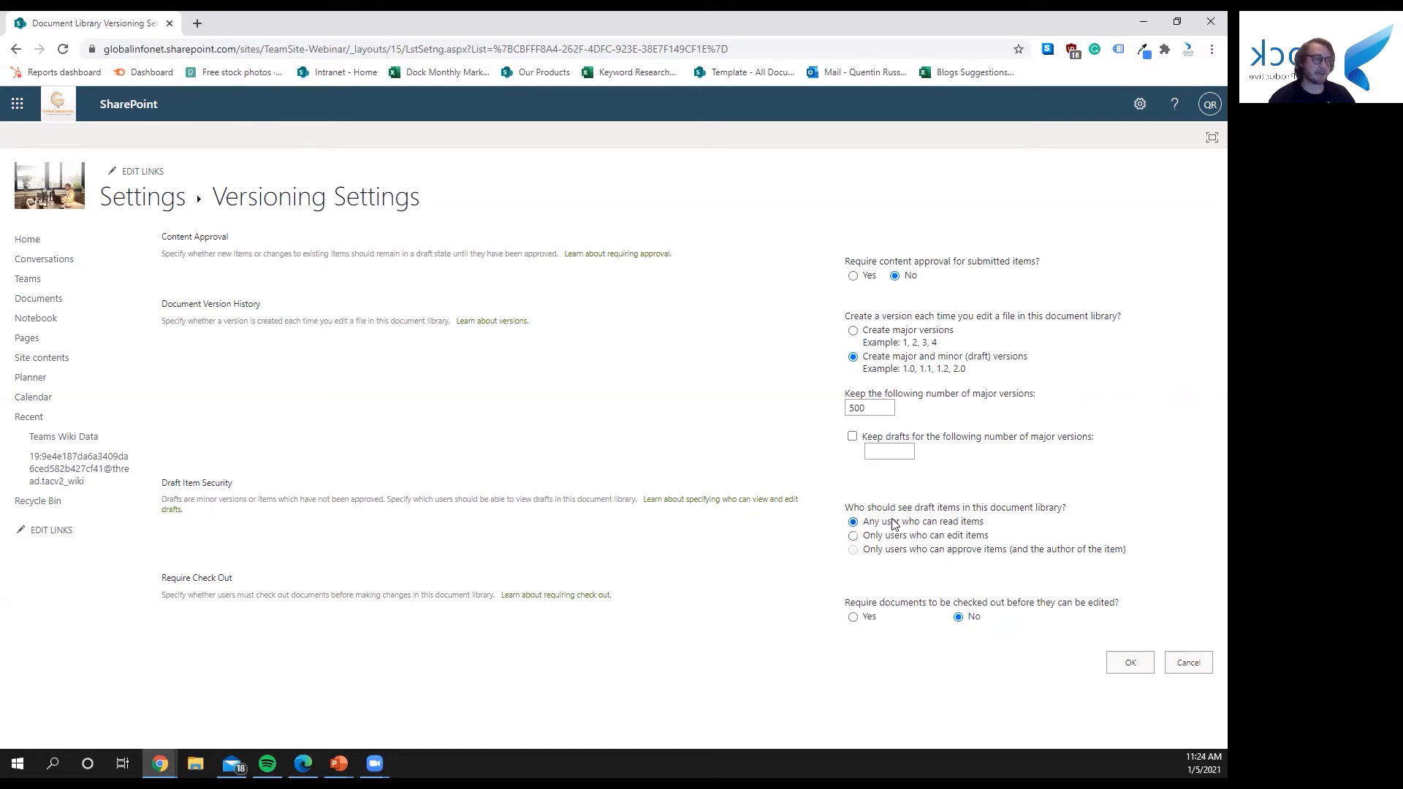
Step: Set the library to create major versions only and save the versioning settings
click(853, 330)
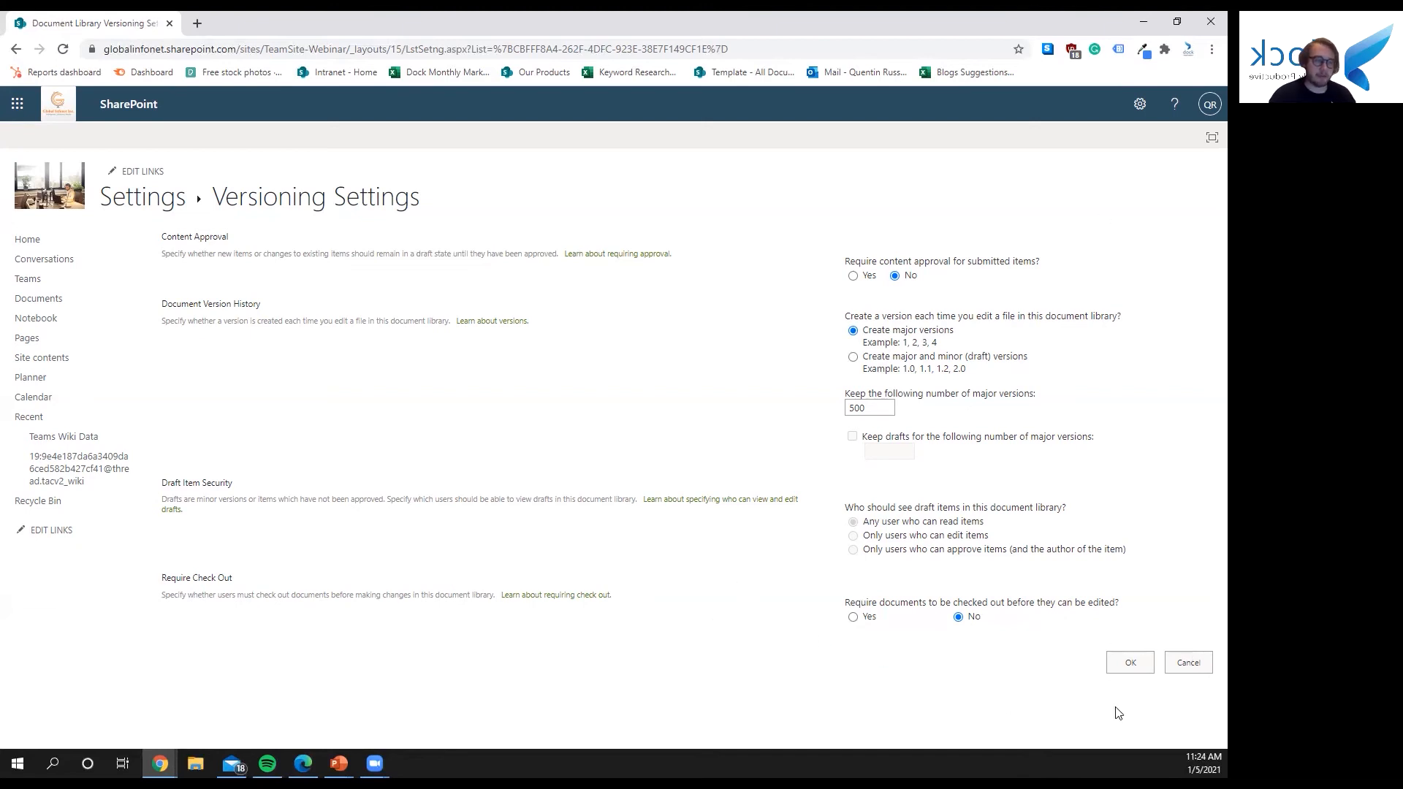
click(1125, 666)
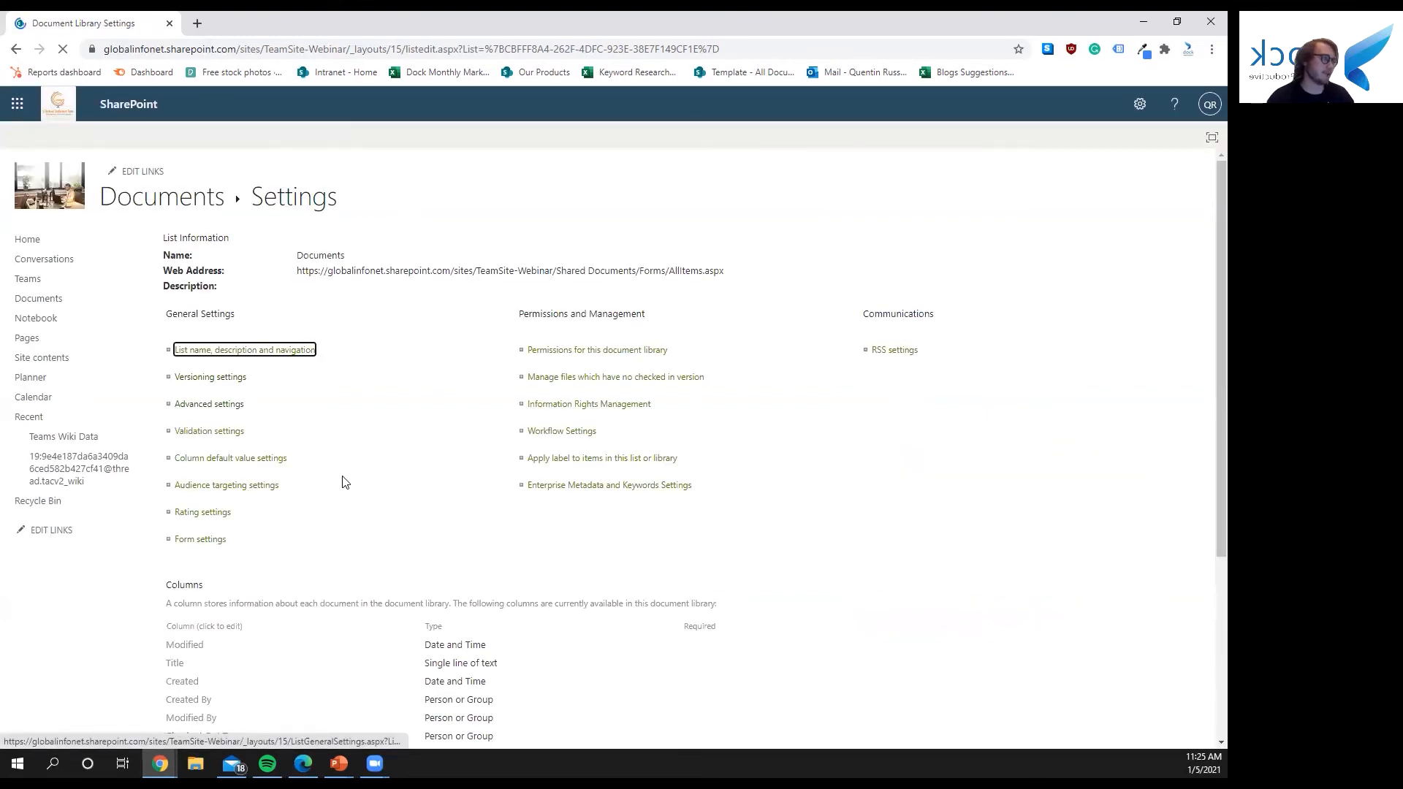
Step: Open Document.docx from the General folder of the site's Documents library
click(26, 241)
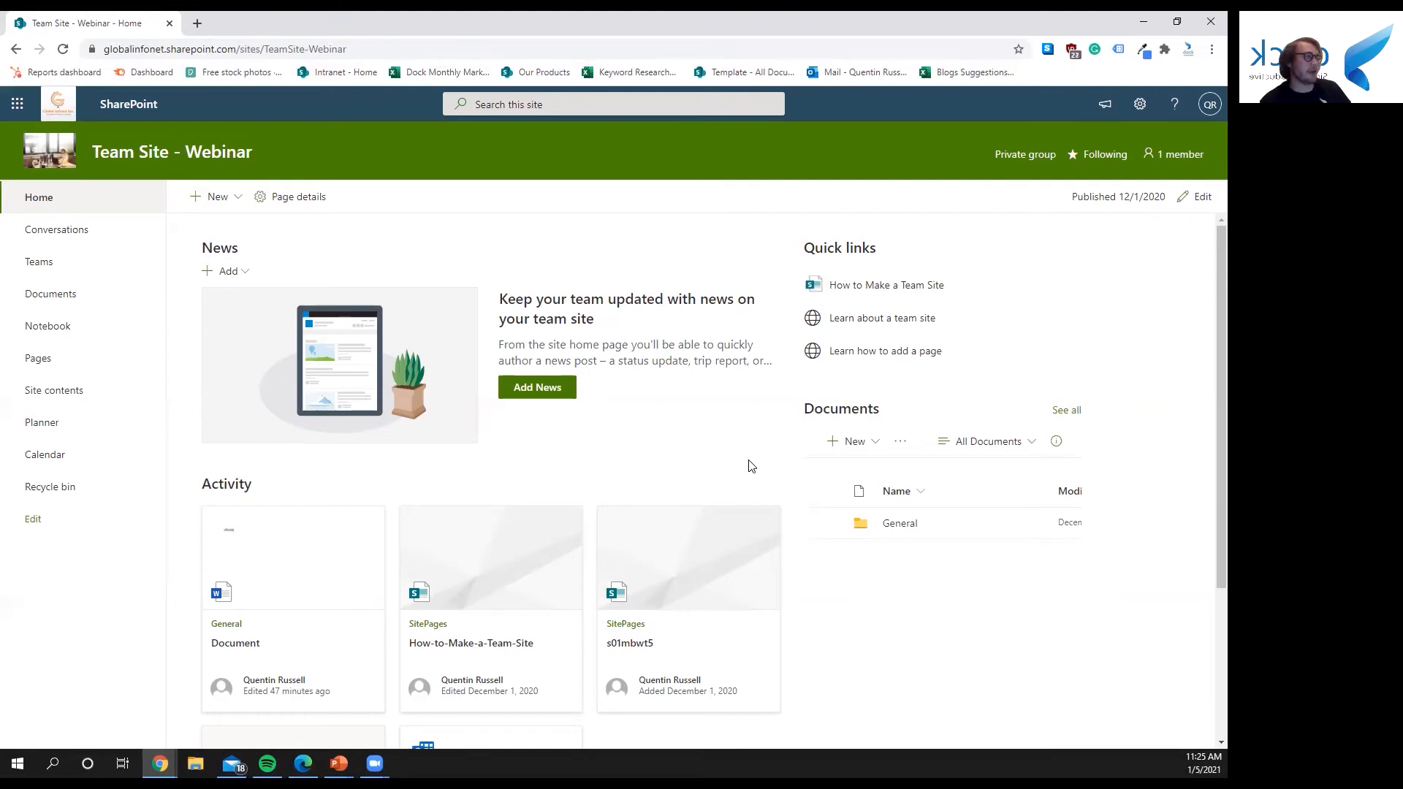
click(82, 296)
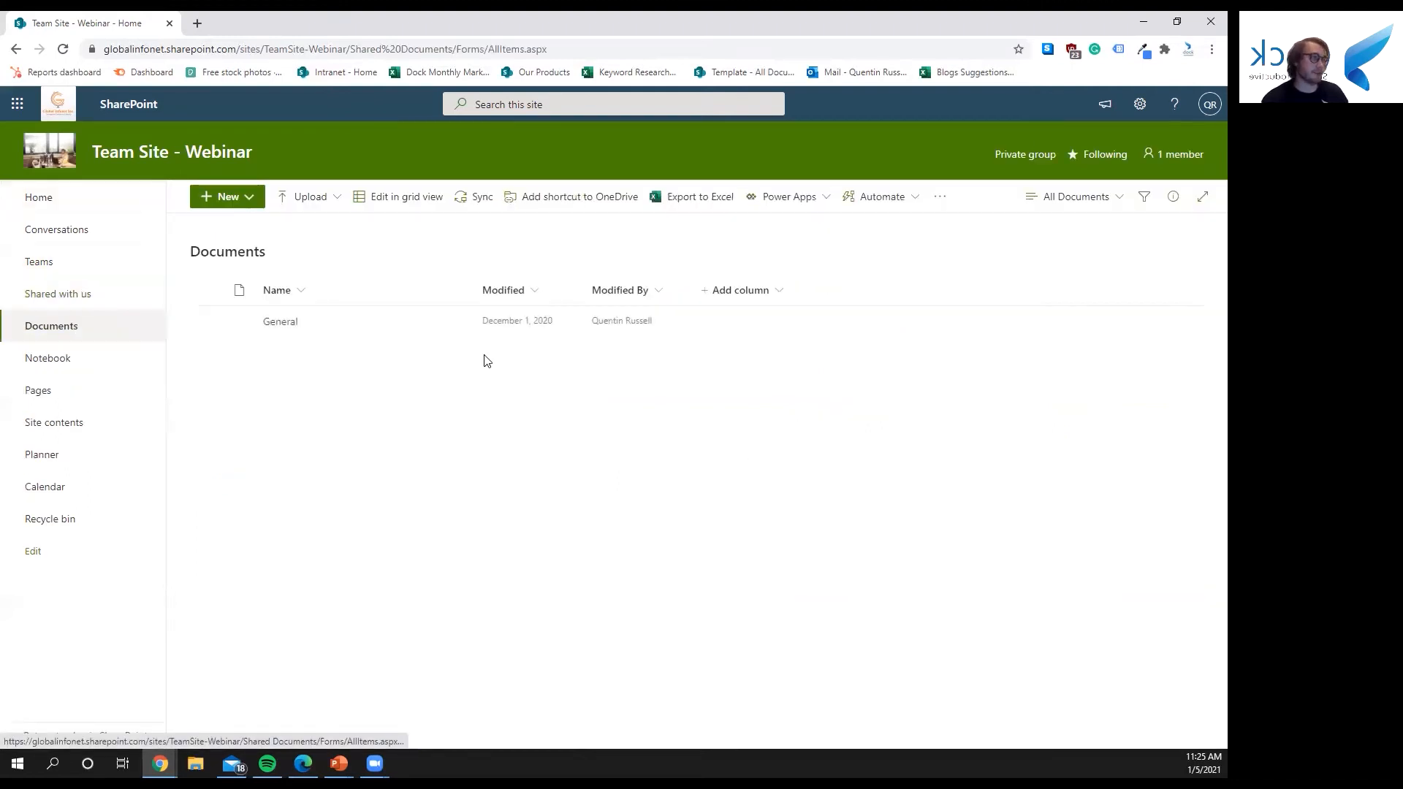
click(289, 329)
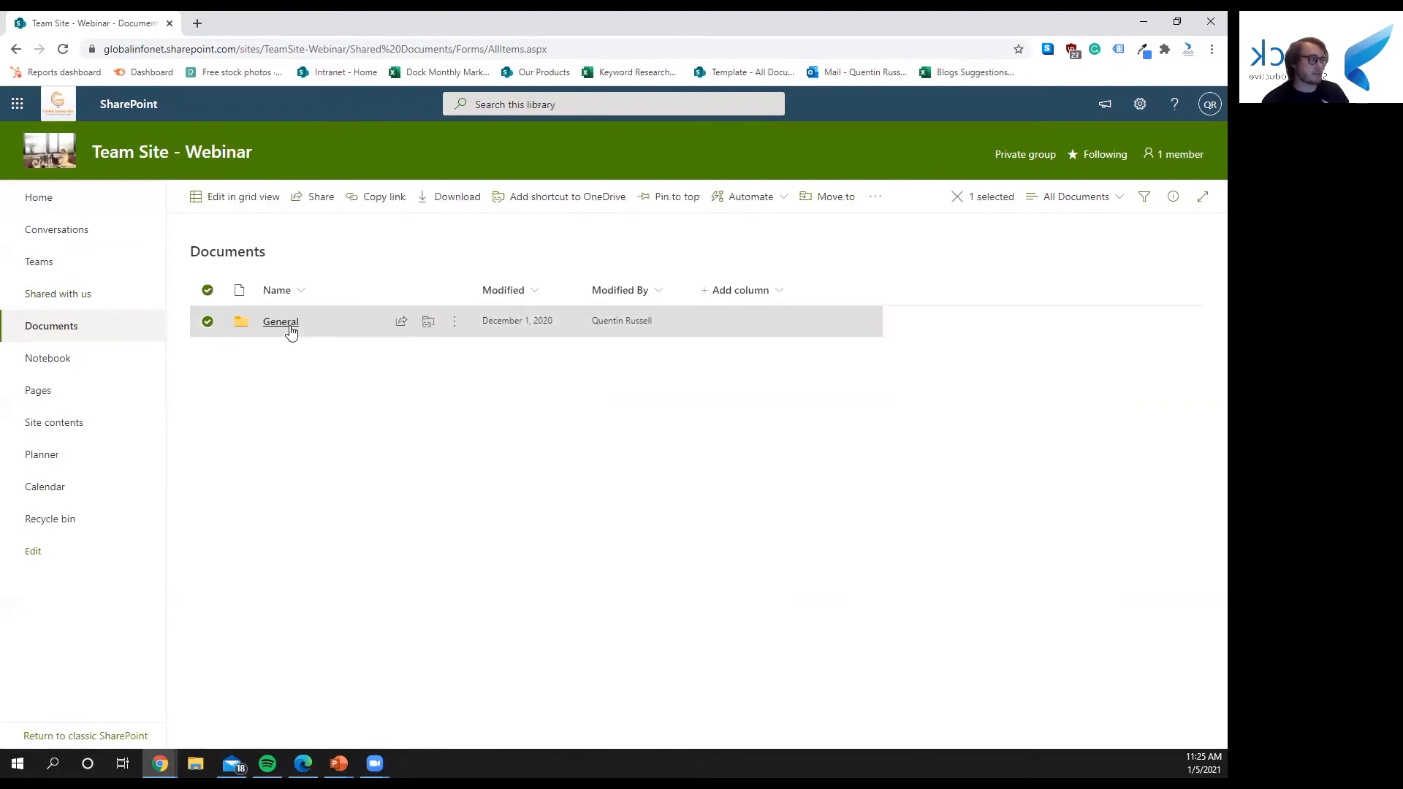
click(289, 325)
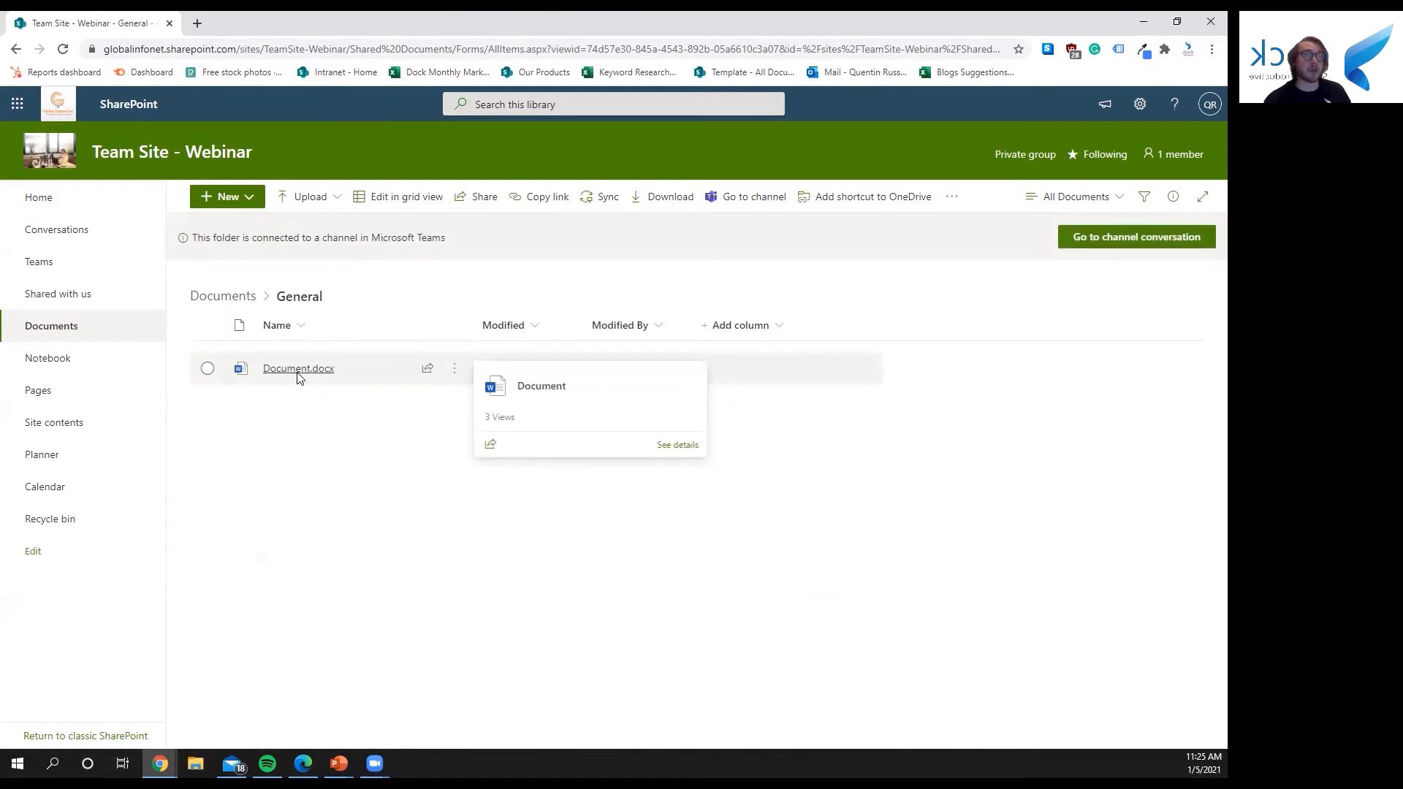
click(297, 369)
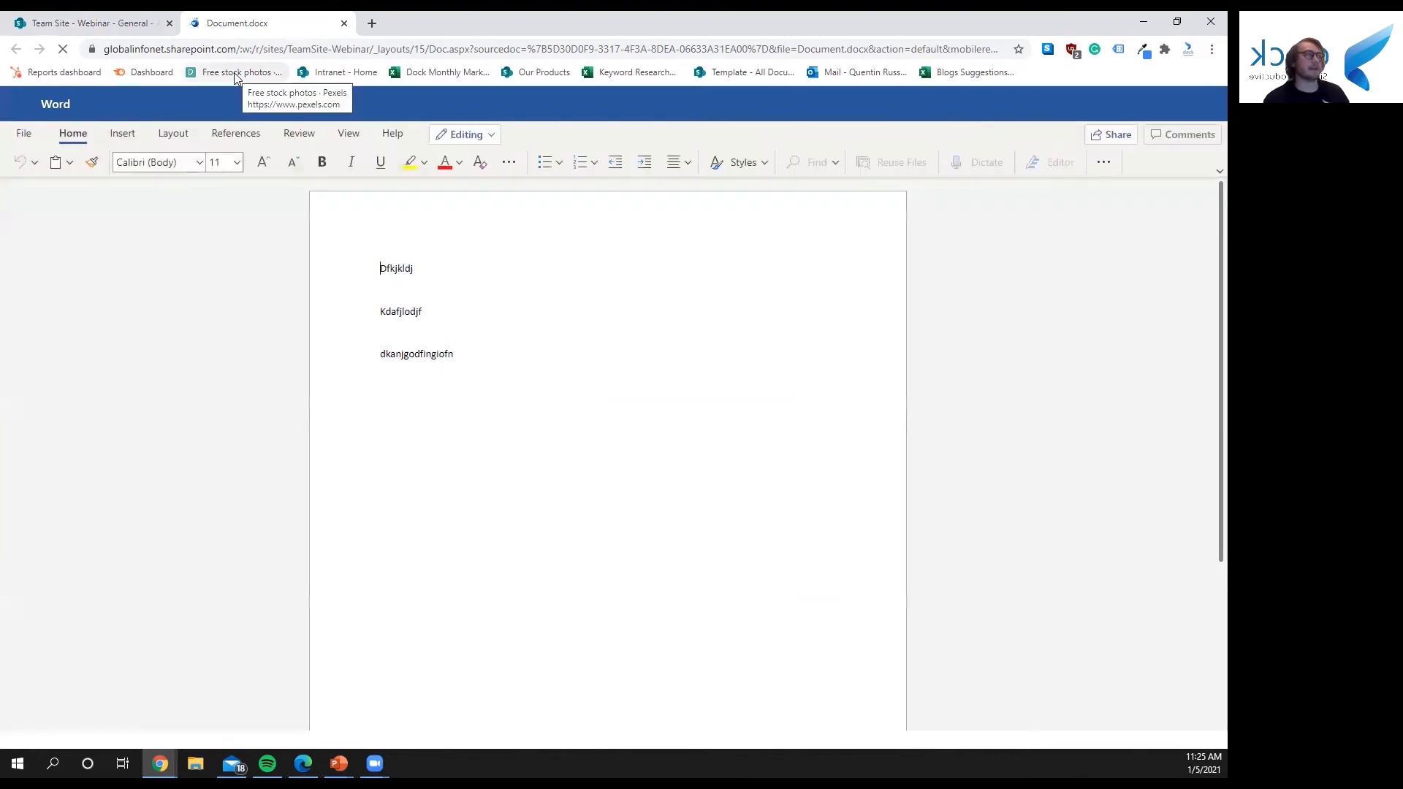
click(14, 135)
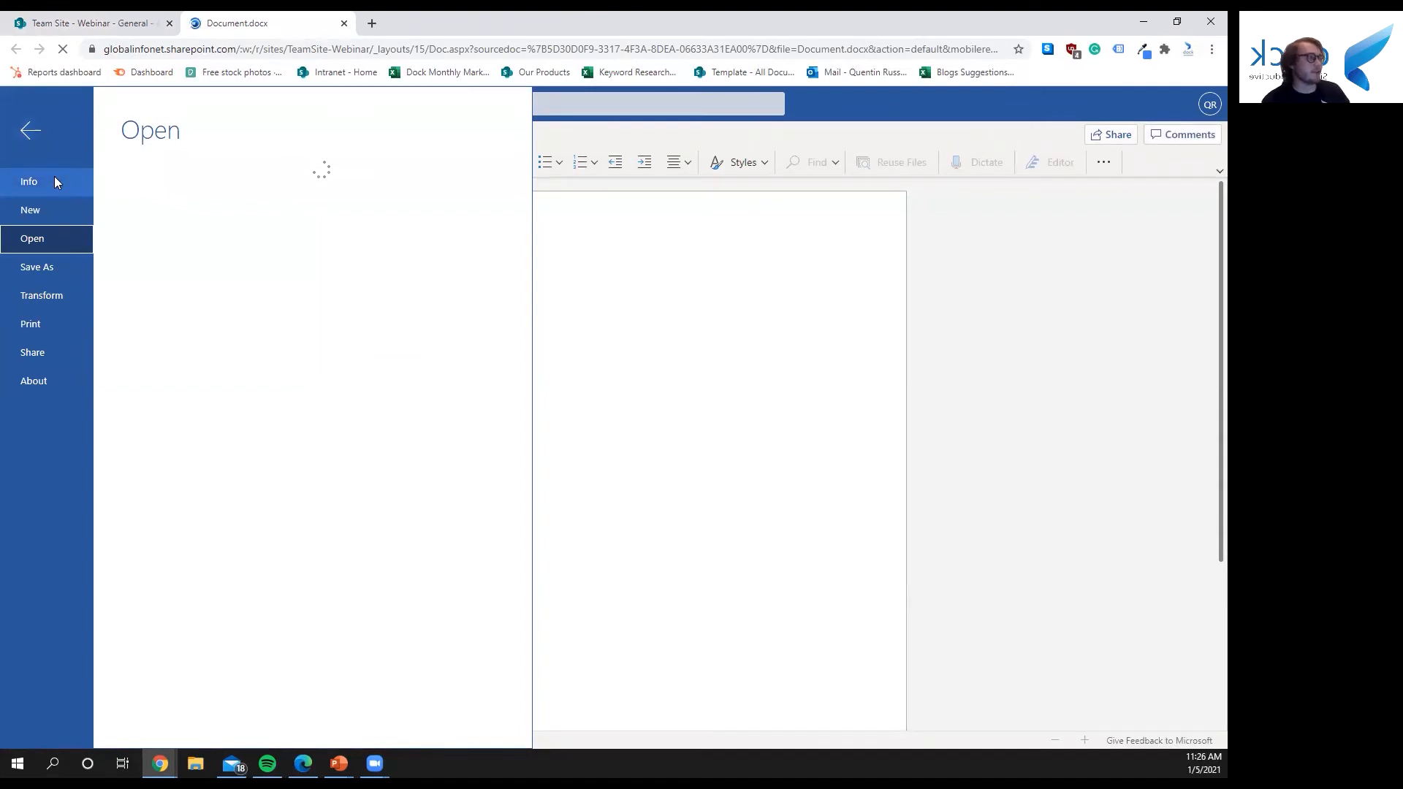
click(55, 179)
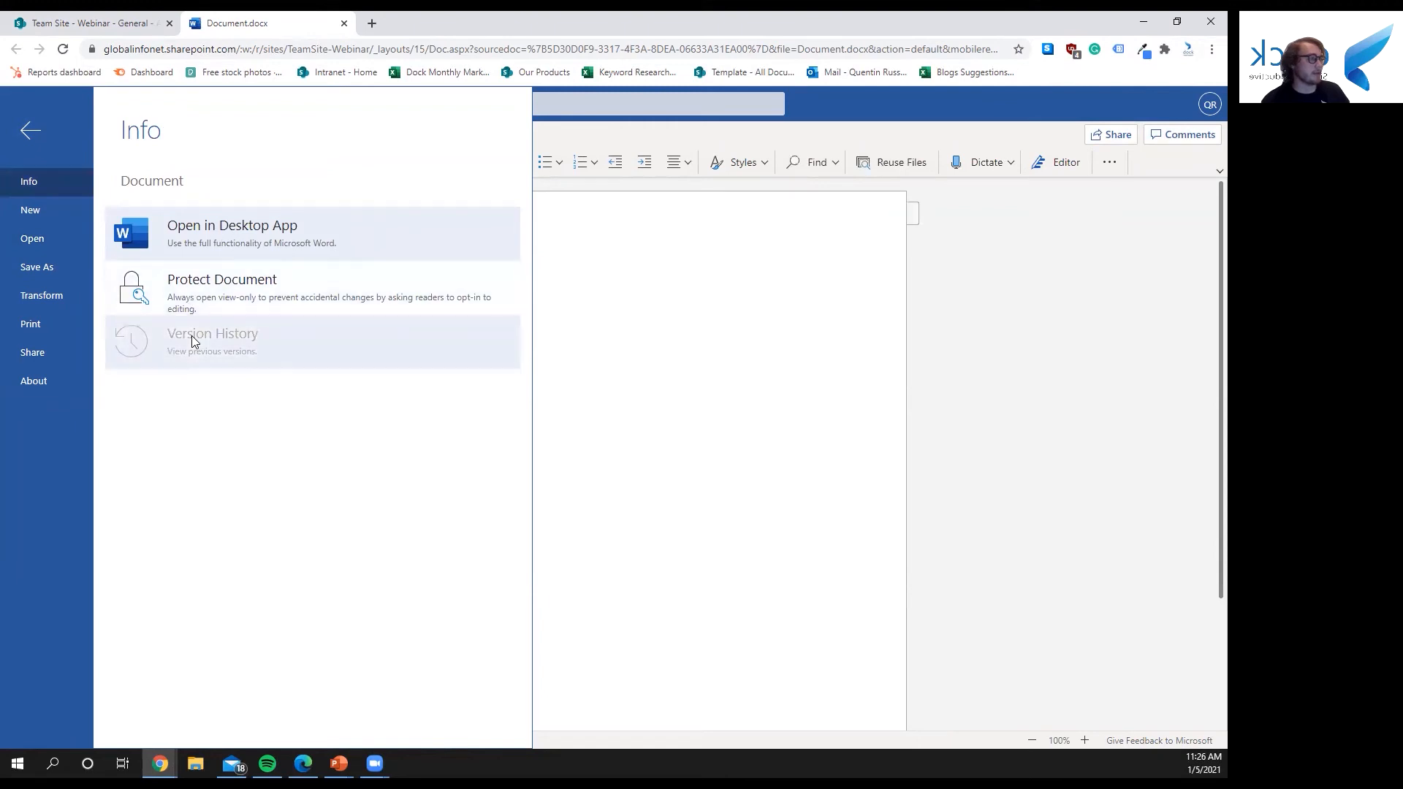
click(30, 130)
click(7, 108)
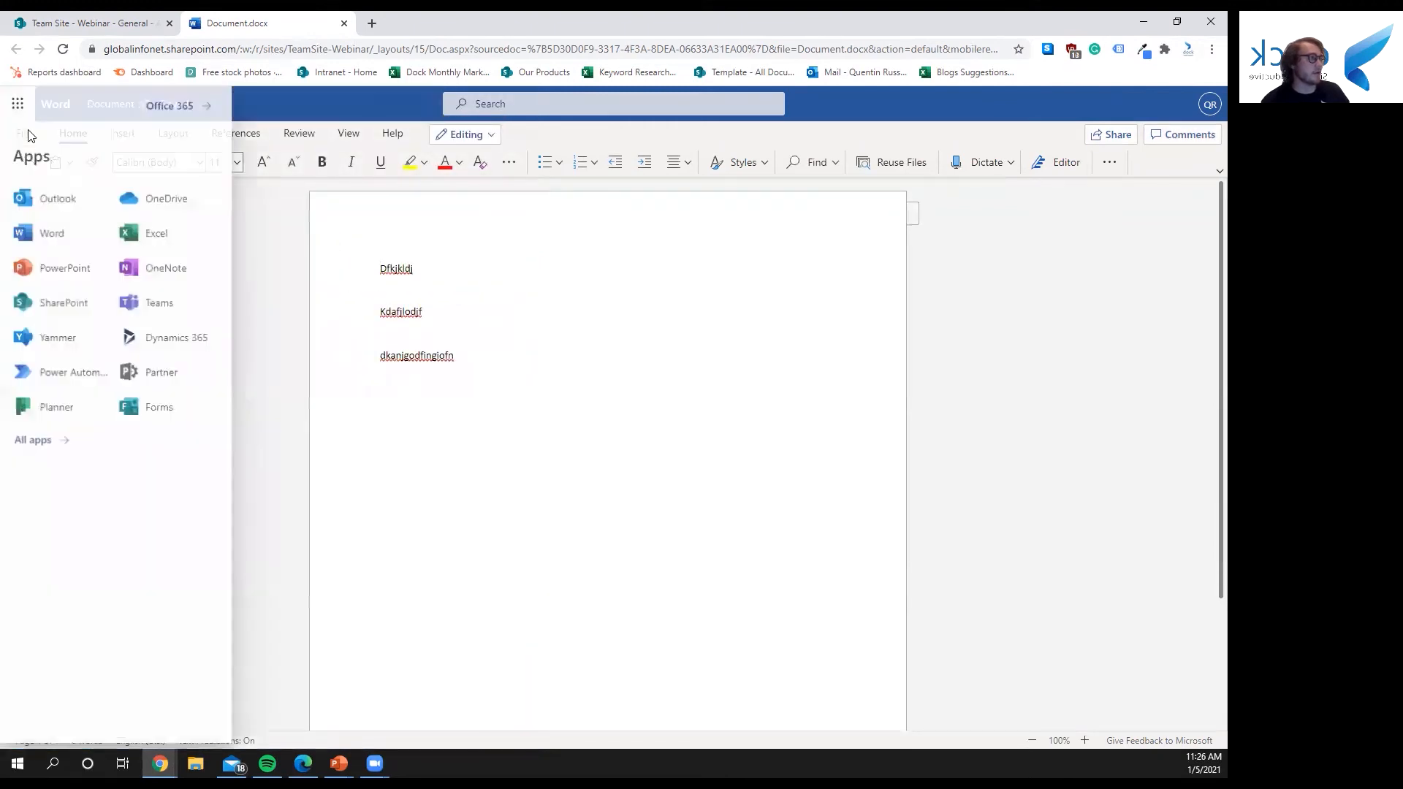
click(319, 320)
Step: Open the document's version history and view the version from December 1, 2020 at 11:13 AM
click(22, 135)
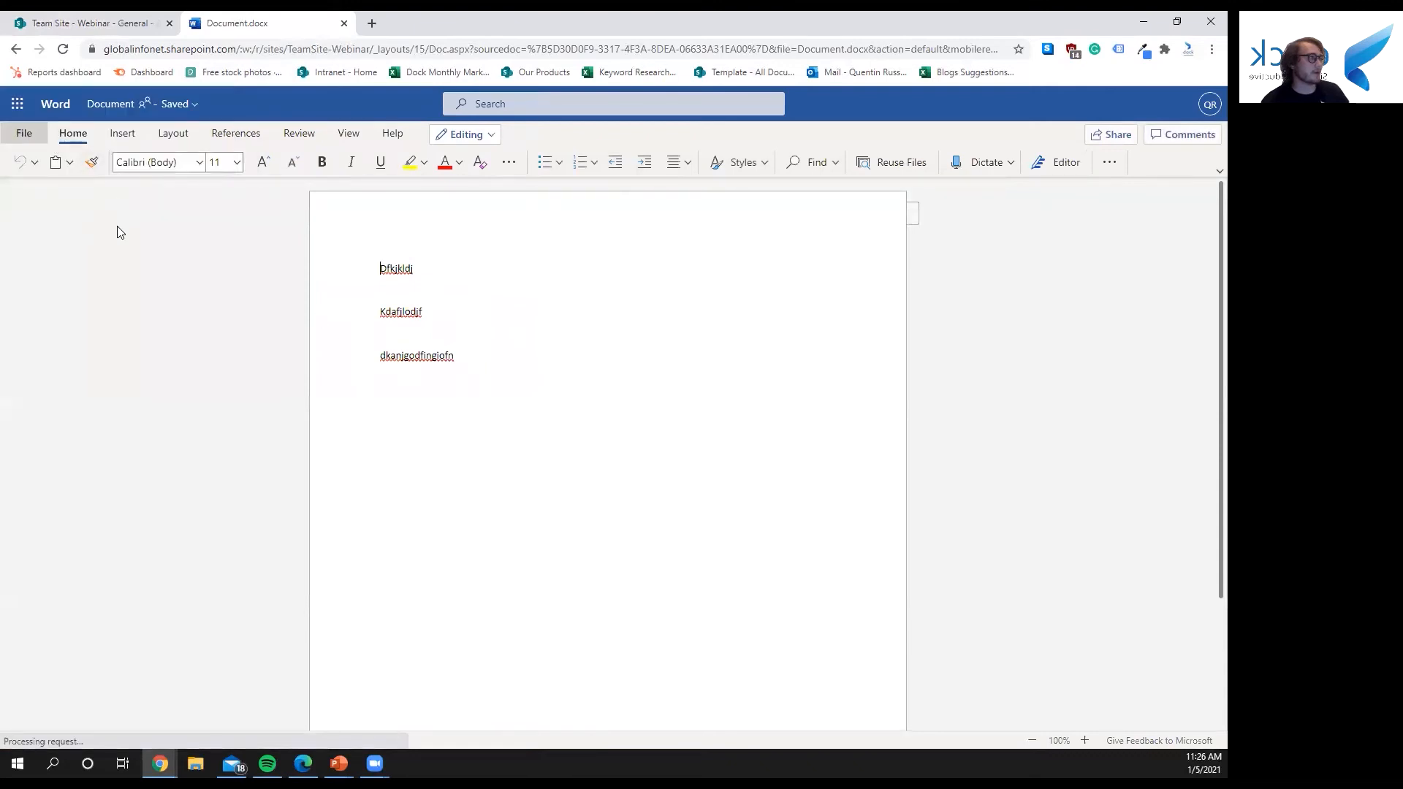
click(59, 177)
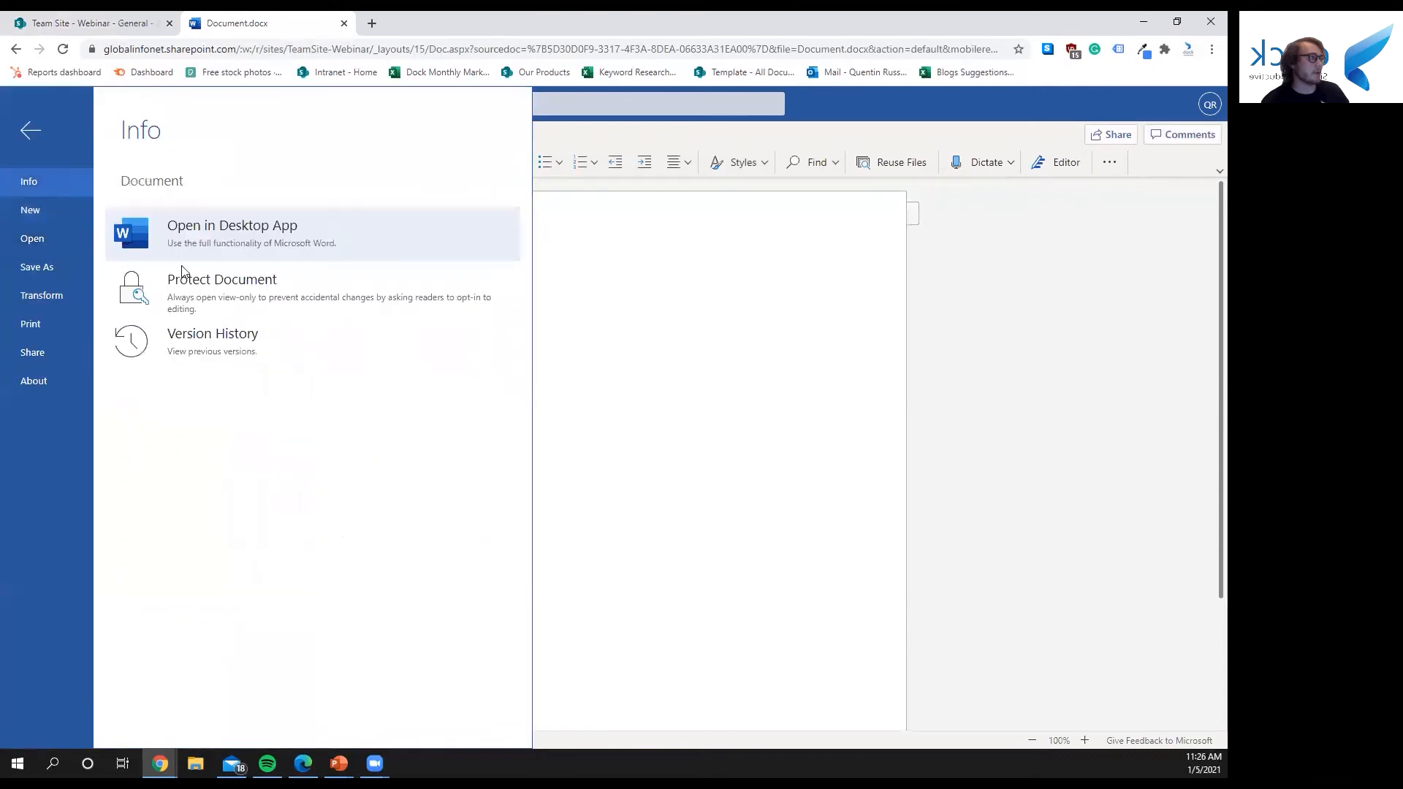
click(232, 338)
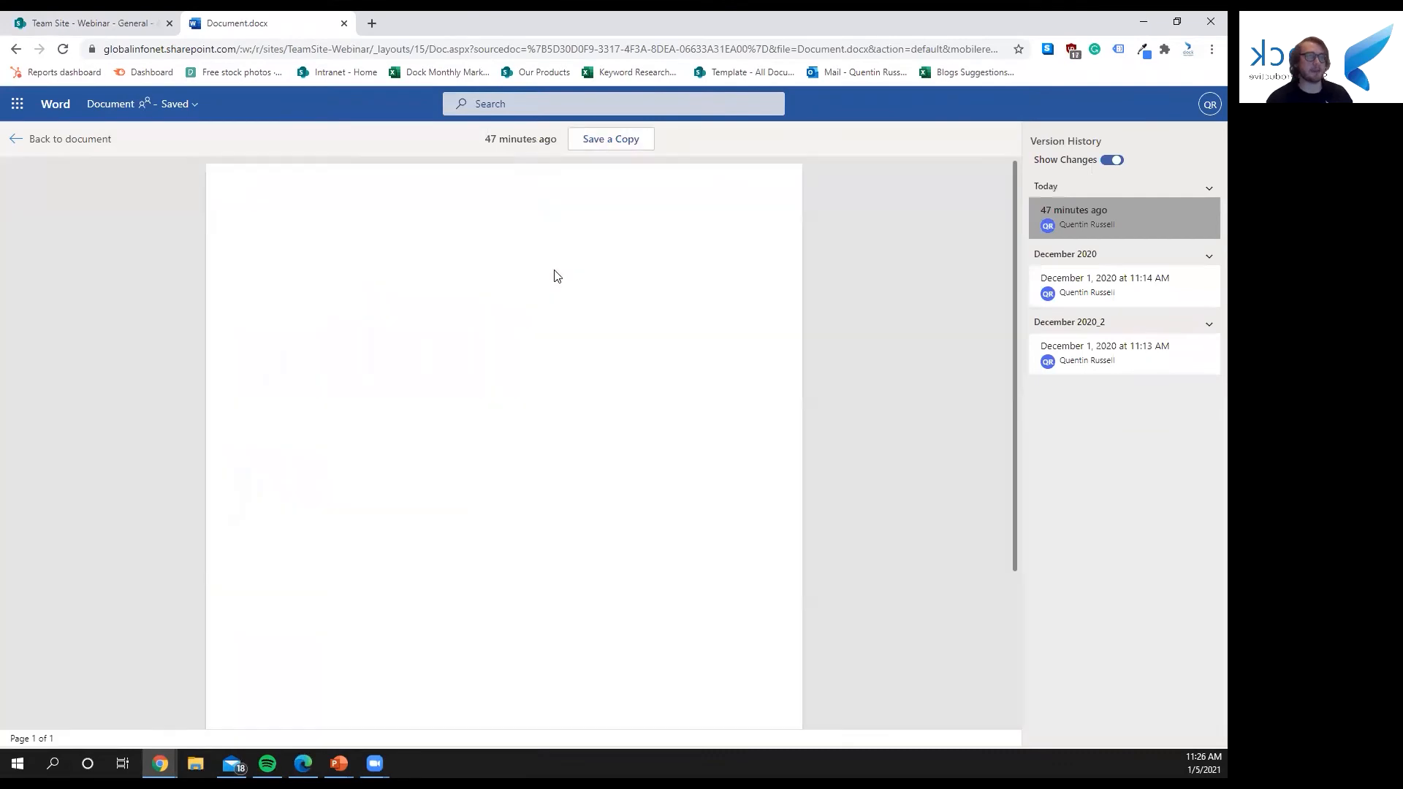
click(1088, 361)
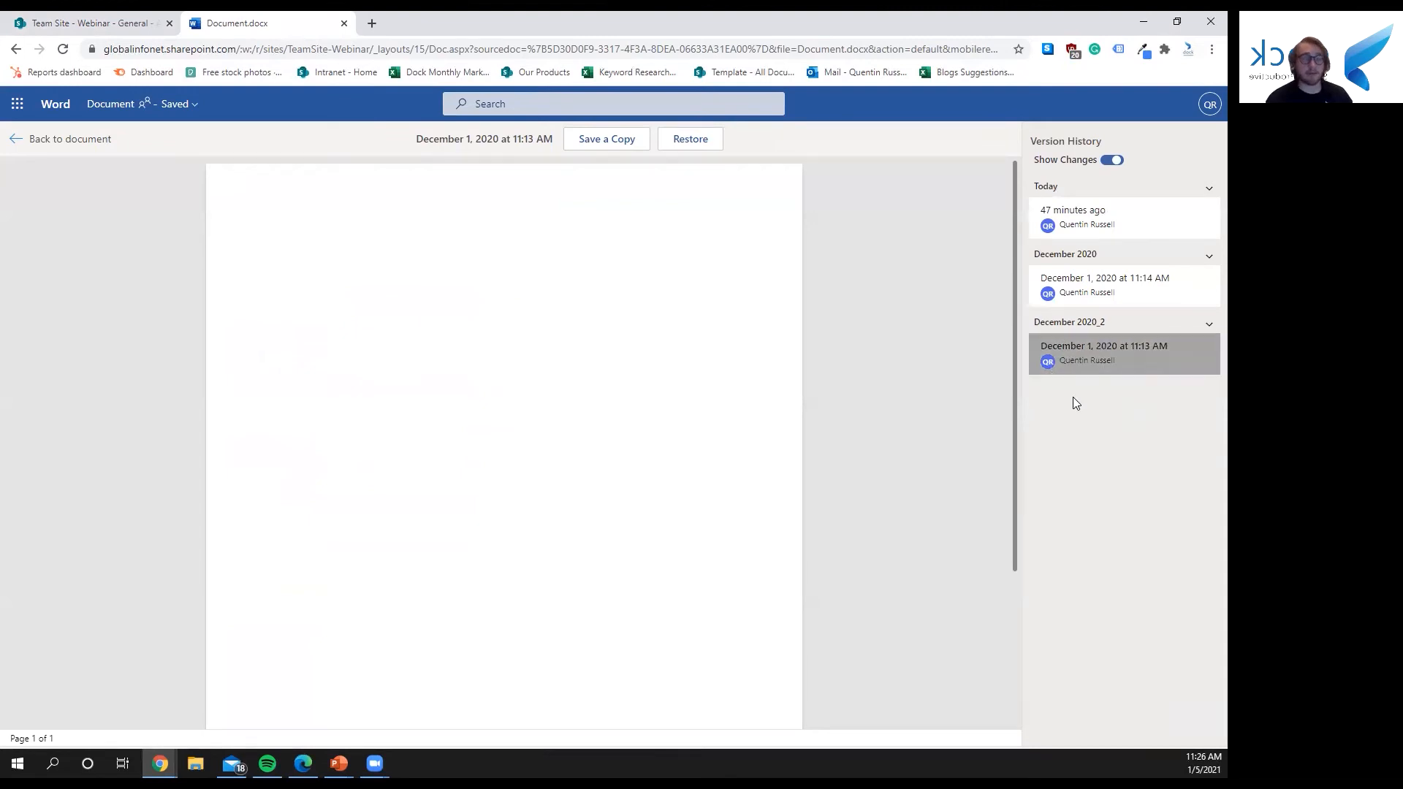
Step: Compare the tracked changes across the document's three versions, ending on the version from December 1, 2020 at 11:14 AM
click(1076, 285)
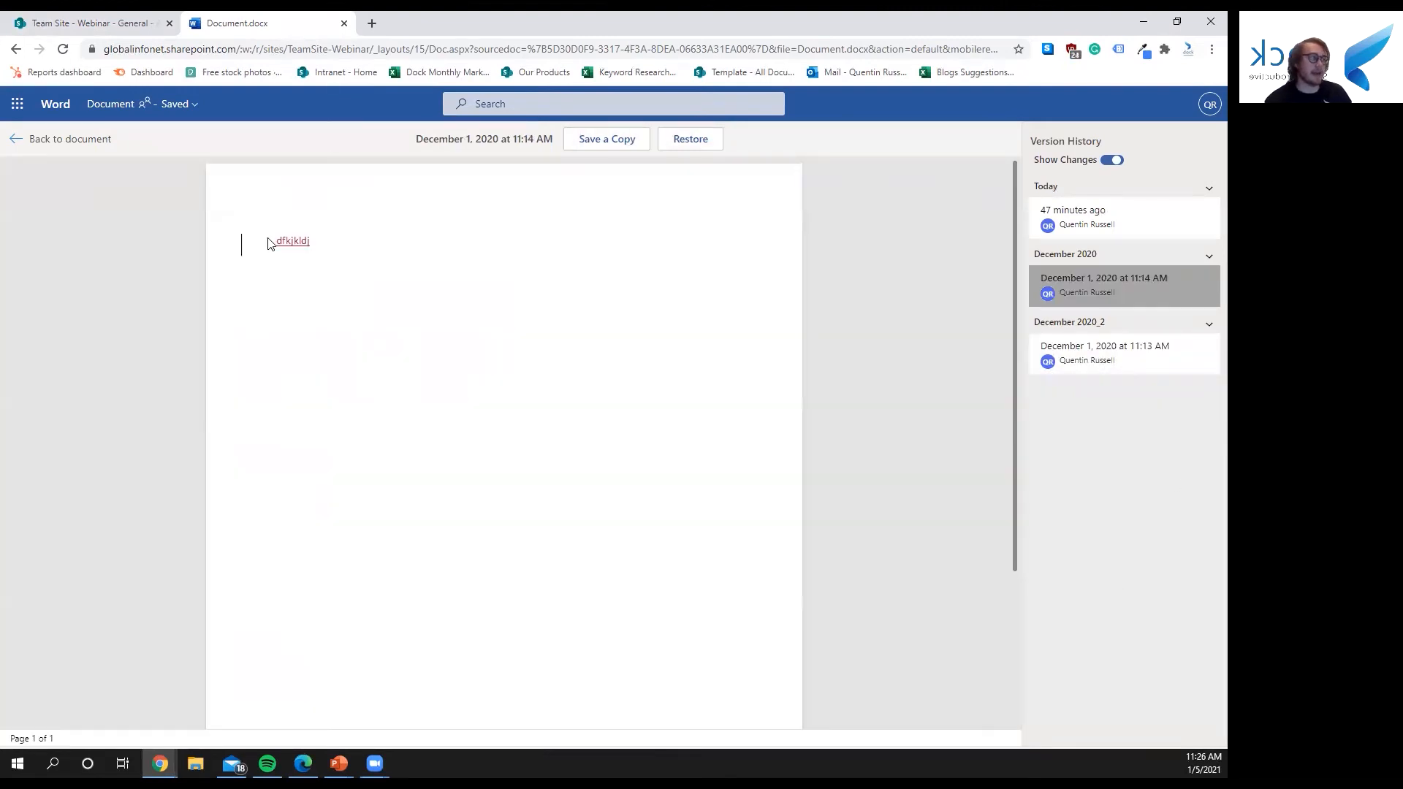
click(1132, 230)
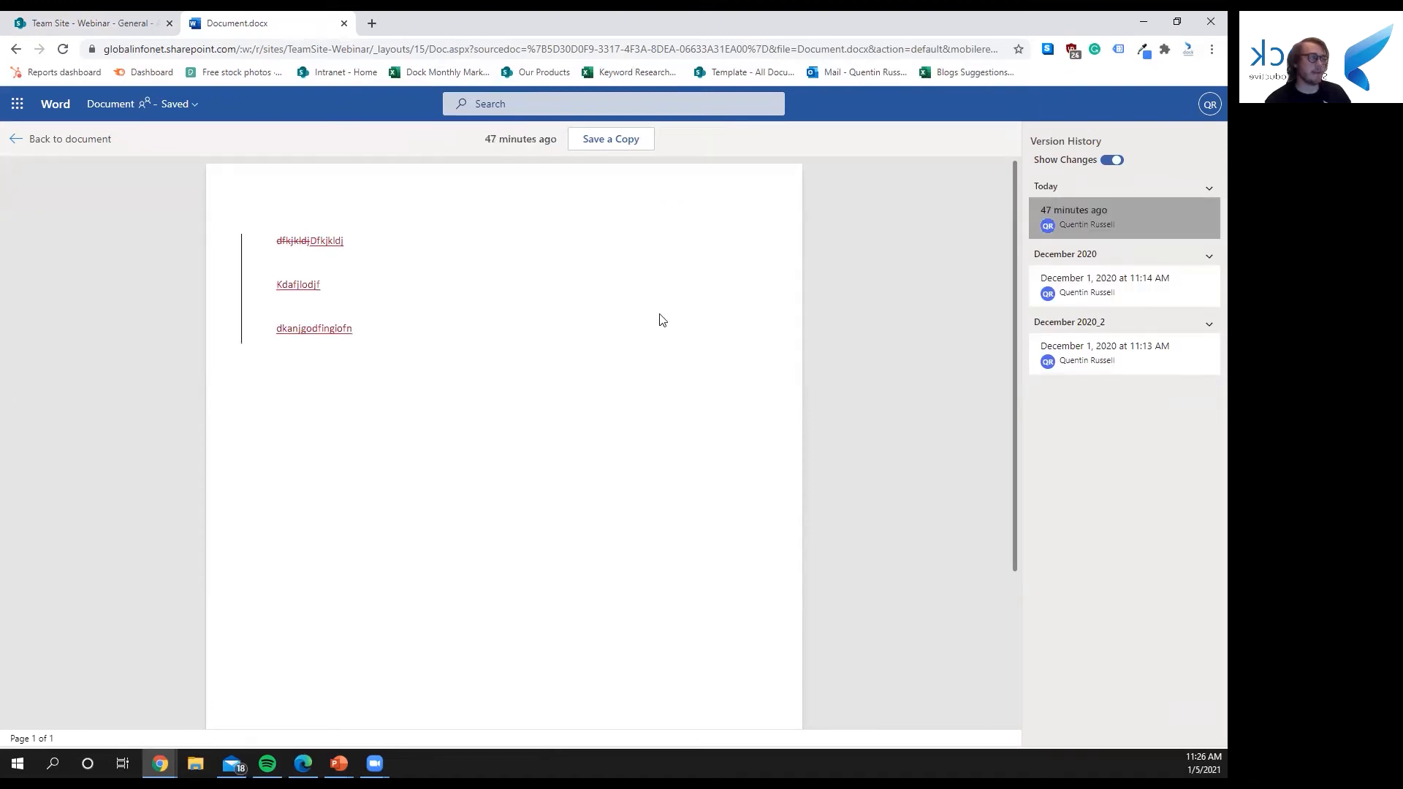
click(1207, 188)
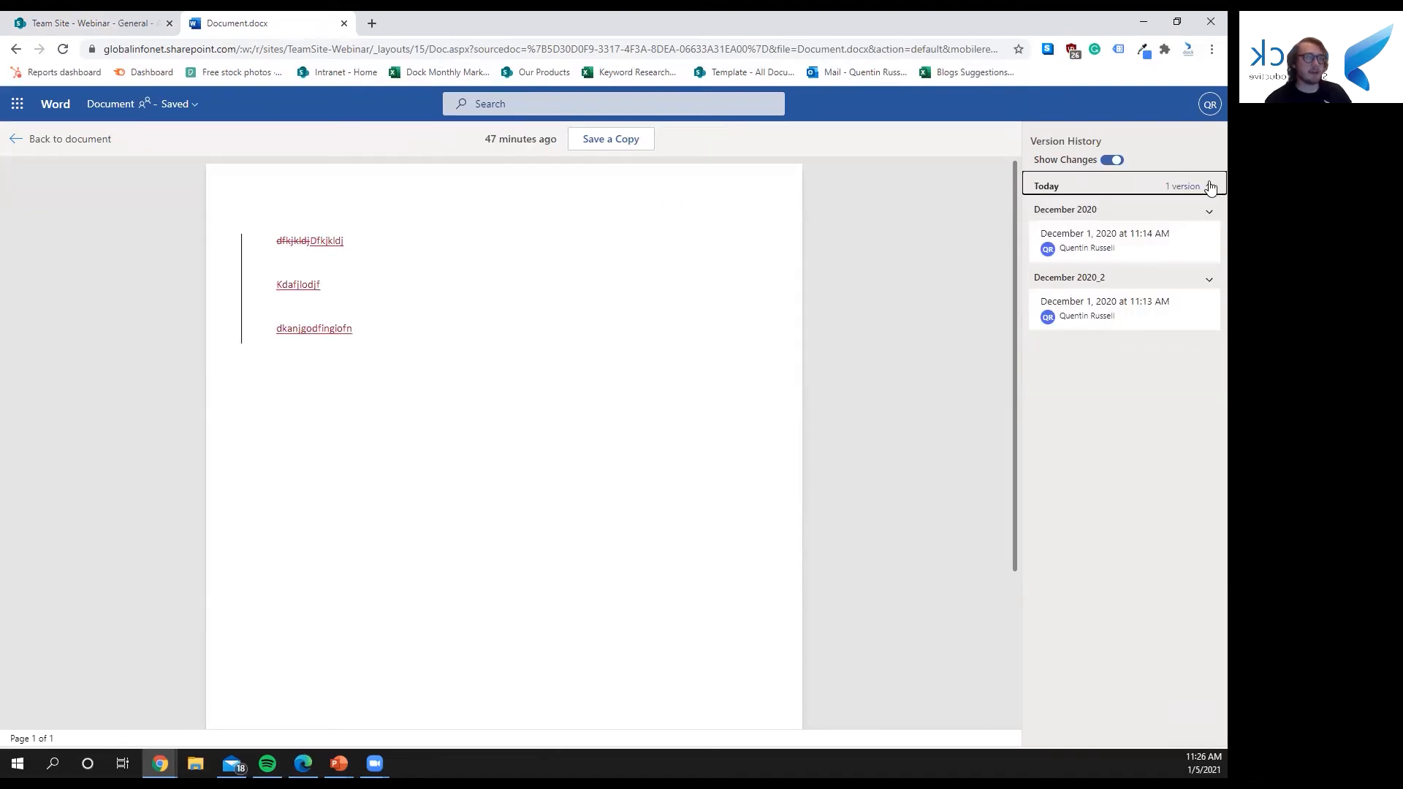
click(1207, 188)
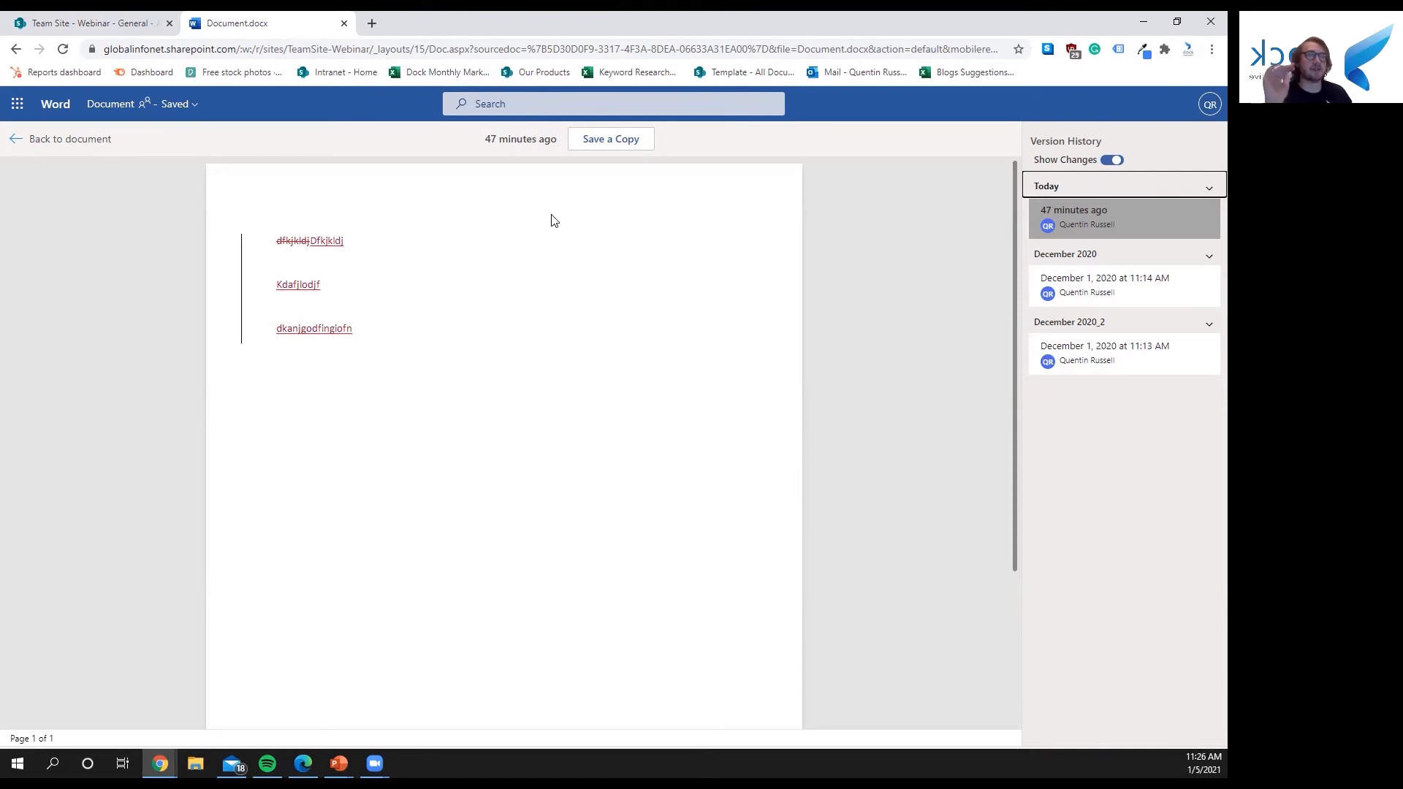
click(1141, 359)
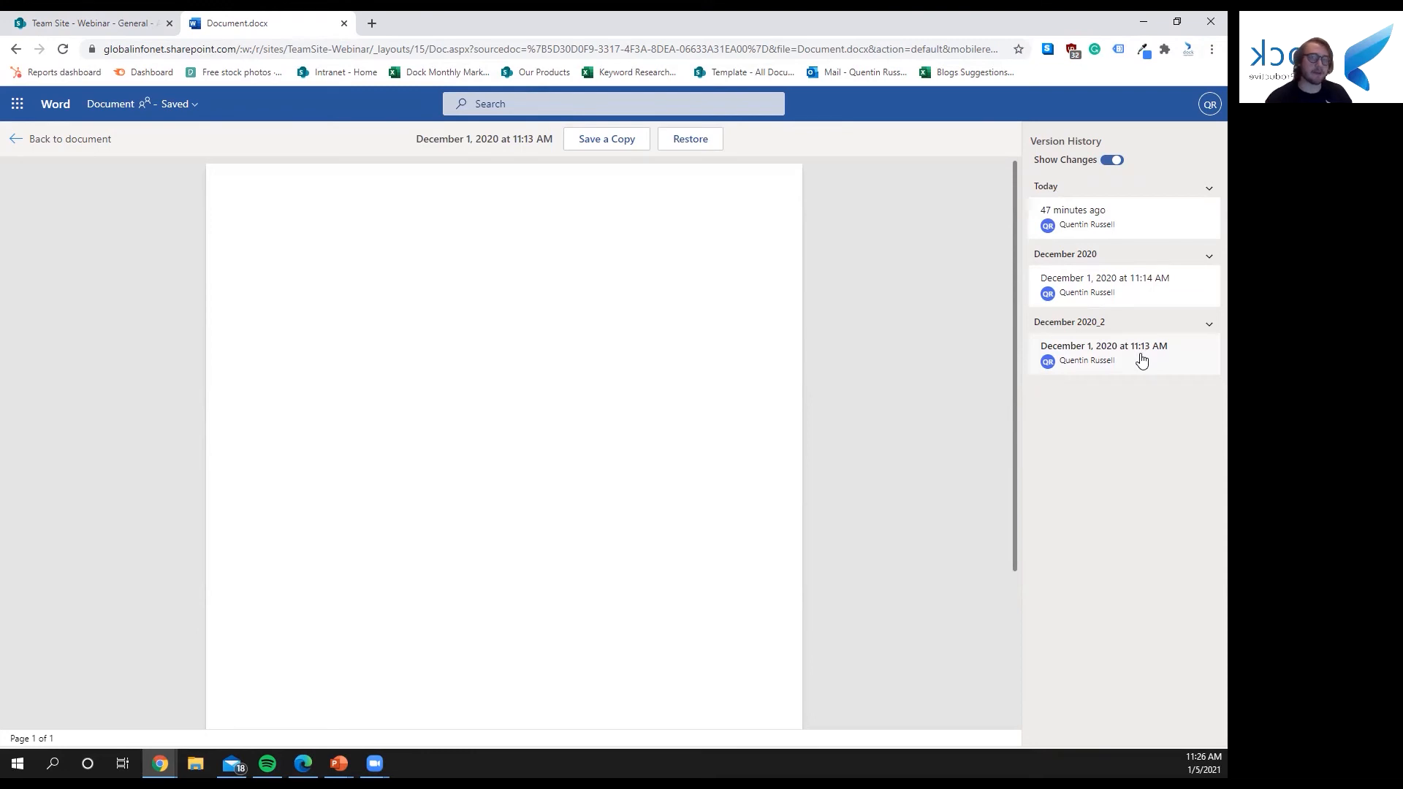
click(1095, 284)
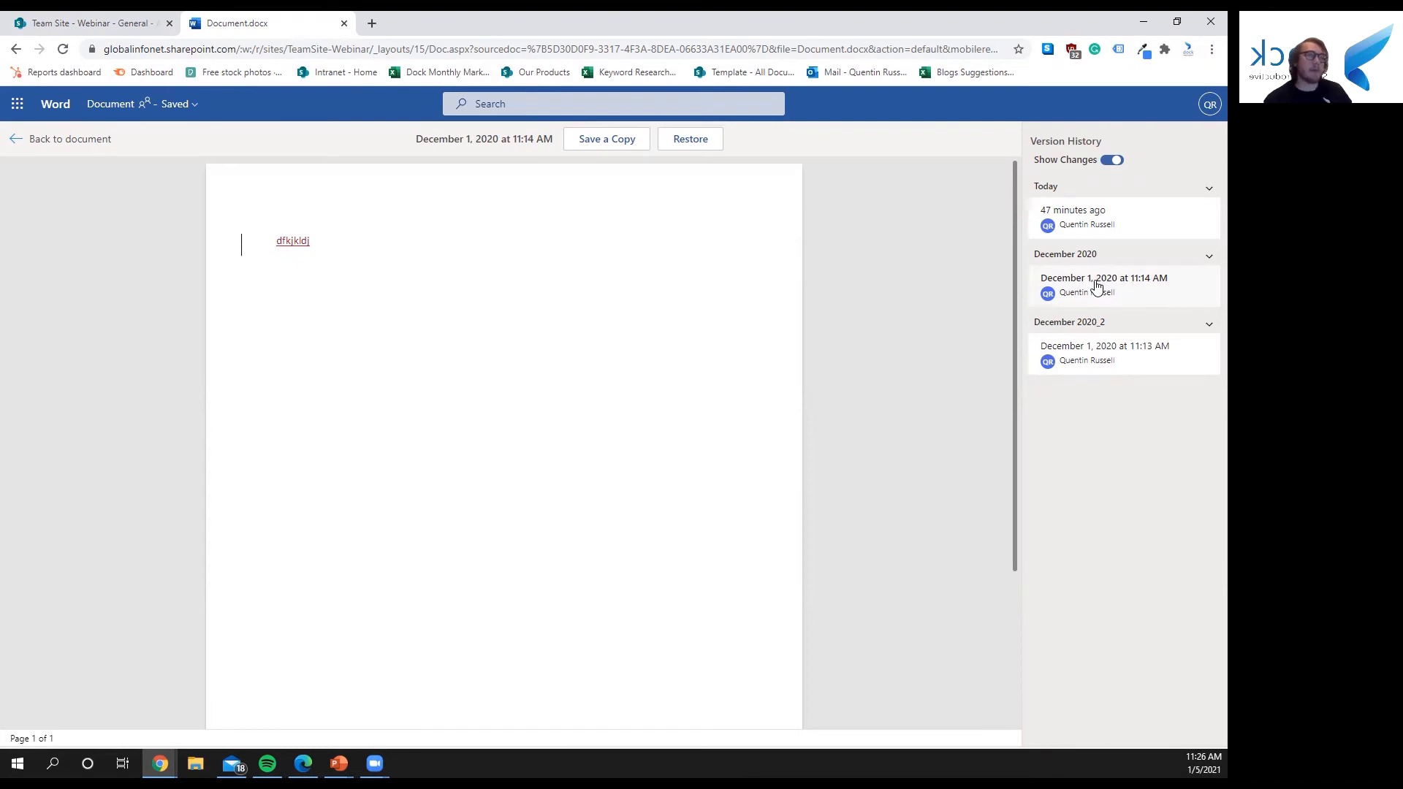
click(1067, 221)
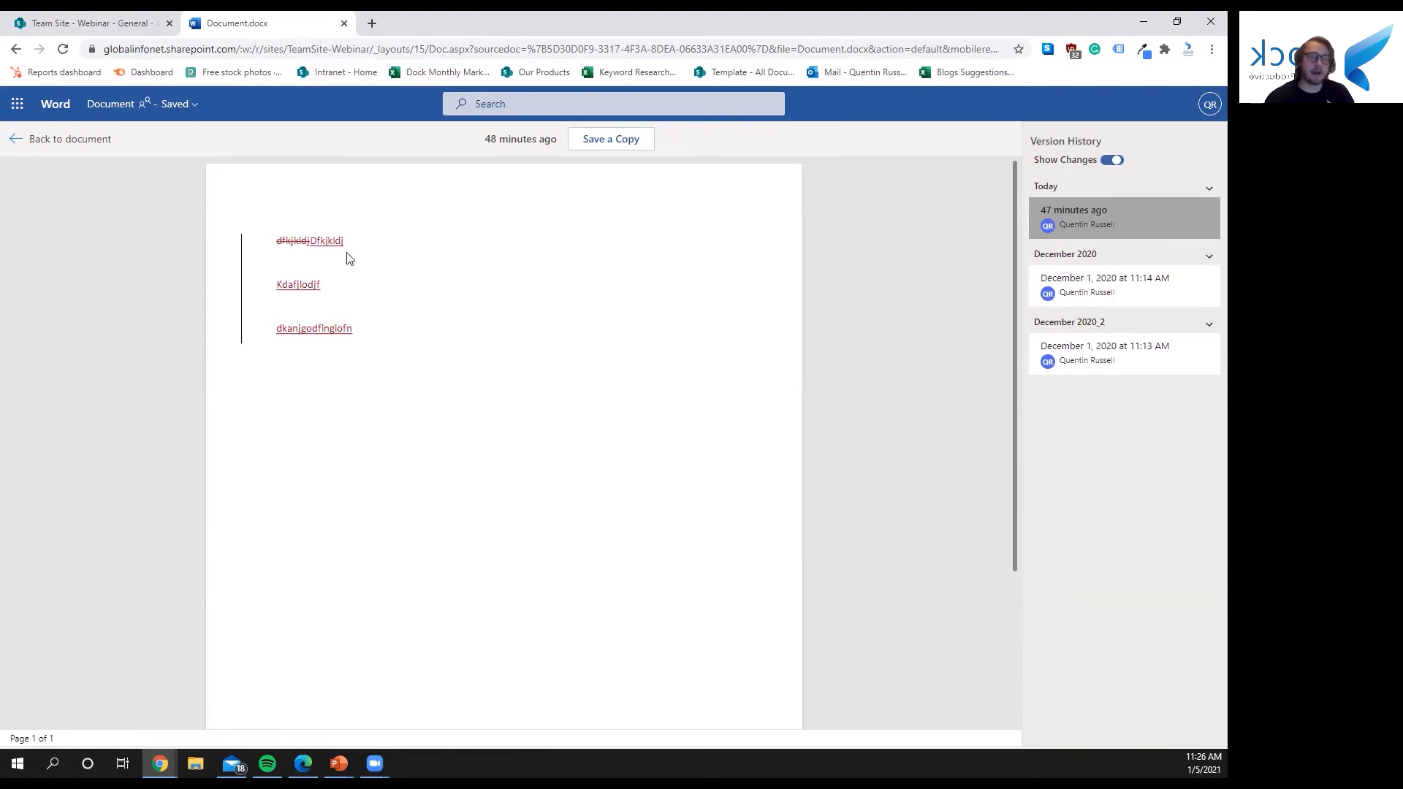
click(1077, 288)
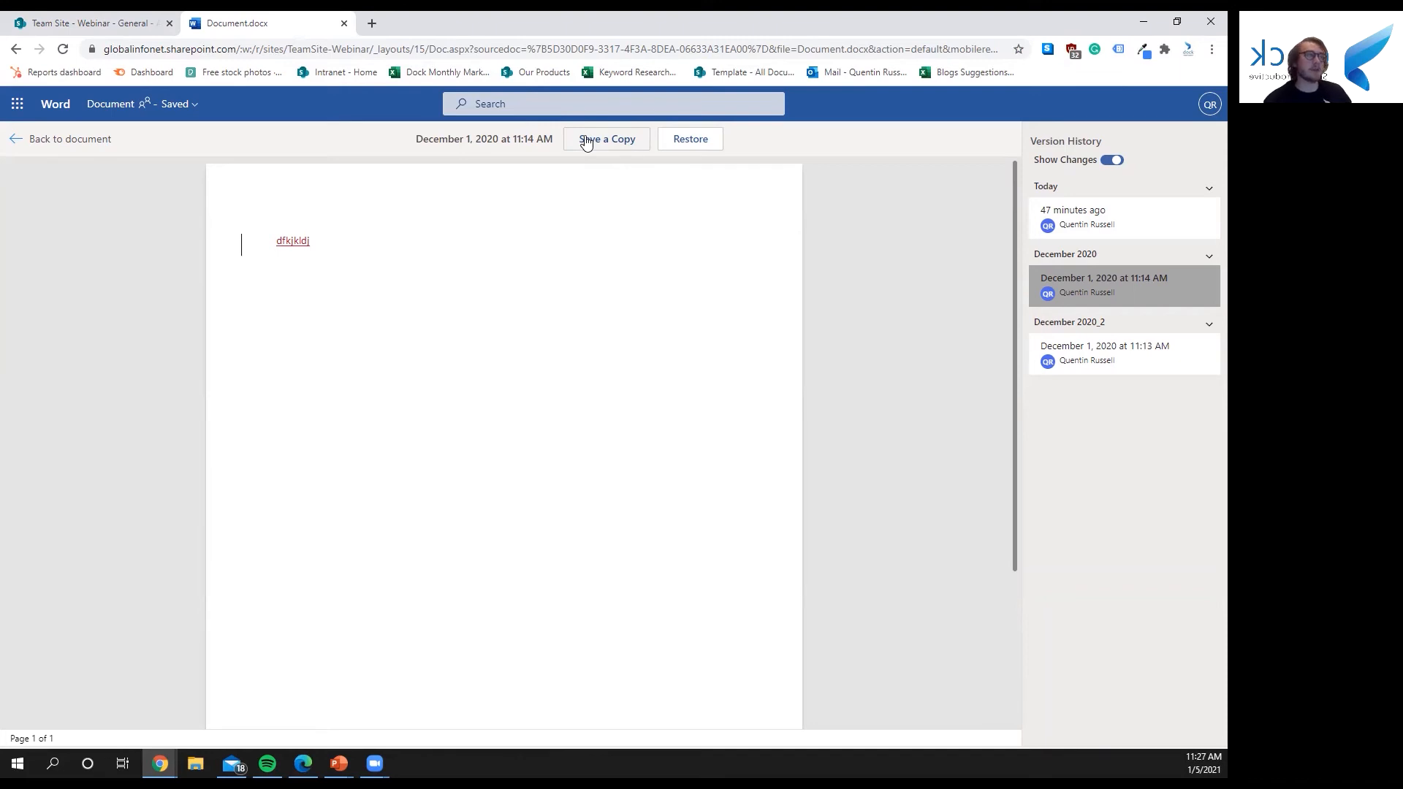
click(586, 141)
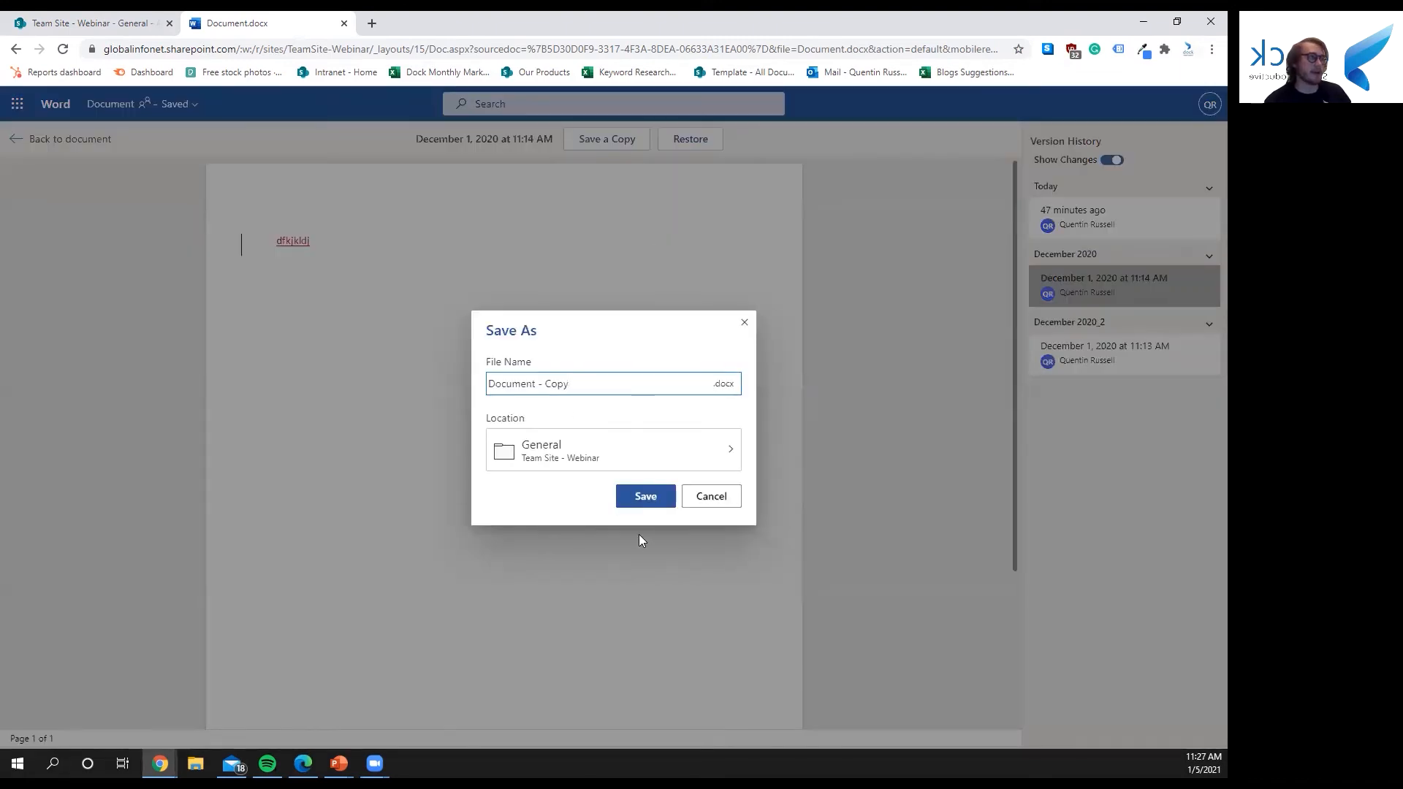
click(564, 457)
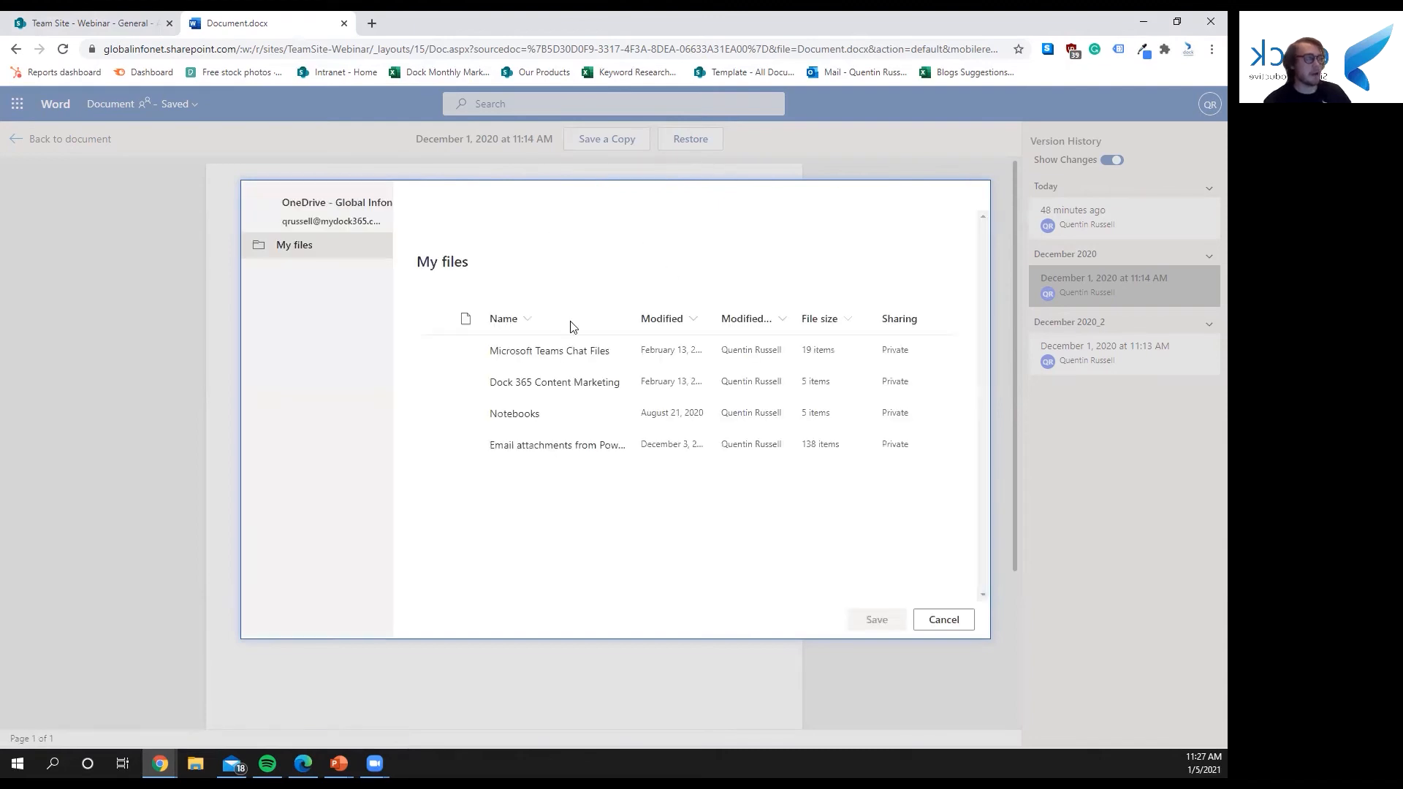
click(924, 618)
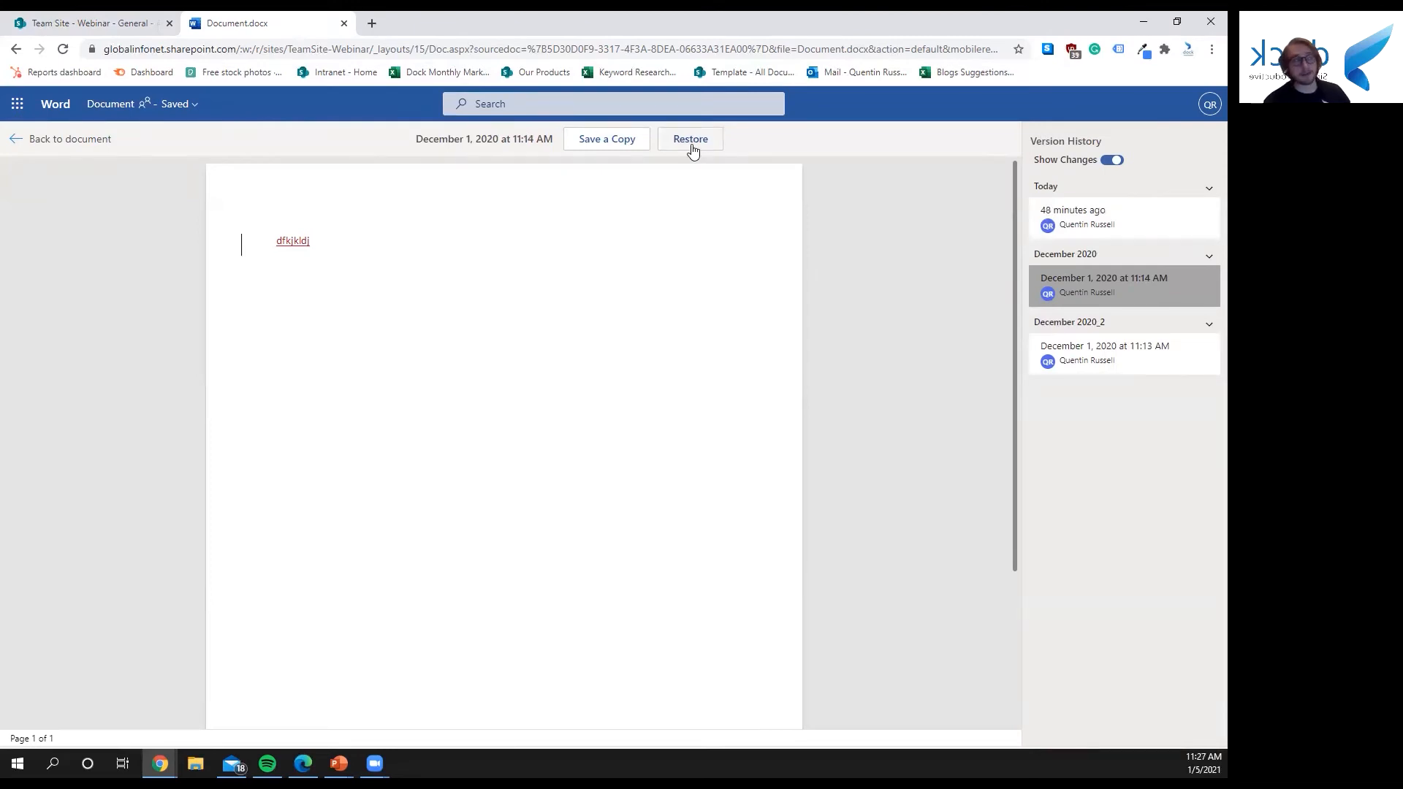
Step: Restore the document to the version from December 1, 2020 at 11:14 AM
click(691, 140)
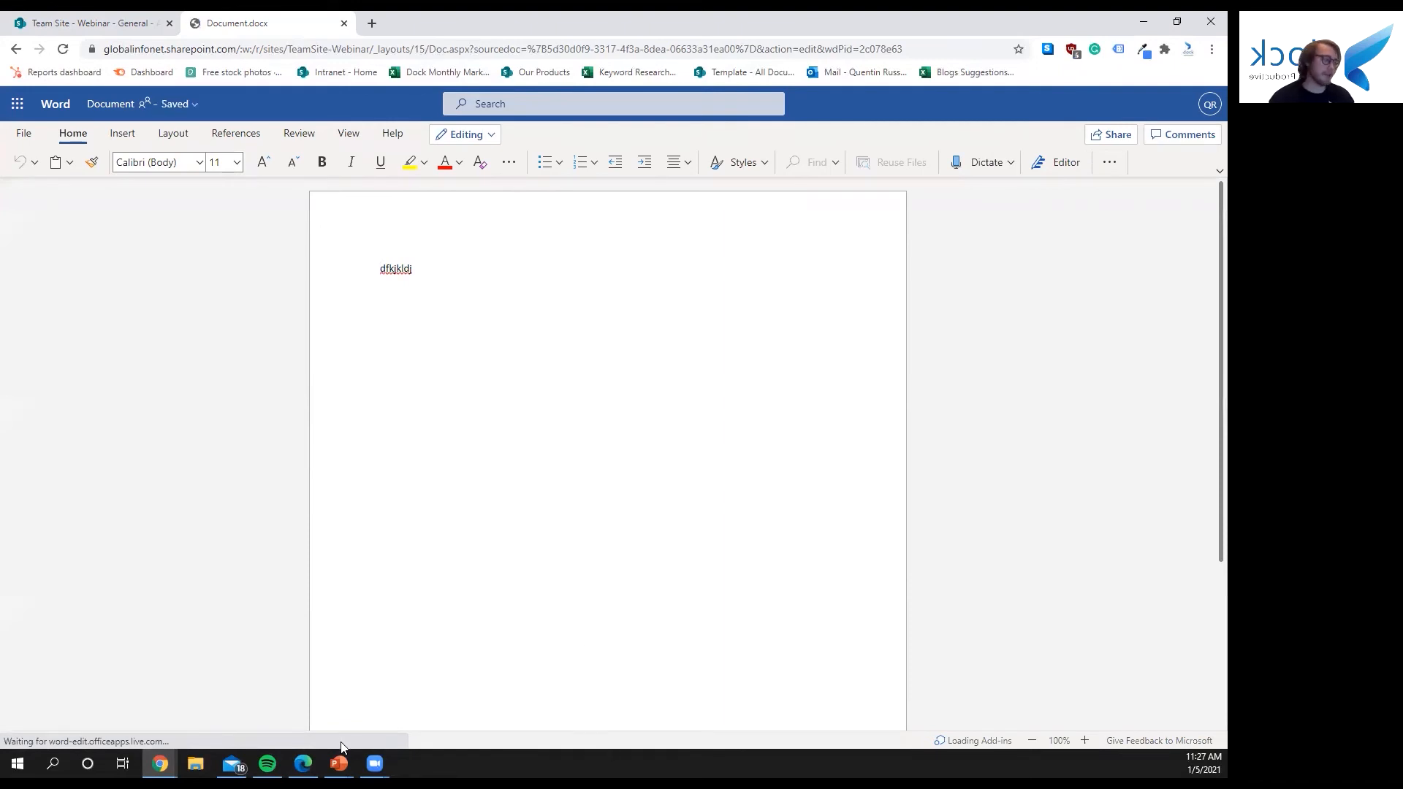
Step: Switch to the Microsoft 365 compliance center in Edge, dismiss the introductory tip, and open the retention policies
click(302, 763)
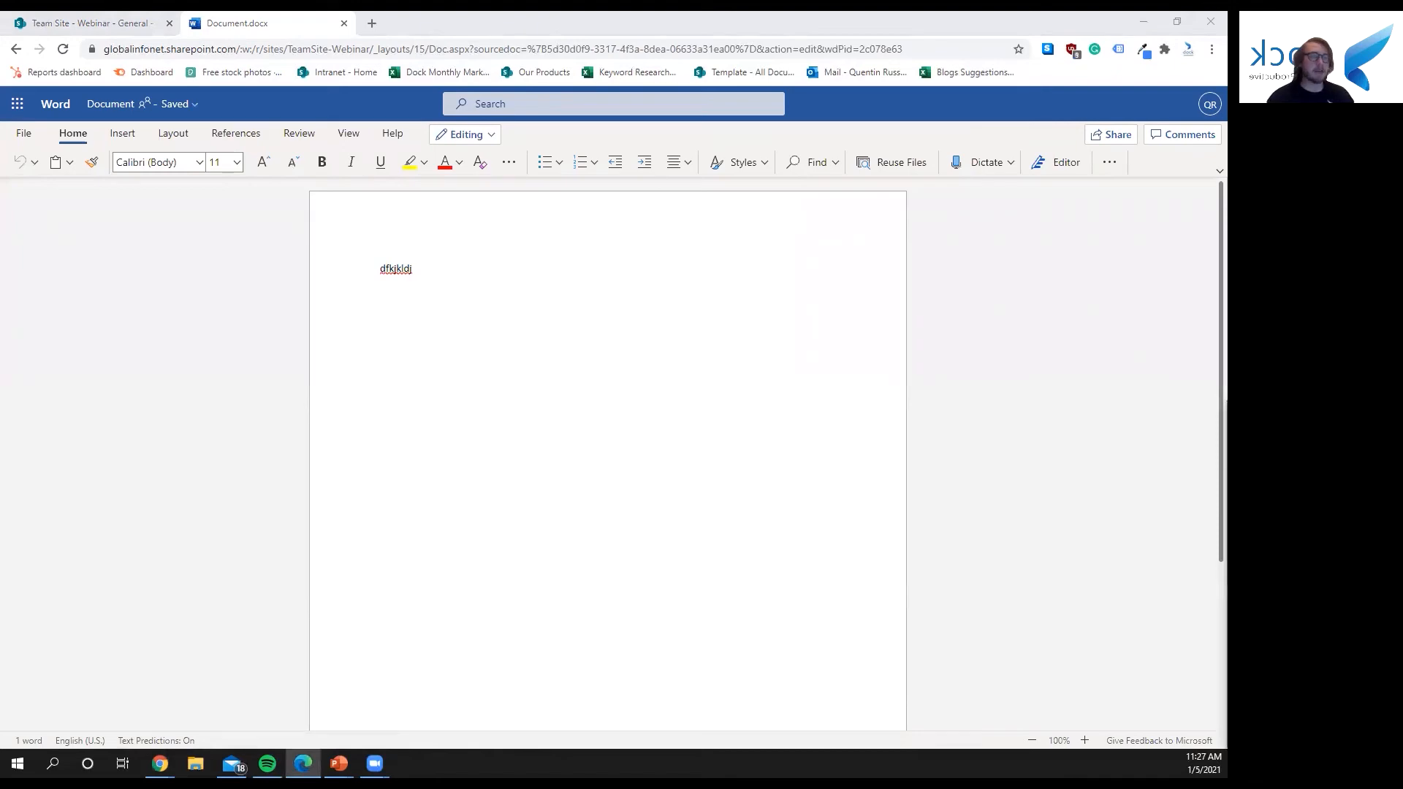
key(alt+Tab)
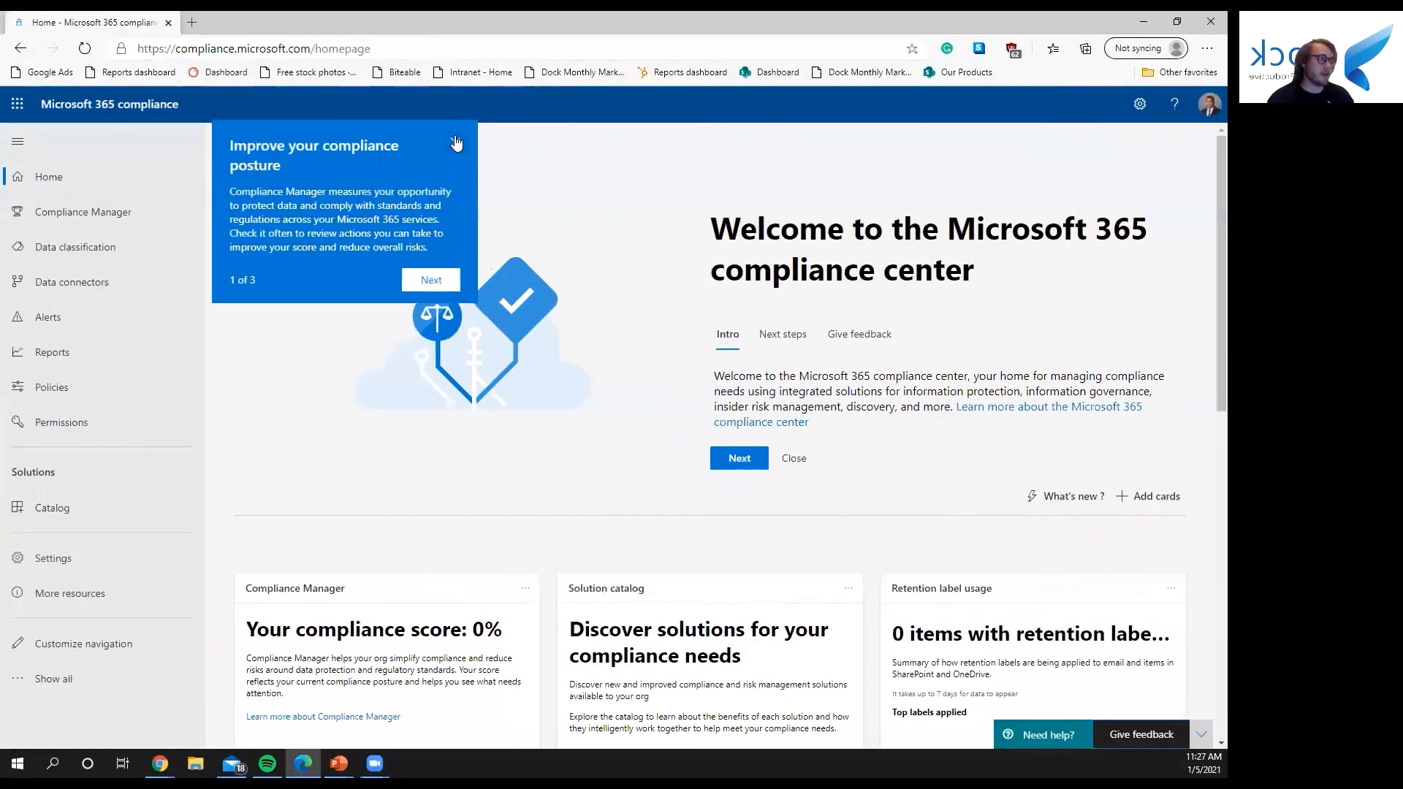
click(454, 140)
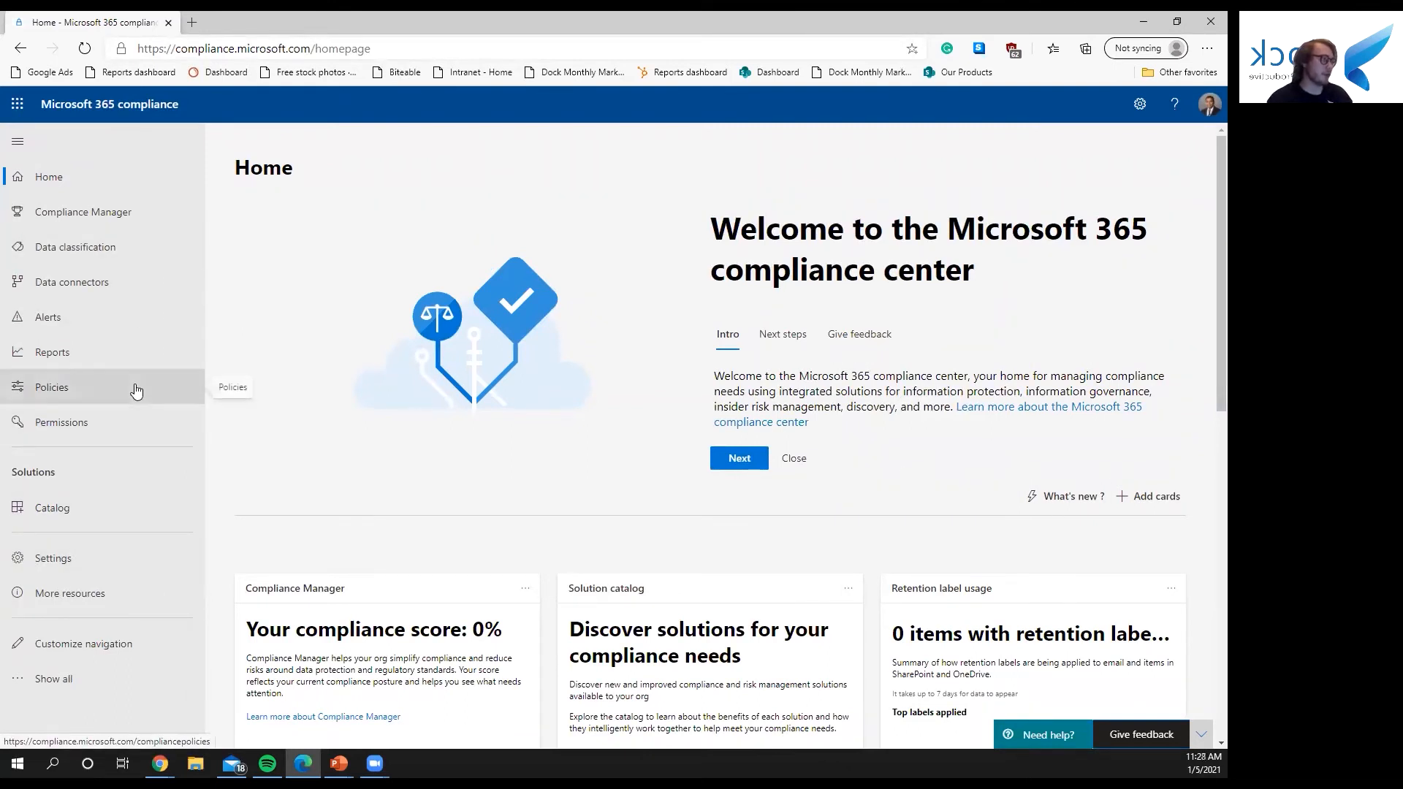
click(78, 401)
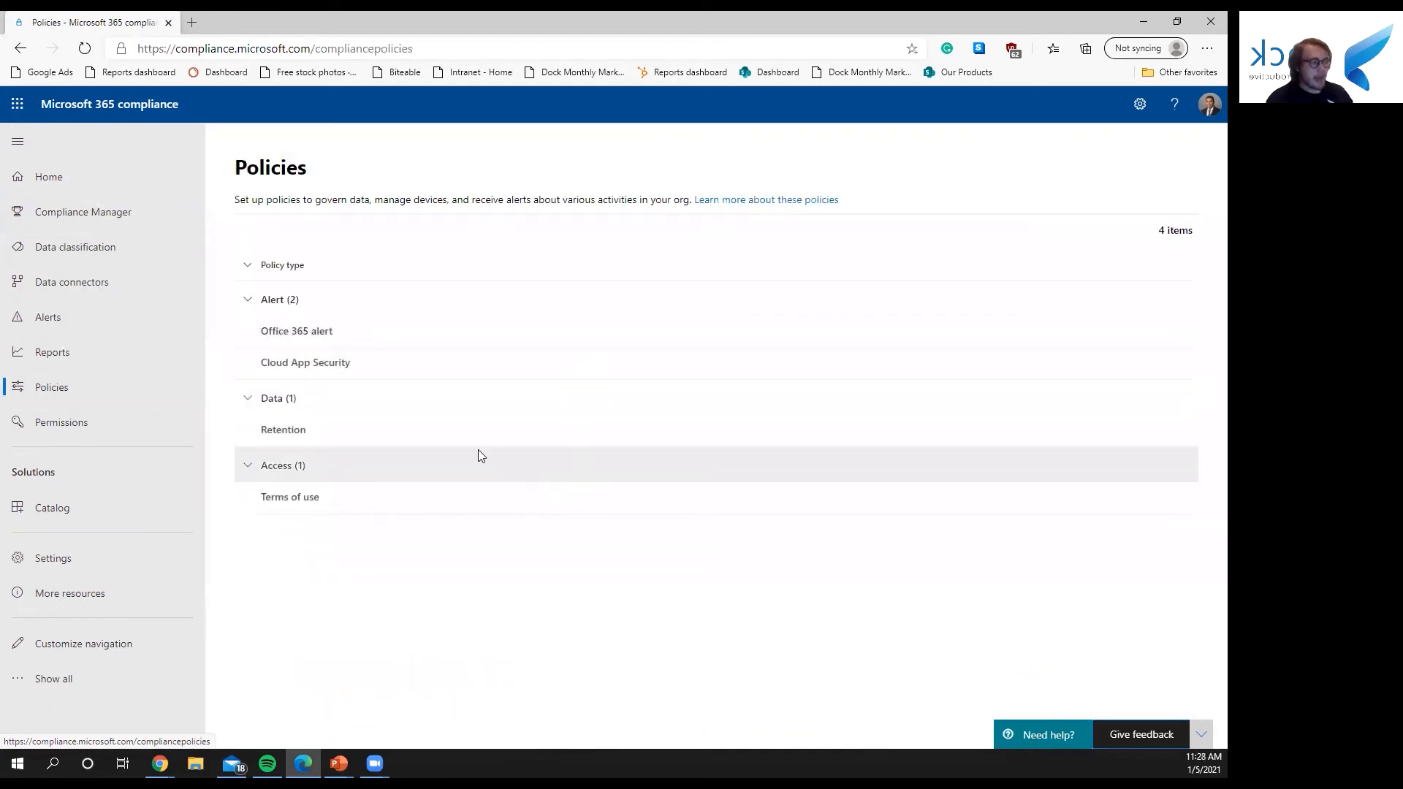
click(279, 430)
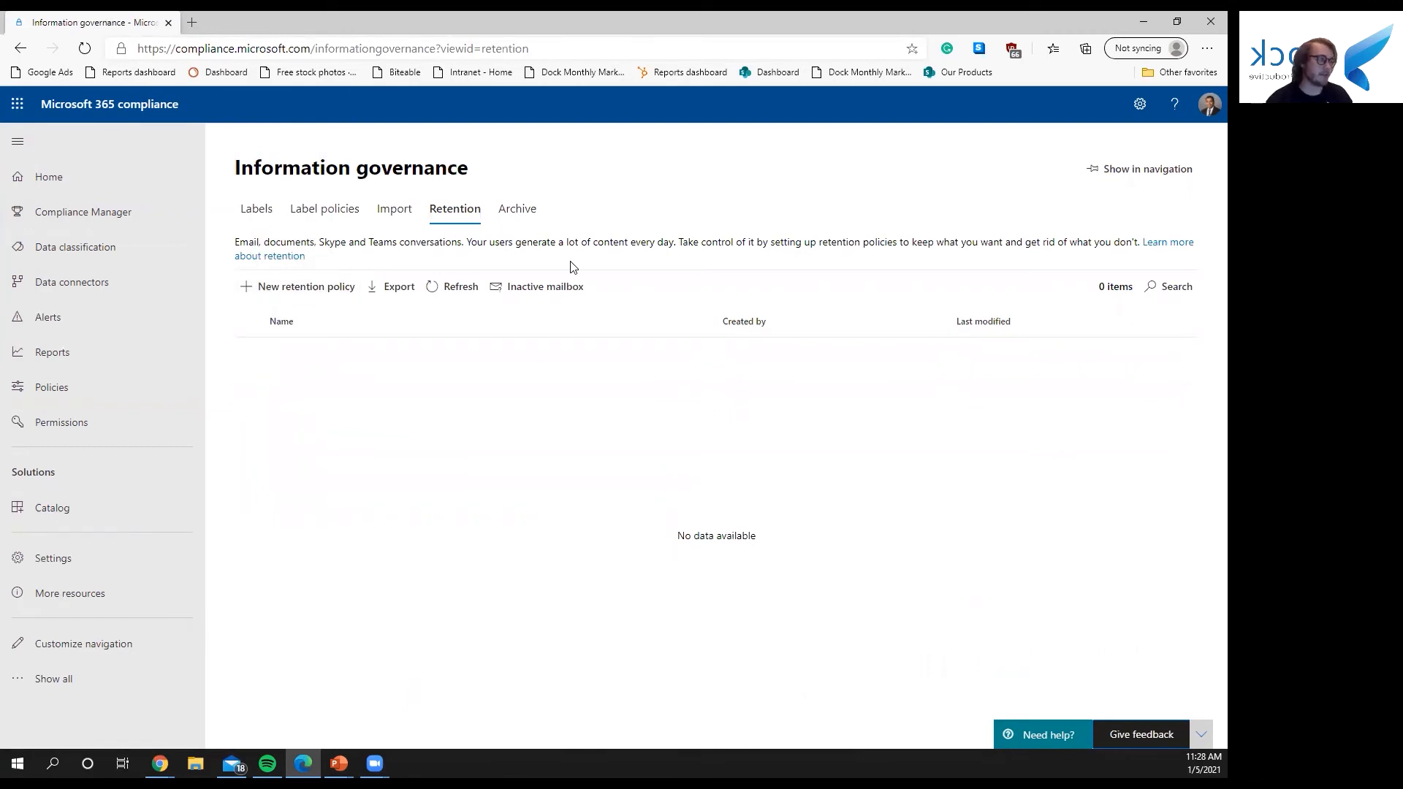
Step: Start a new retention policy named "Old Document Deletion" and continue to its retention settings
click(246, 289)
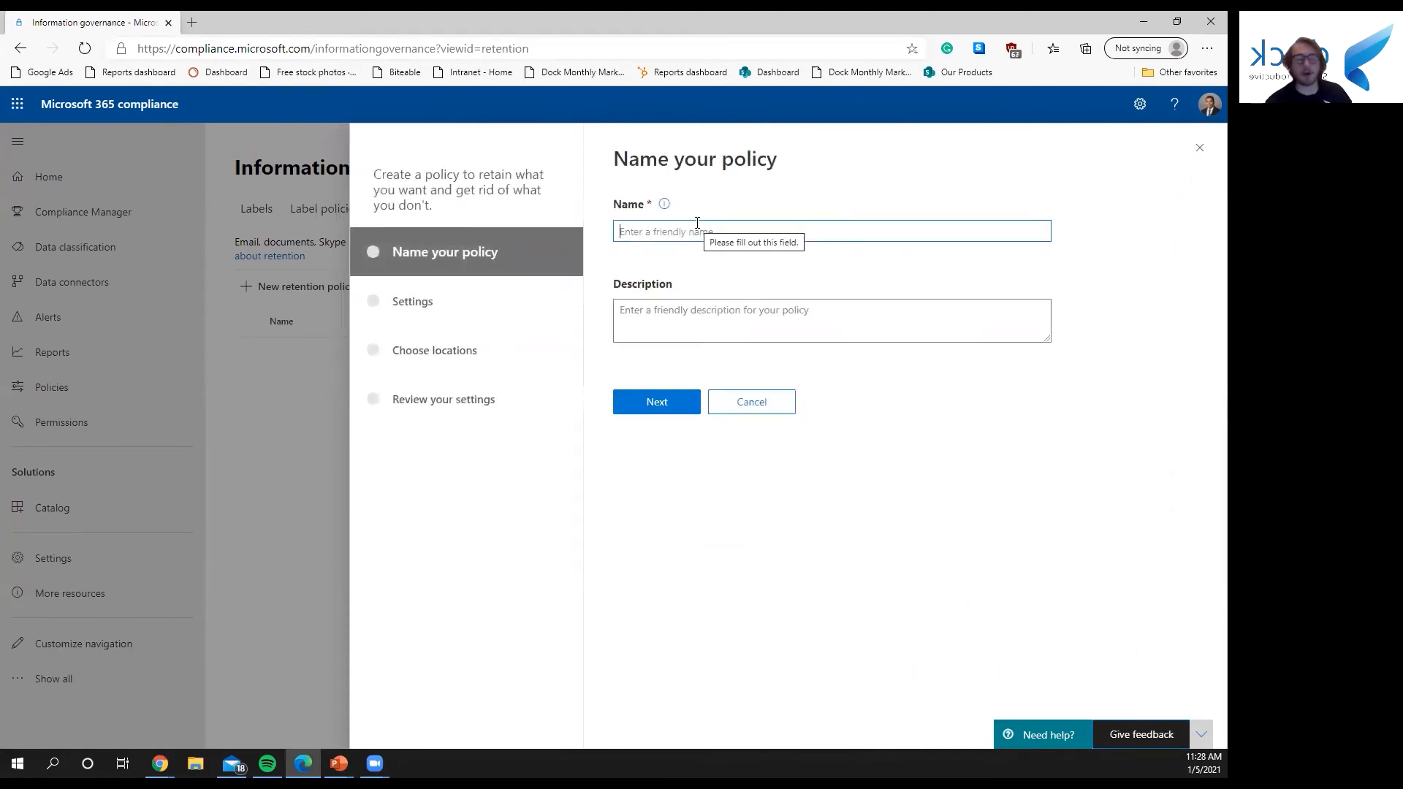
text(Old )
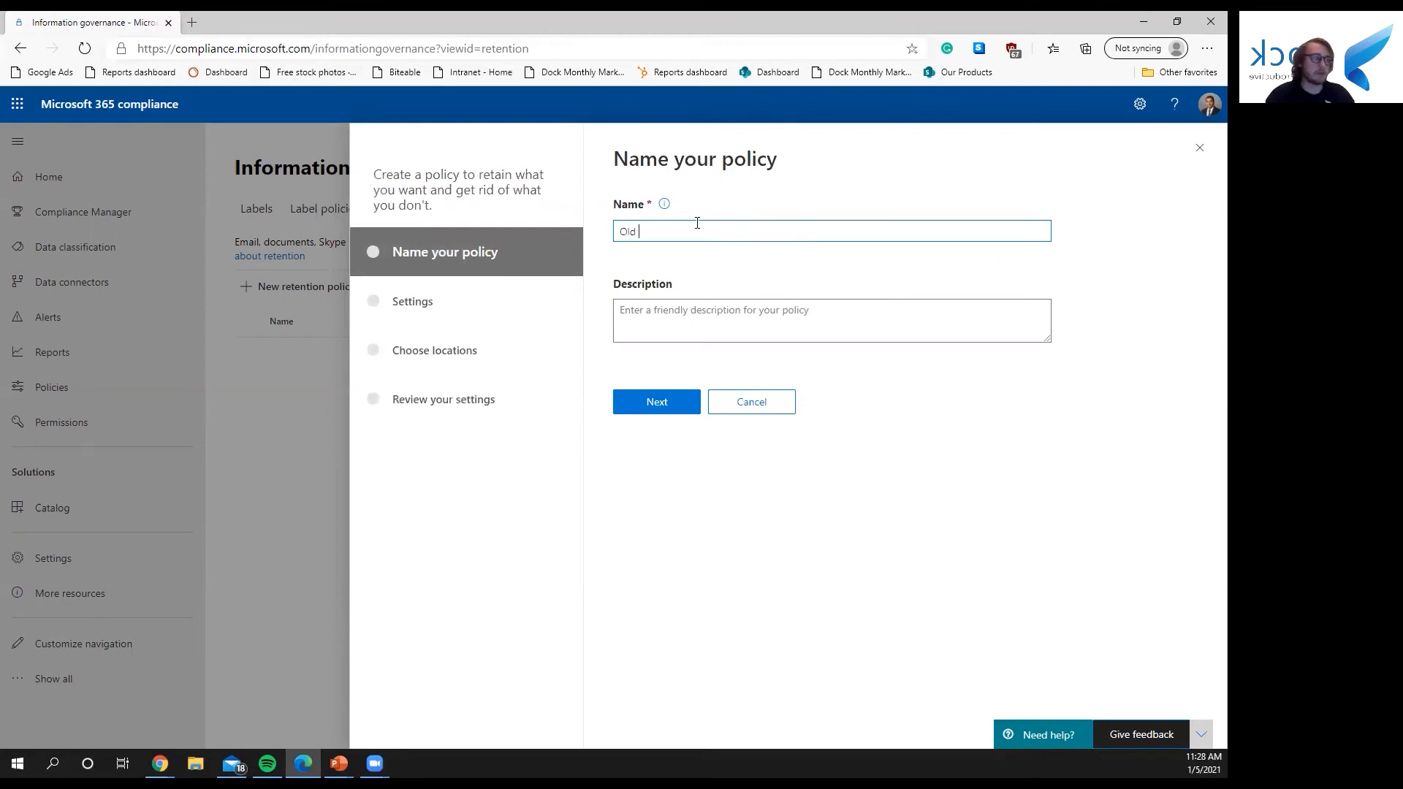
text(Document Deletion)
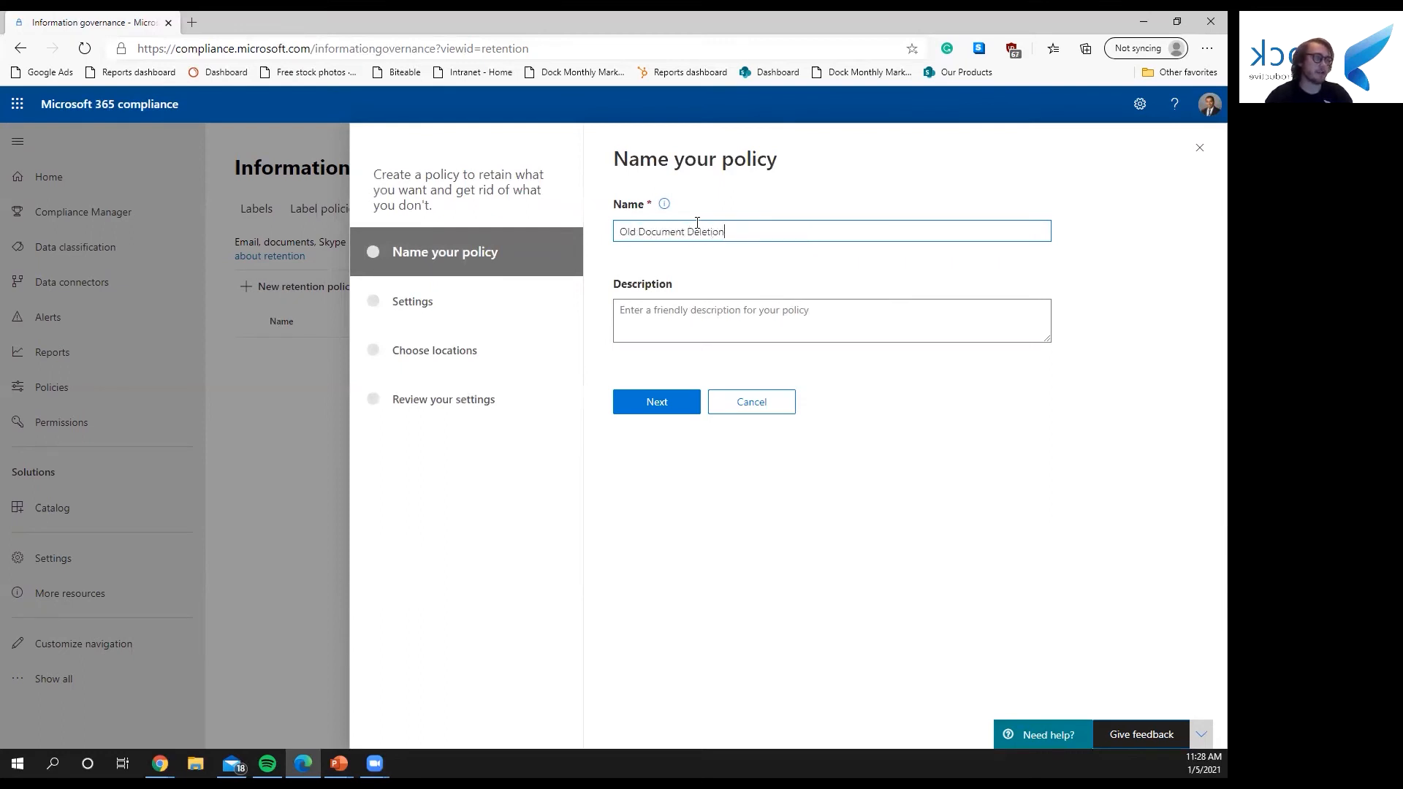
click(411, 285)
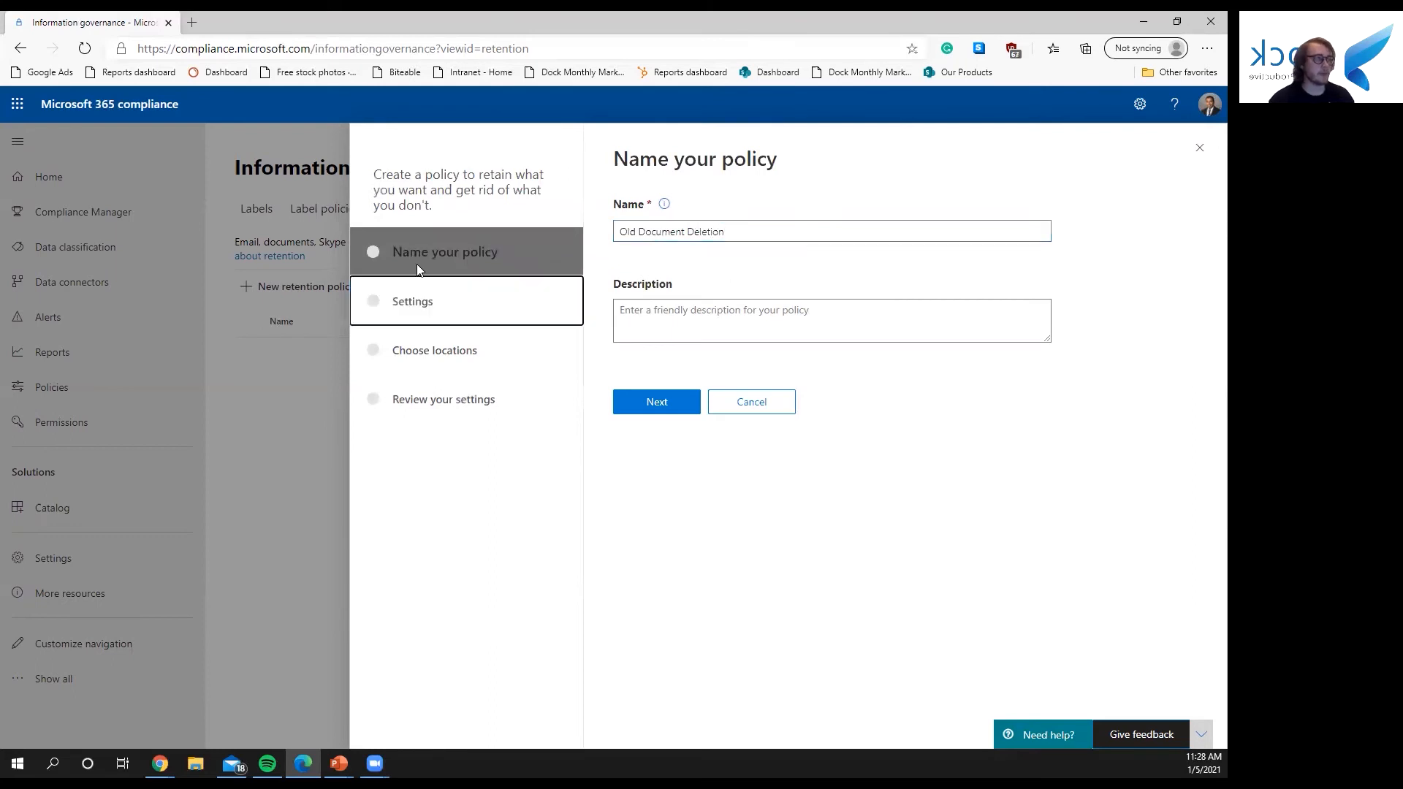
click(640, 404)
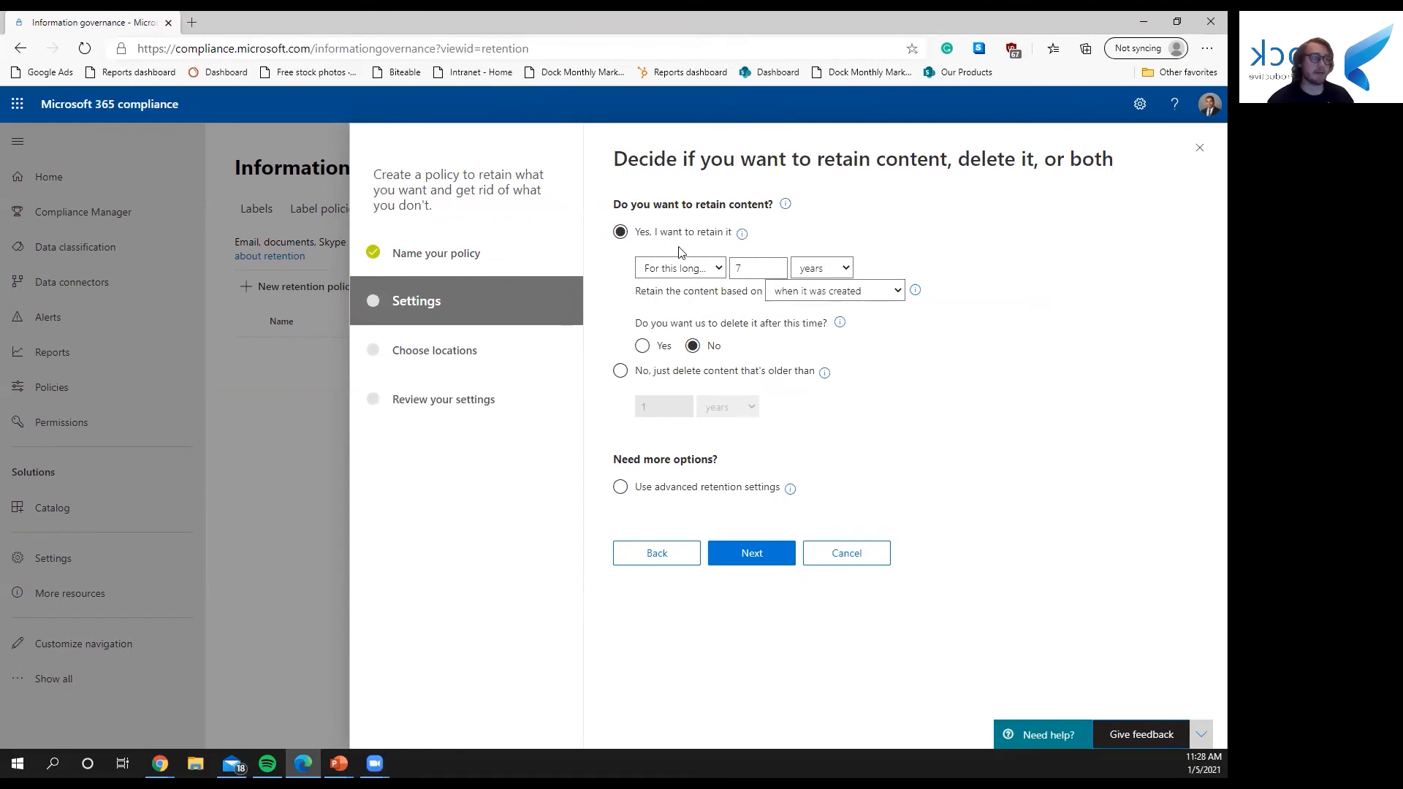
Step: Set the policy to retain content for 1 year based on when it was last modified and delete it after this time
click(701, 266)
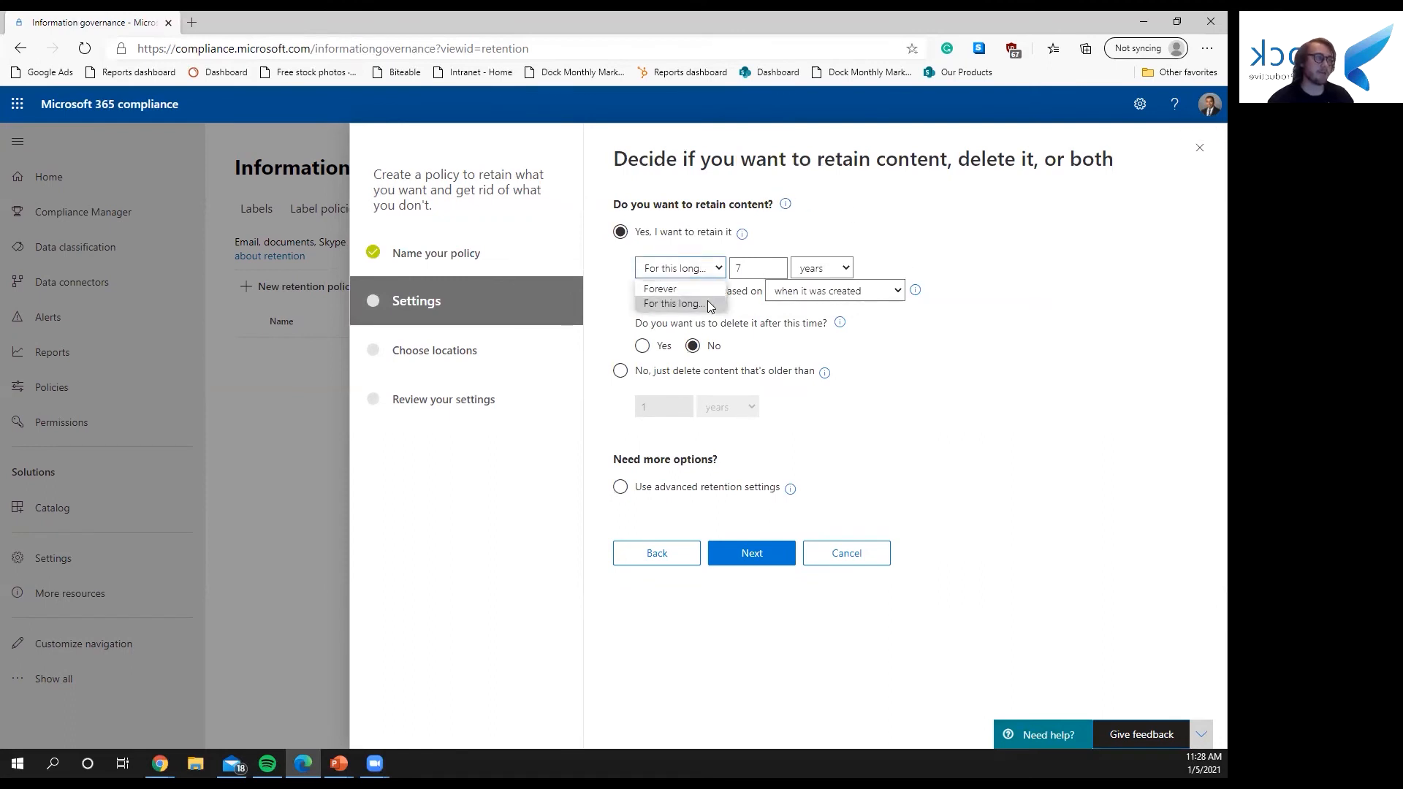
click(707, 300)
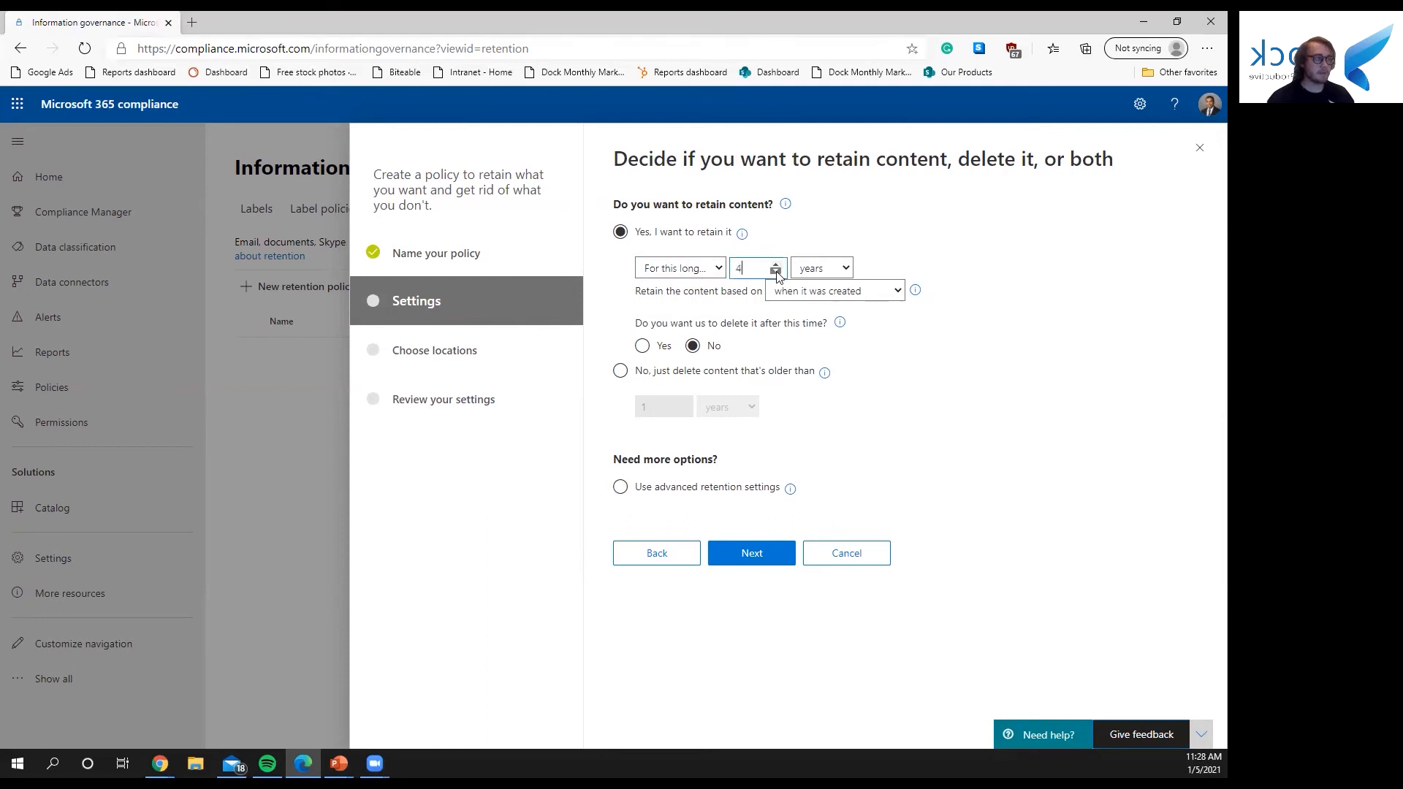
click(896, 291)
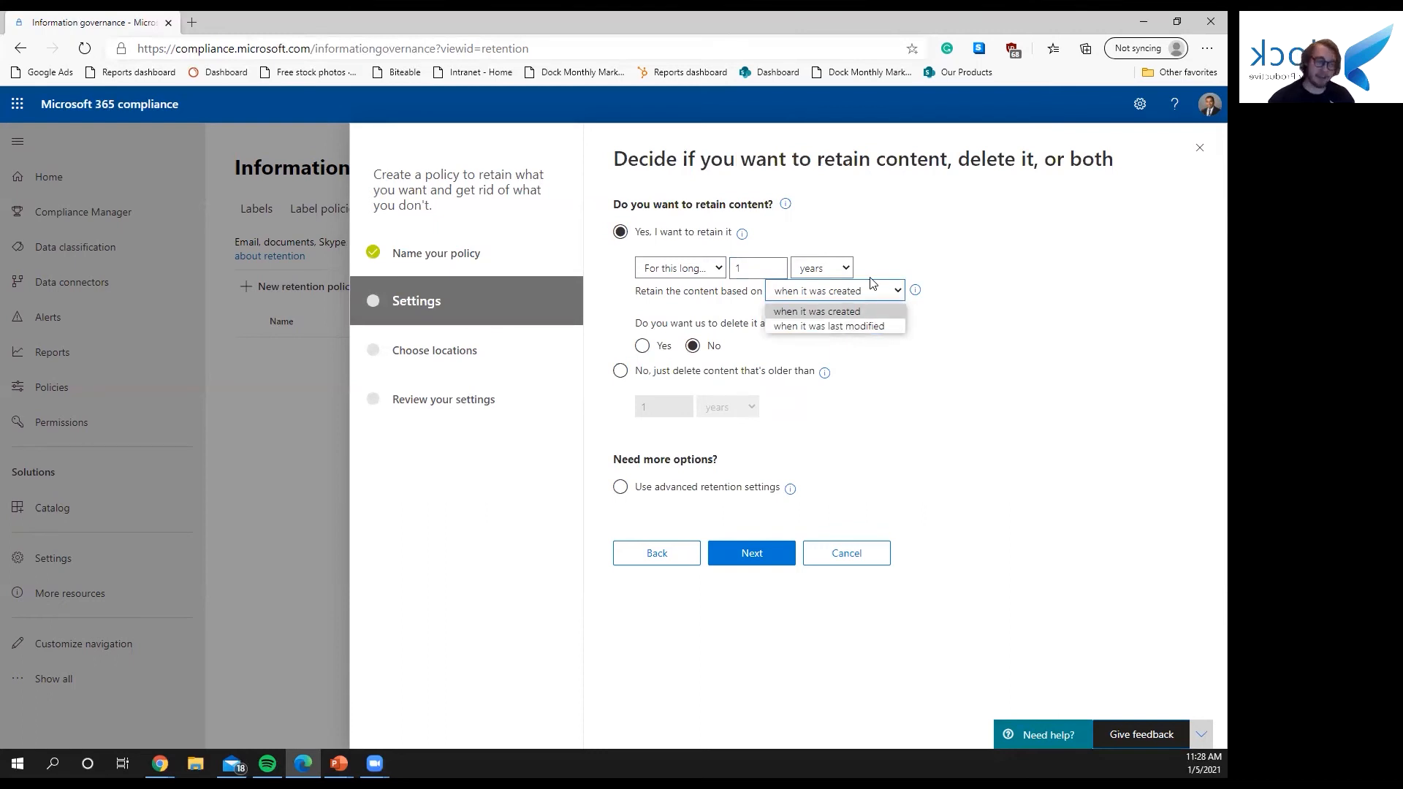
click(882, 328)
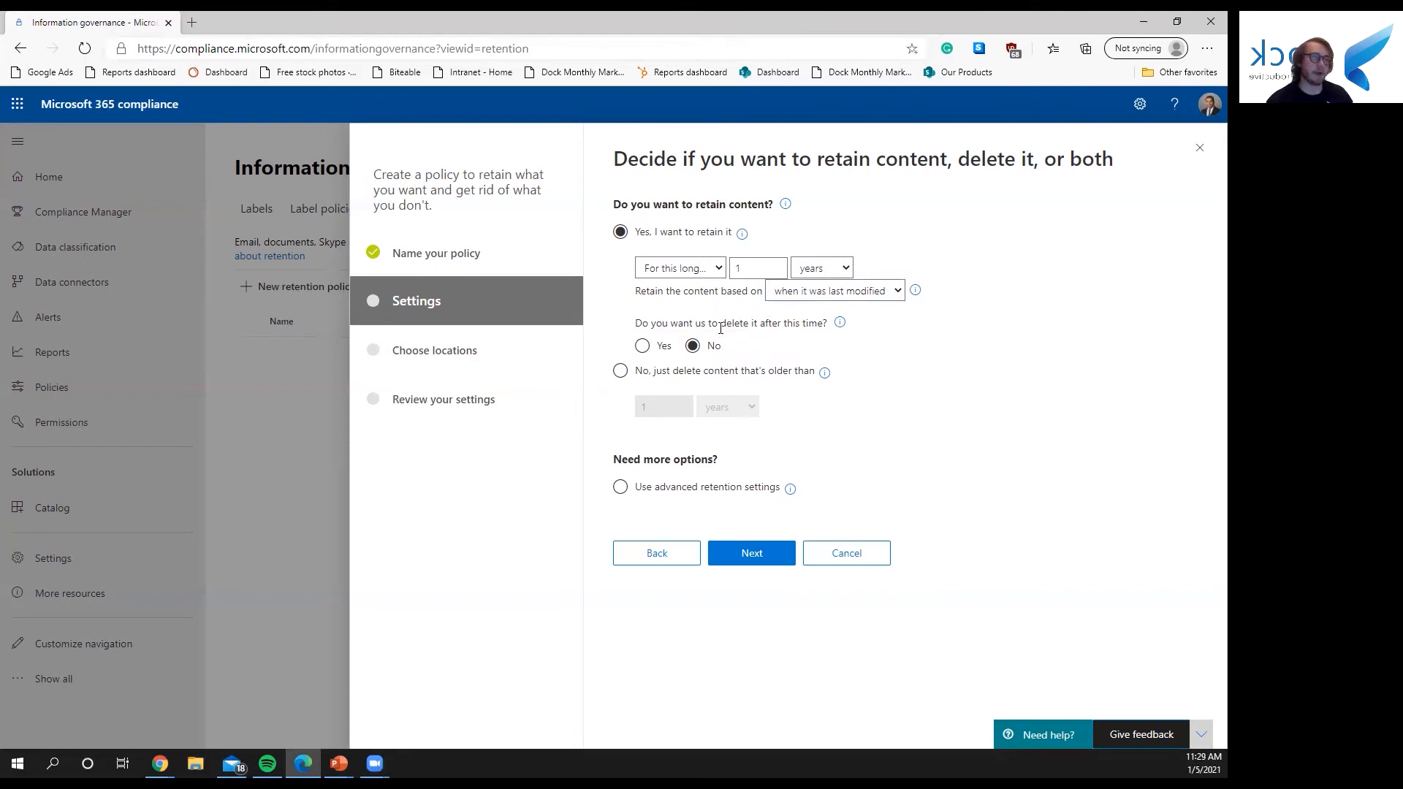
click(643, 347)
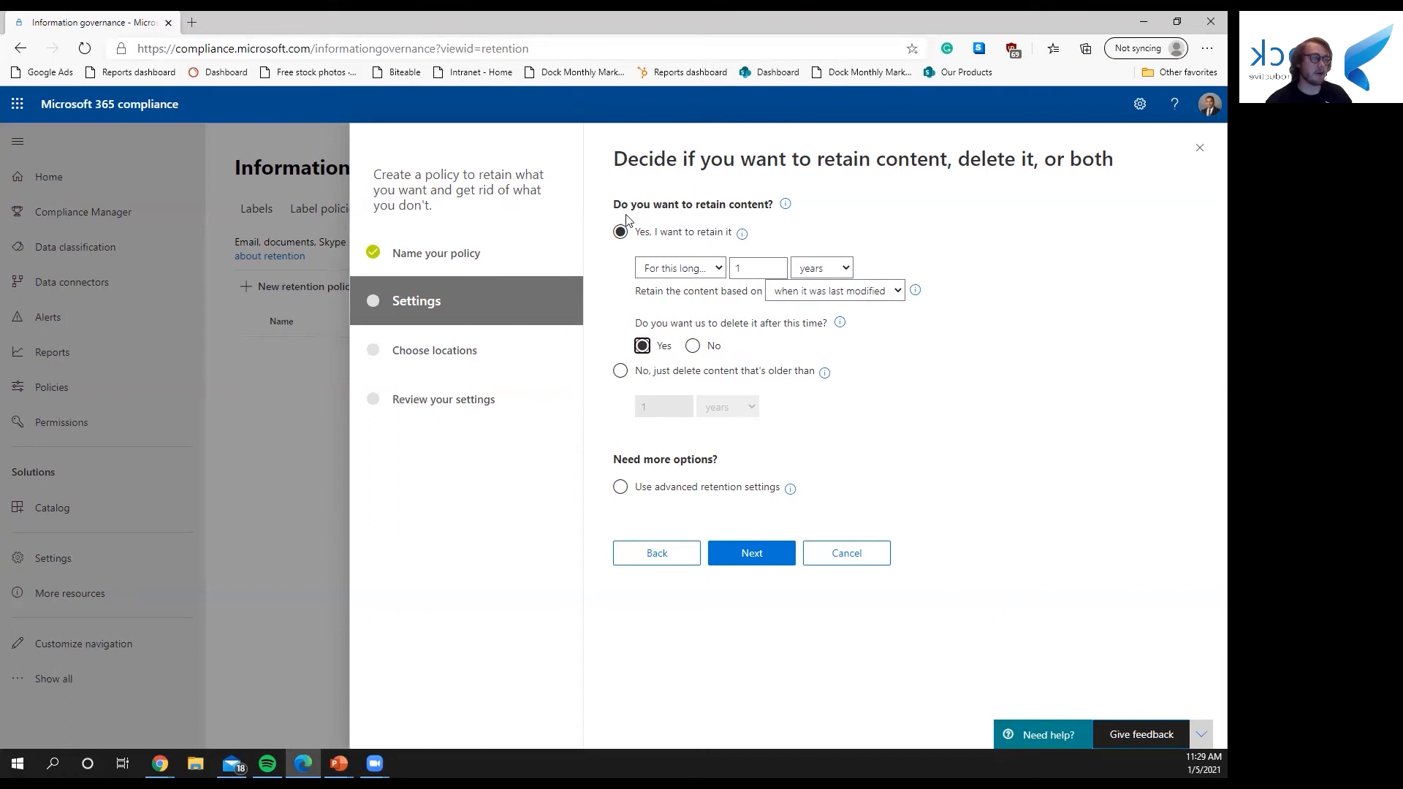
Step: Try the delete-only option and the advanced retention settings with detection of content containing specific words or phrases
click(620, 371)
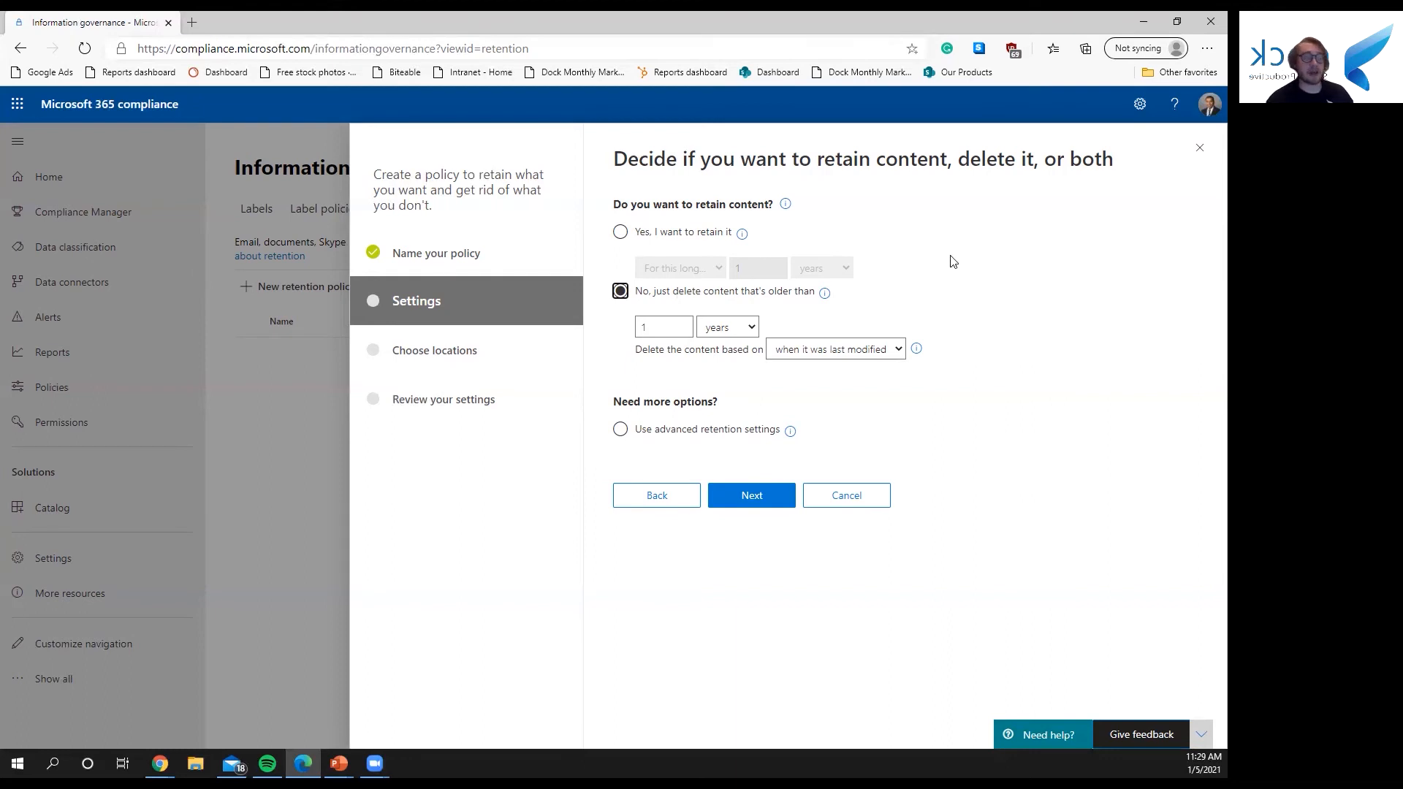
click(622, 233)
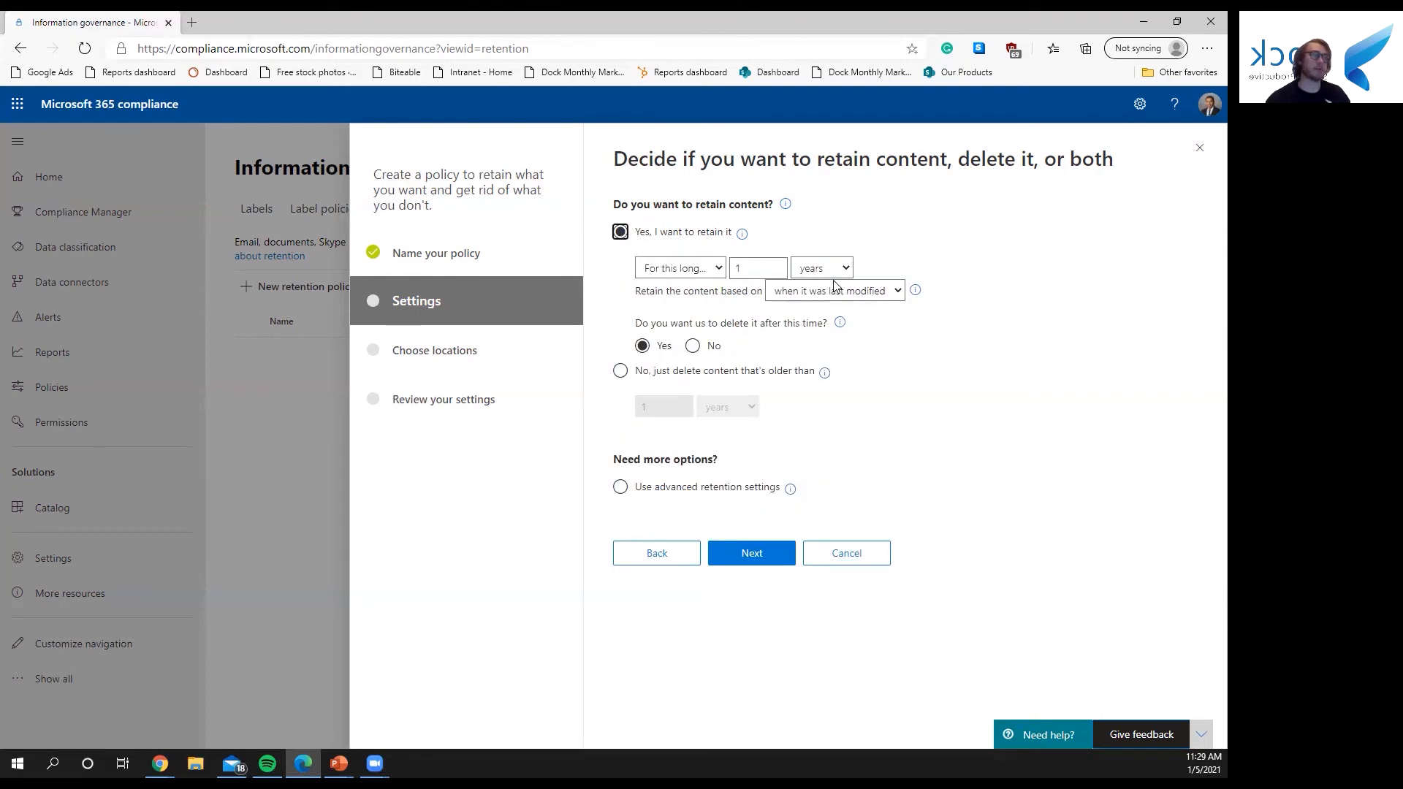
click(618, 372)
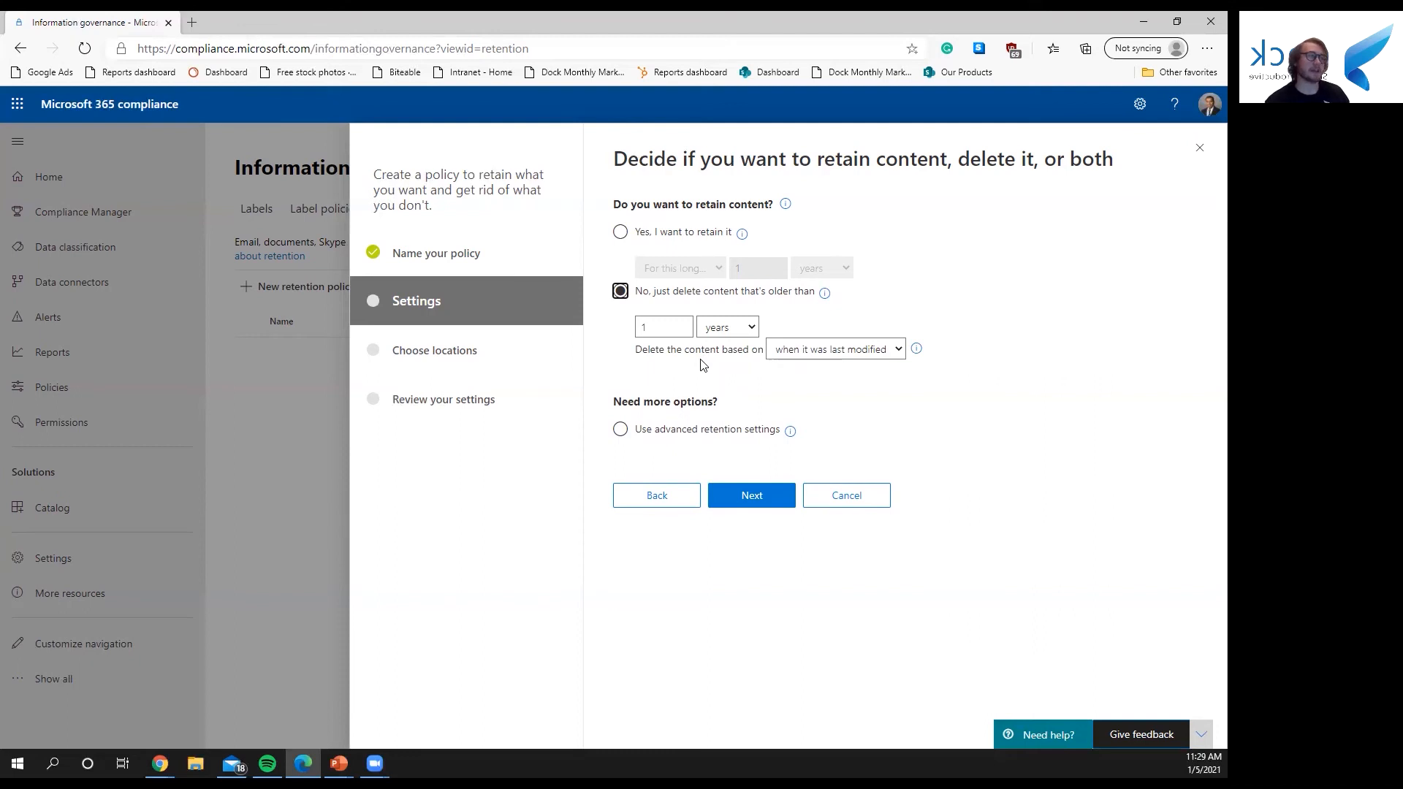
click(620, 430)
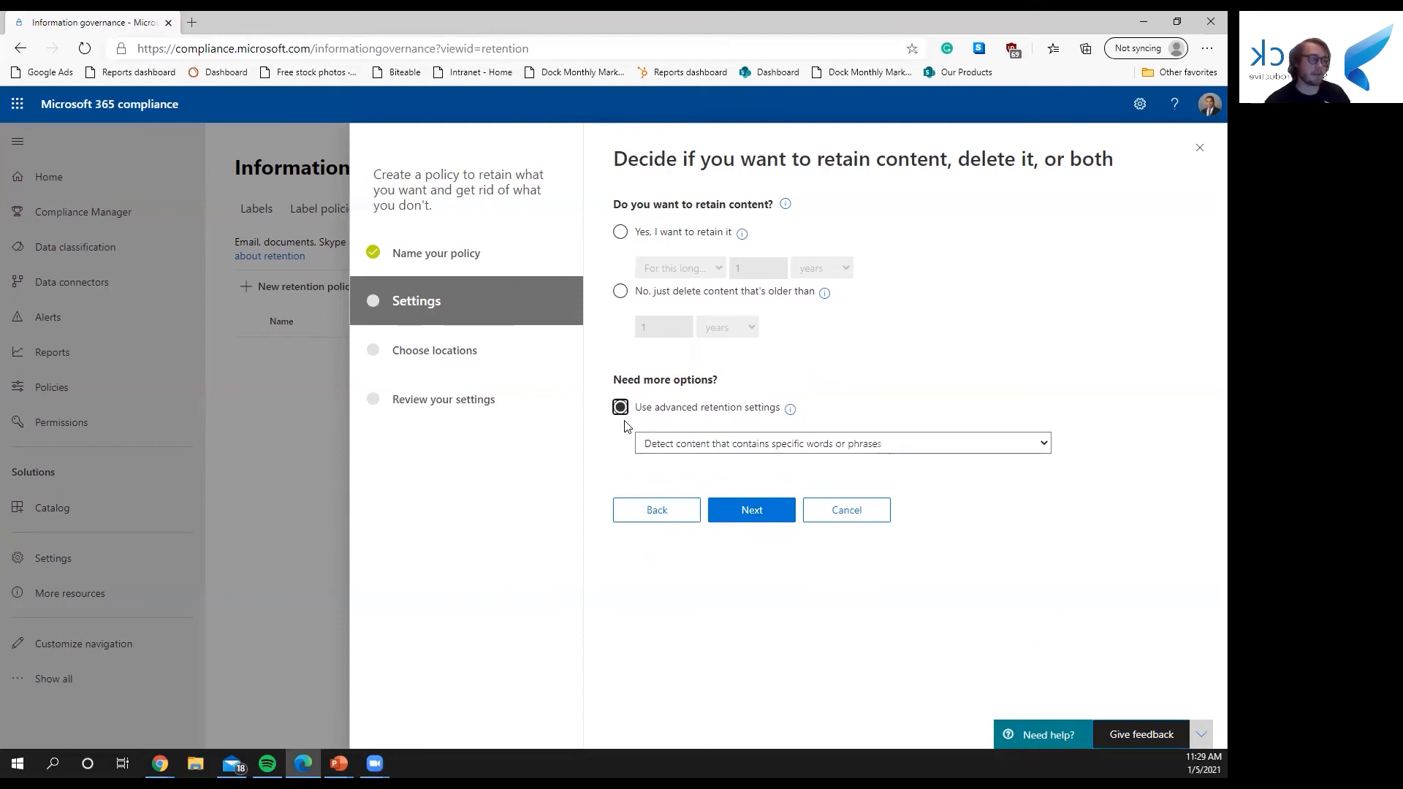
click(807, 441)
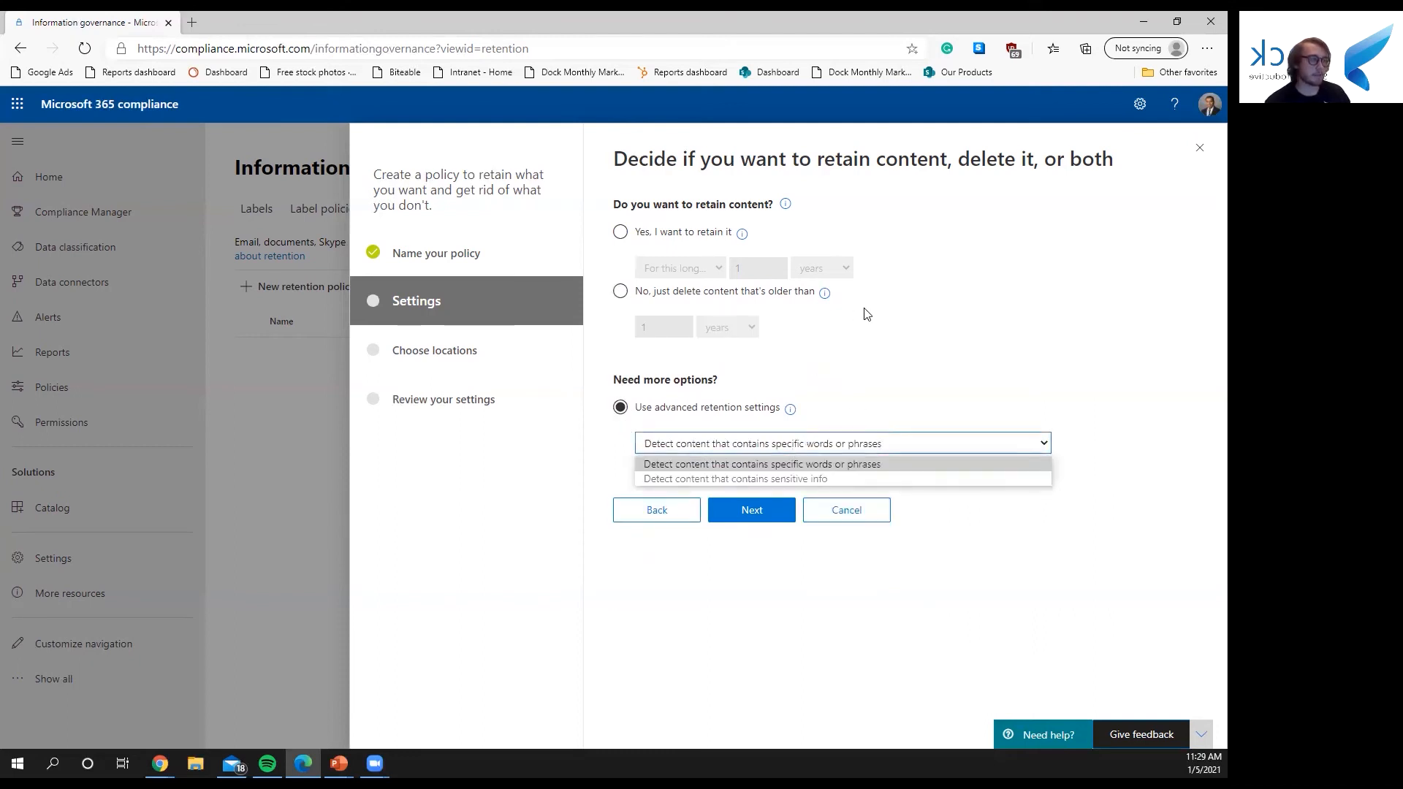
click(758, 471)
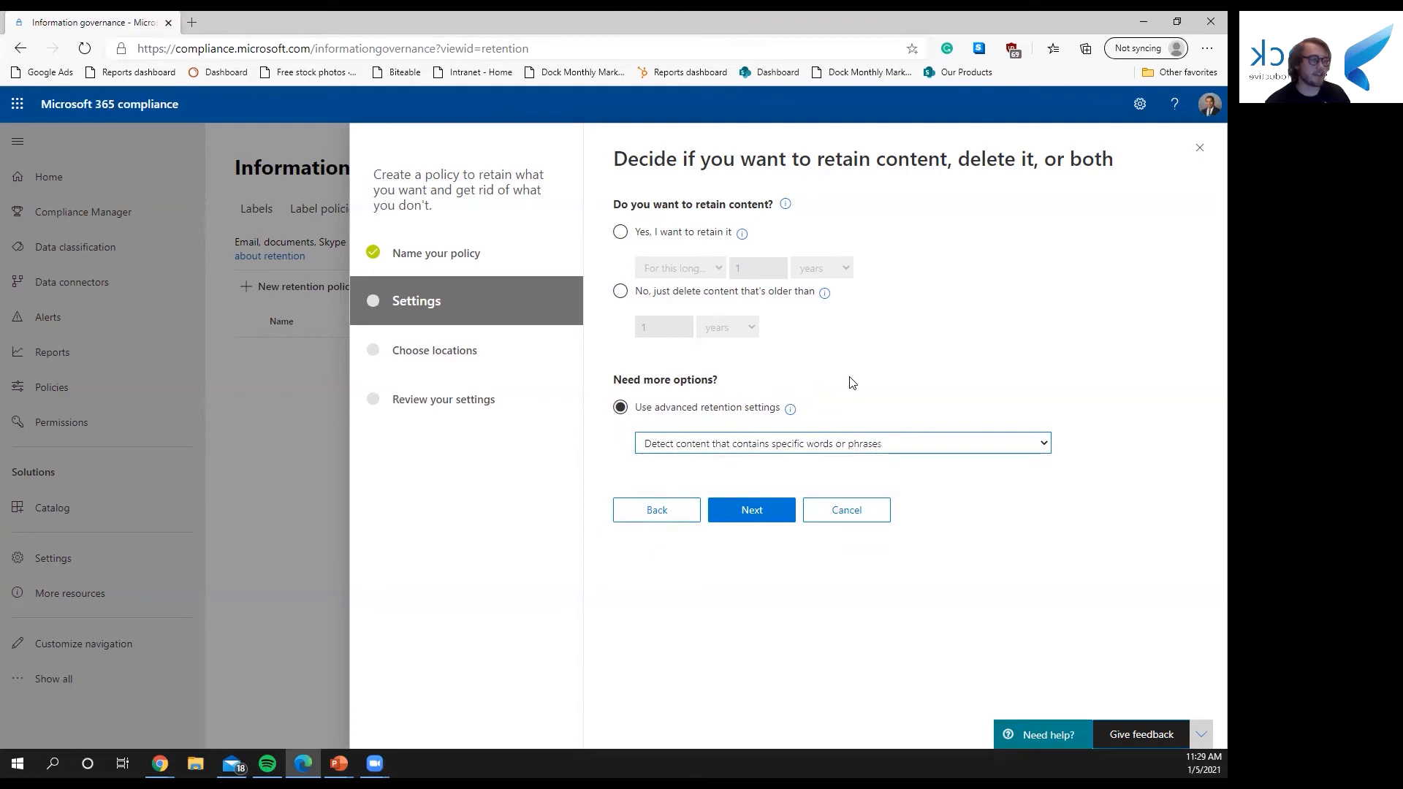
Step: Set the policy to just delete content older than 1 year, based on last modification, and continue to the location choices
click(621, 291)
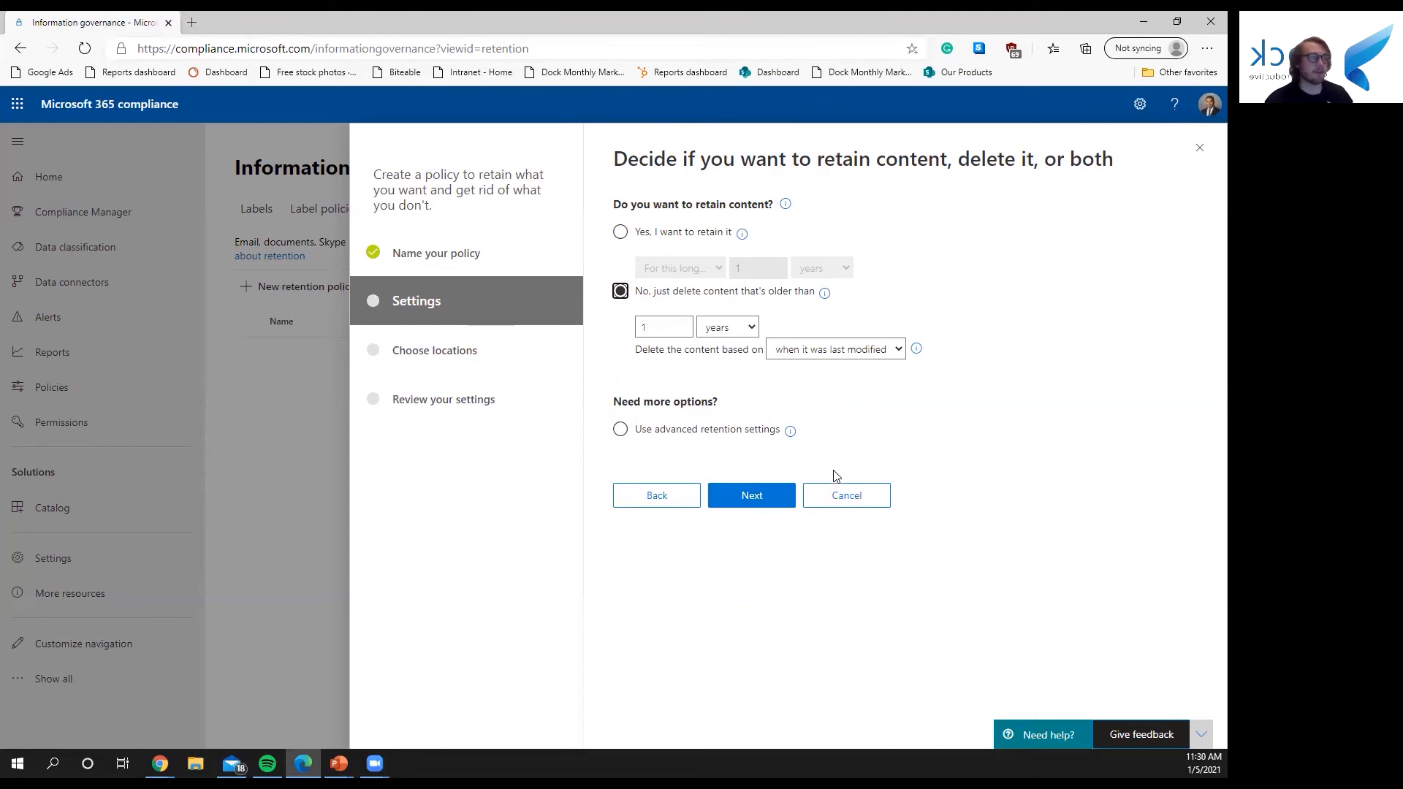
click(743, 494)
scroll(927, 432, down, 2)
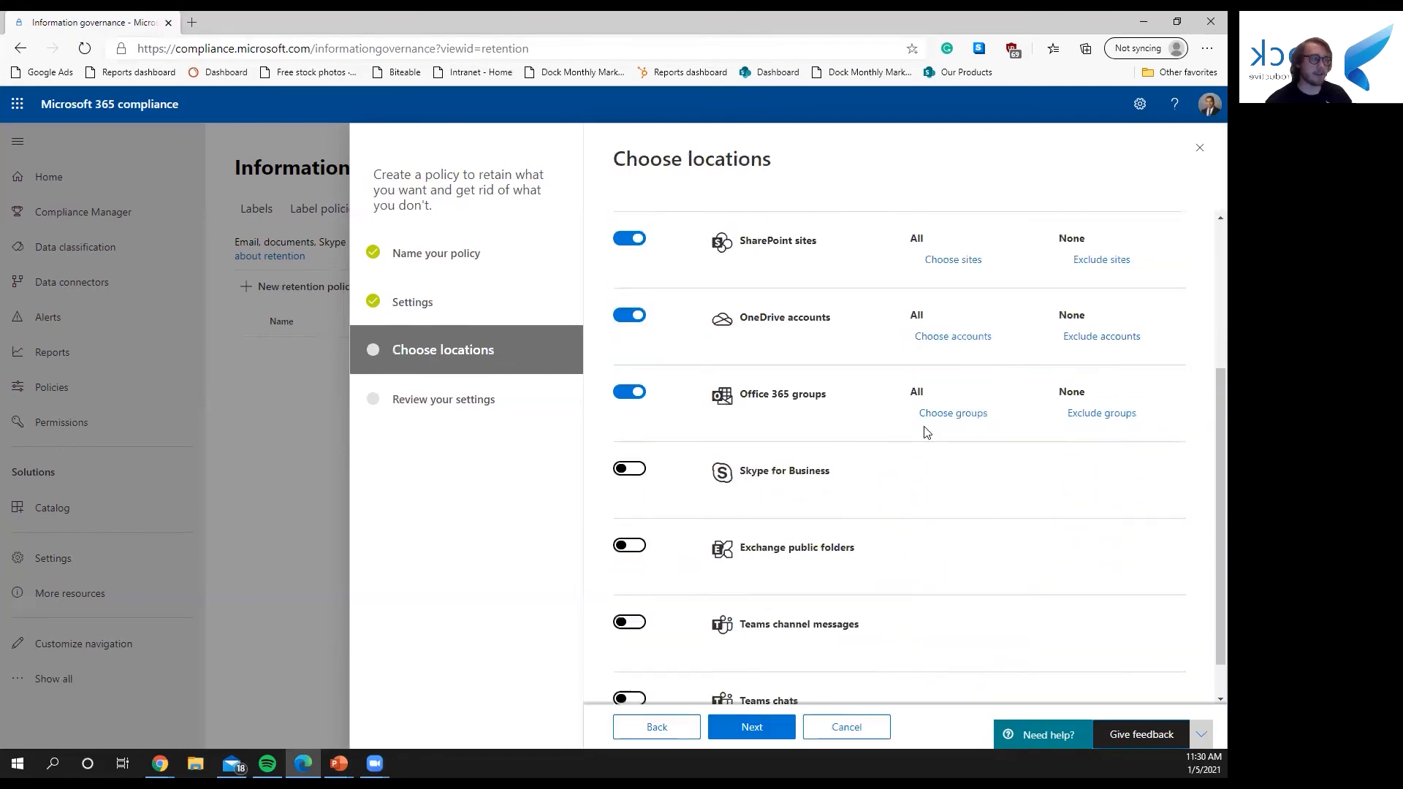
Step: Examine the policy's location options, revisit the retention settings for a check, and return to the location choices
scroll(913, 435, up, 4)
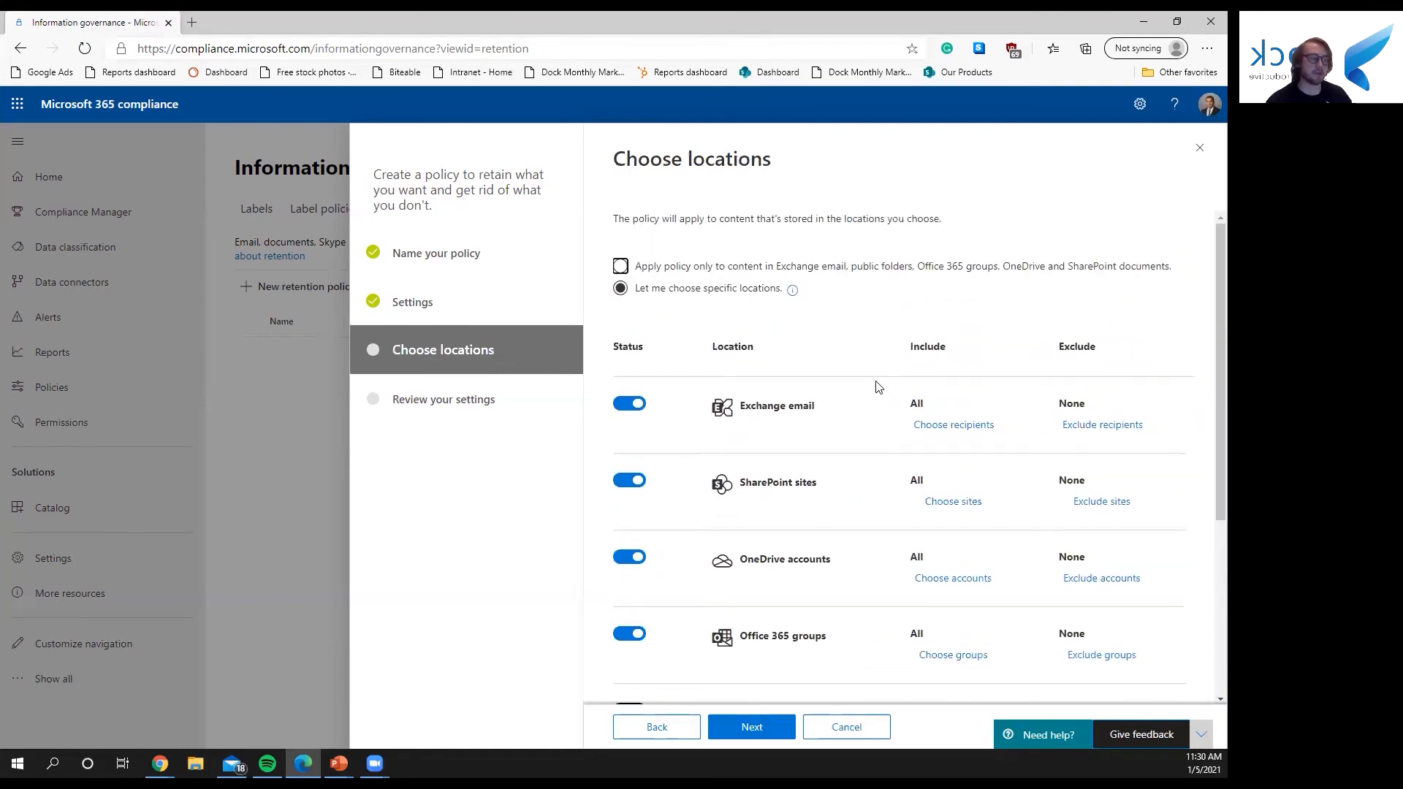
scroll(873, 438, down, 3)
scroll(877, 409, up, 4)
click(442, 301)
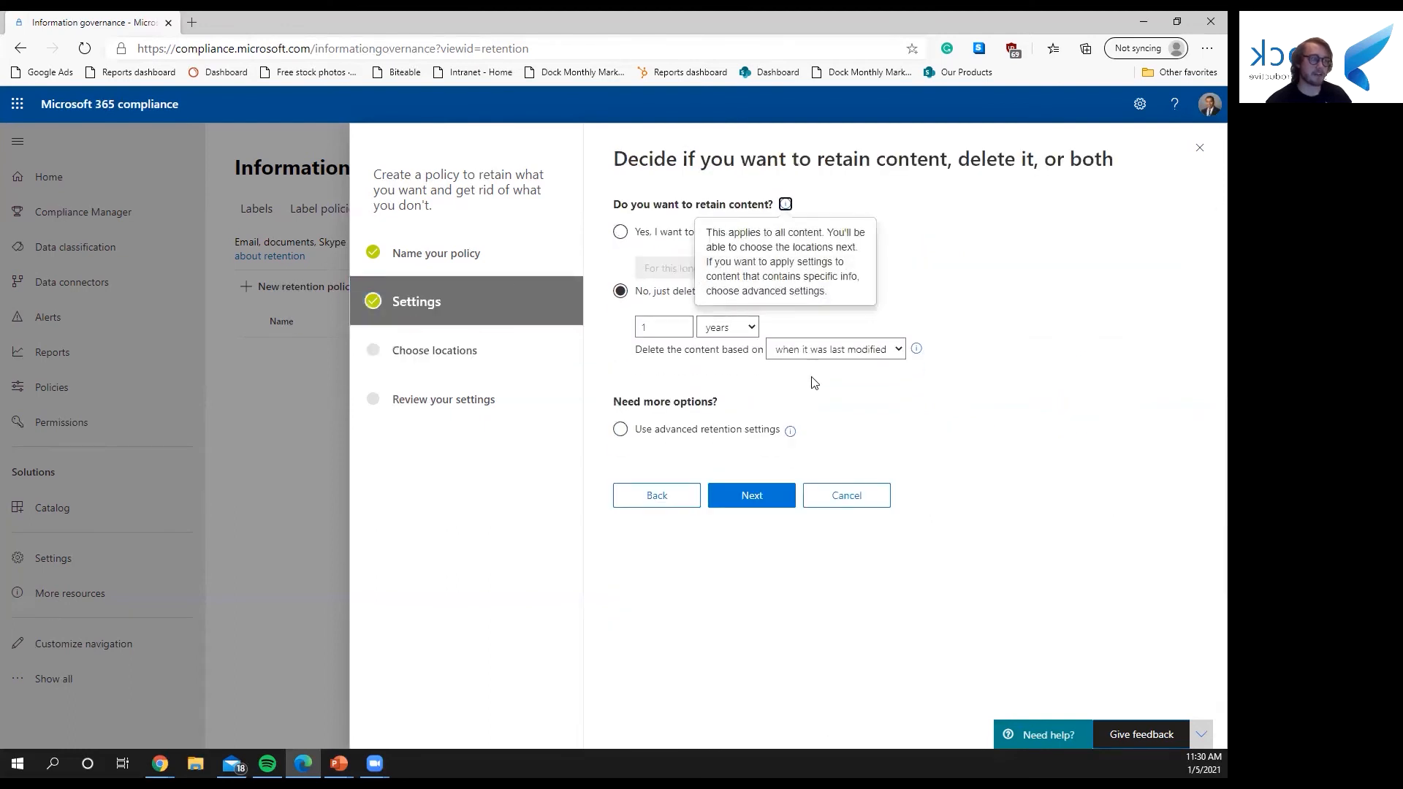
click(457, 349)
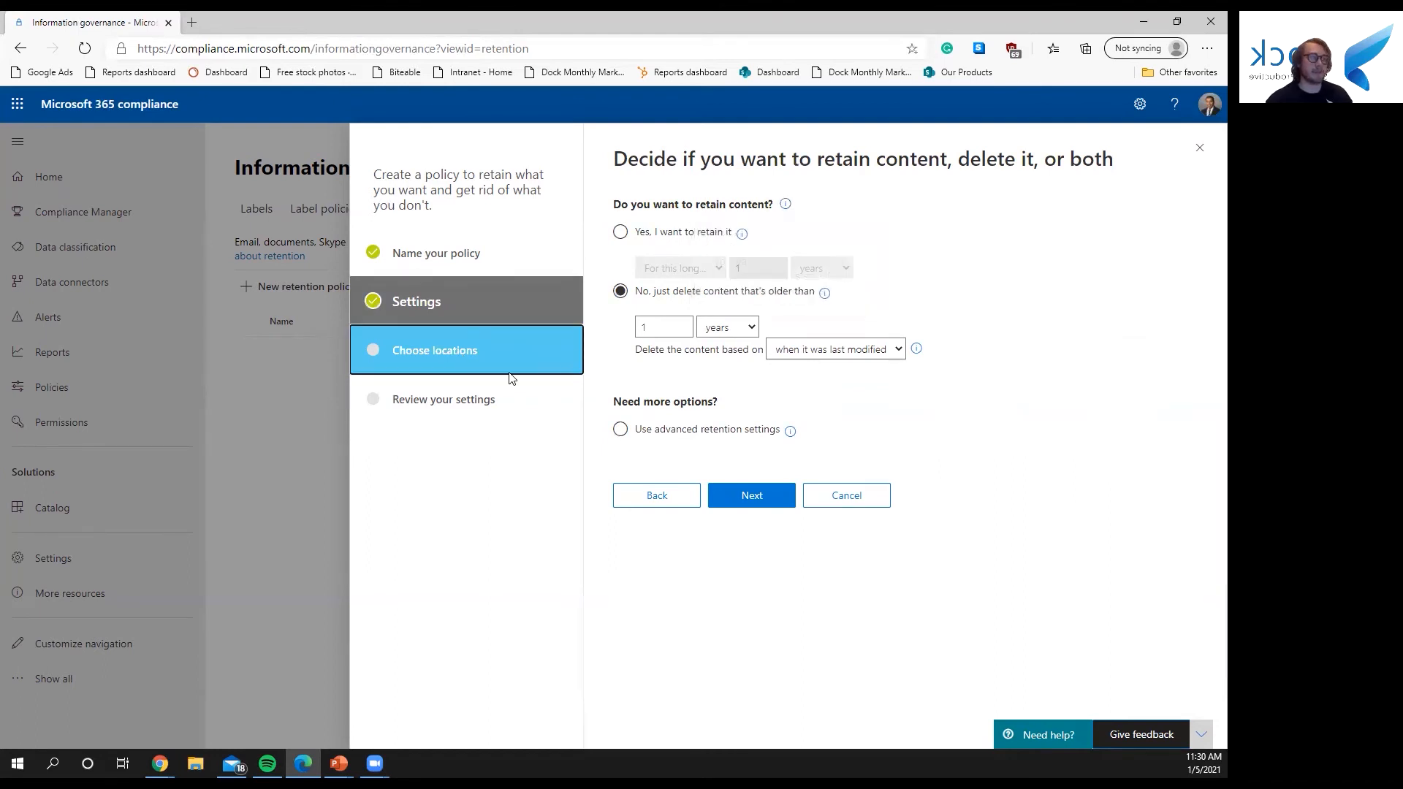
click(777, 495)
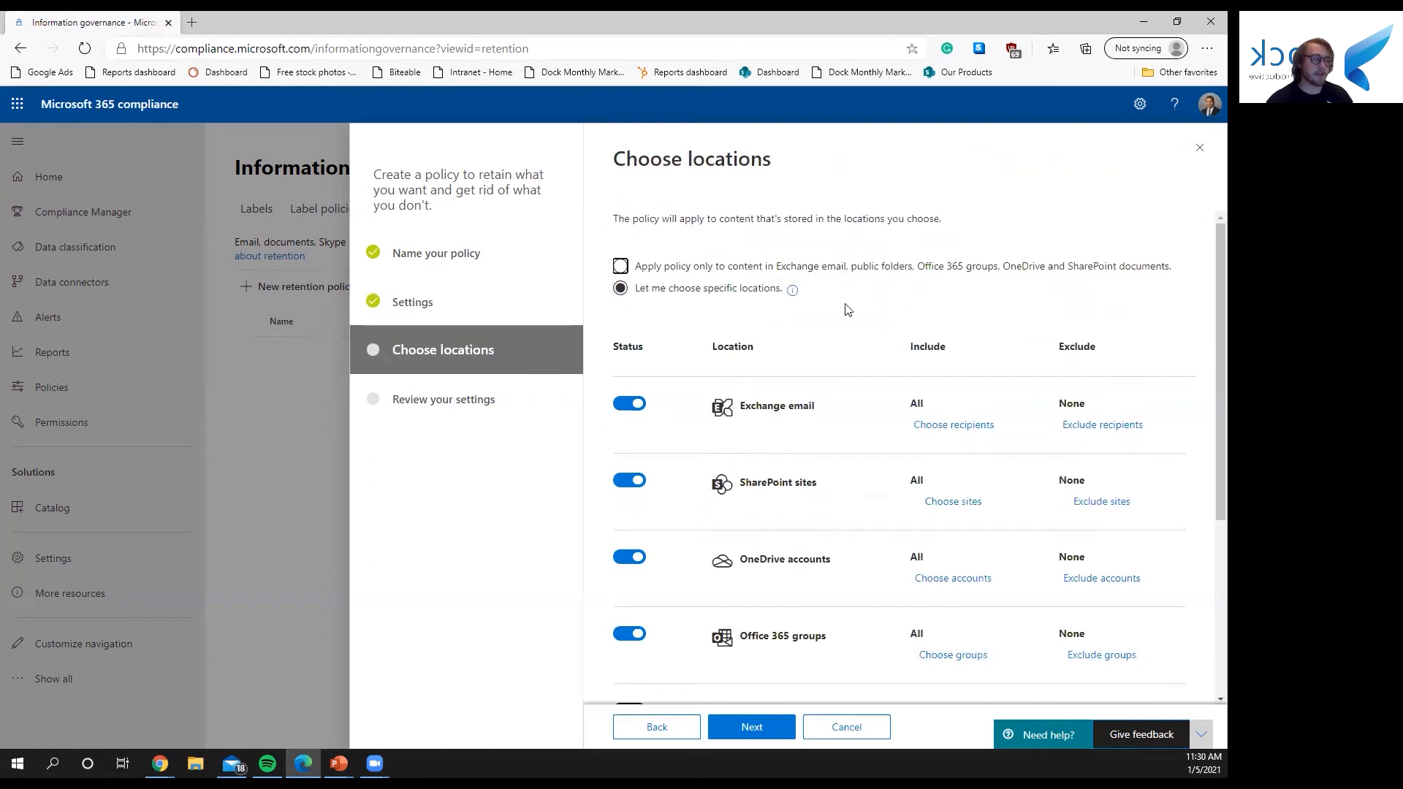
Step: Check the policy's included and excluded locations, keep the default selection, and continue to the settings review
scroll(886, 420, down, 2)
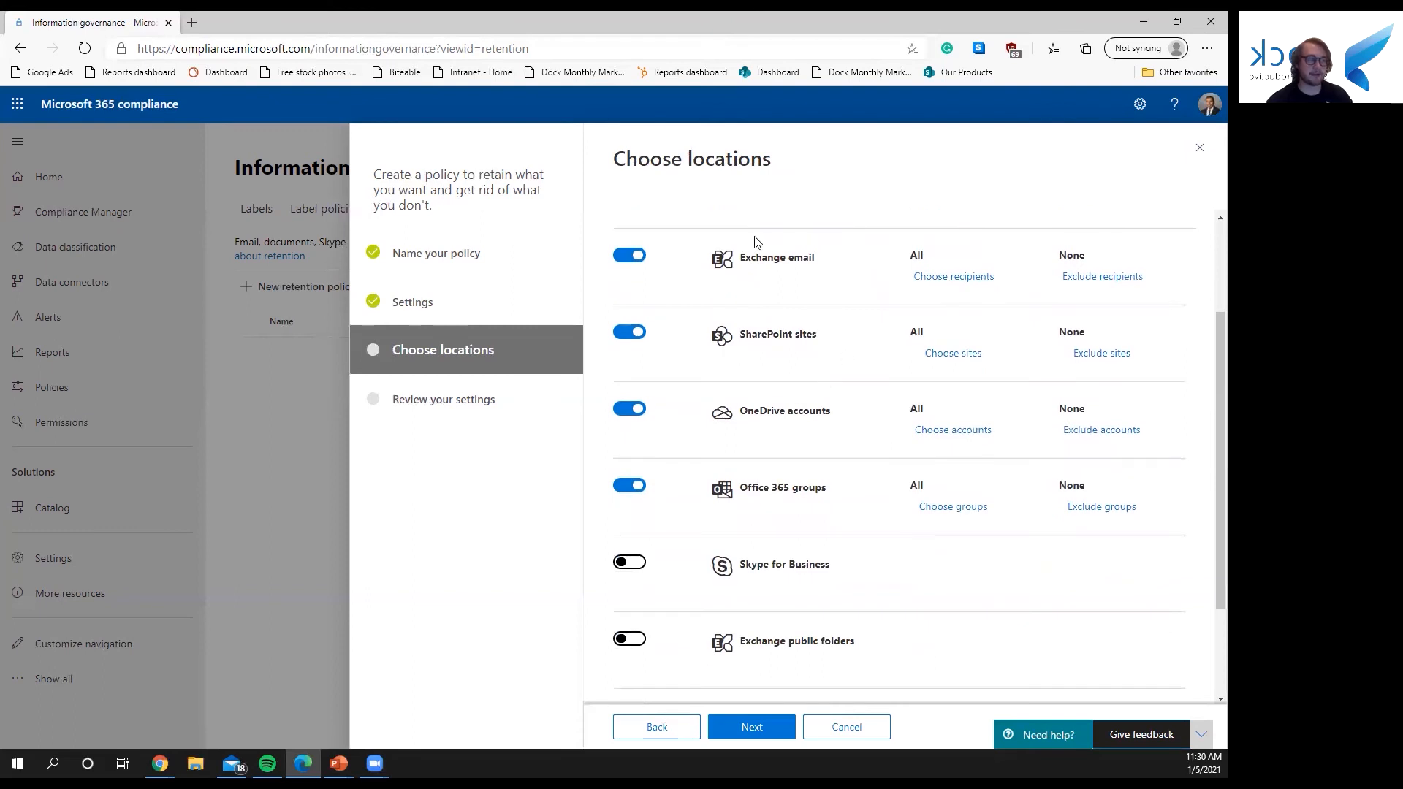
scroll(774, 337, up, 2)
scroll(1081, 432, down, 2)
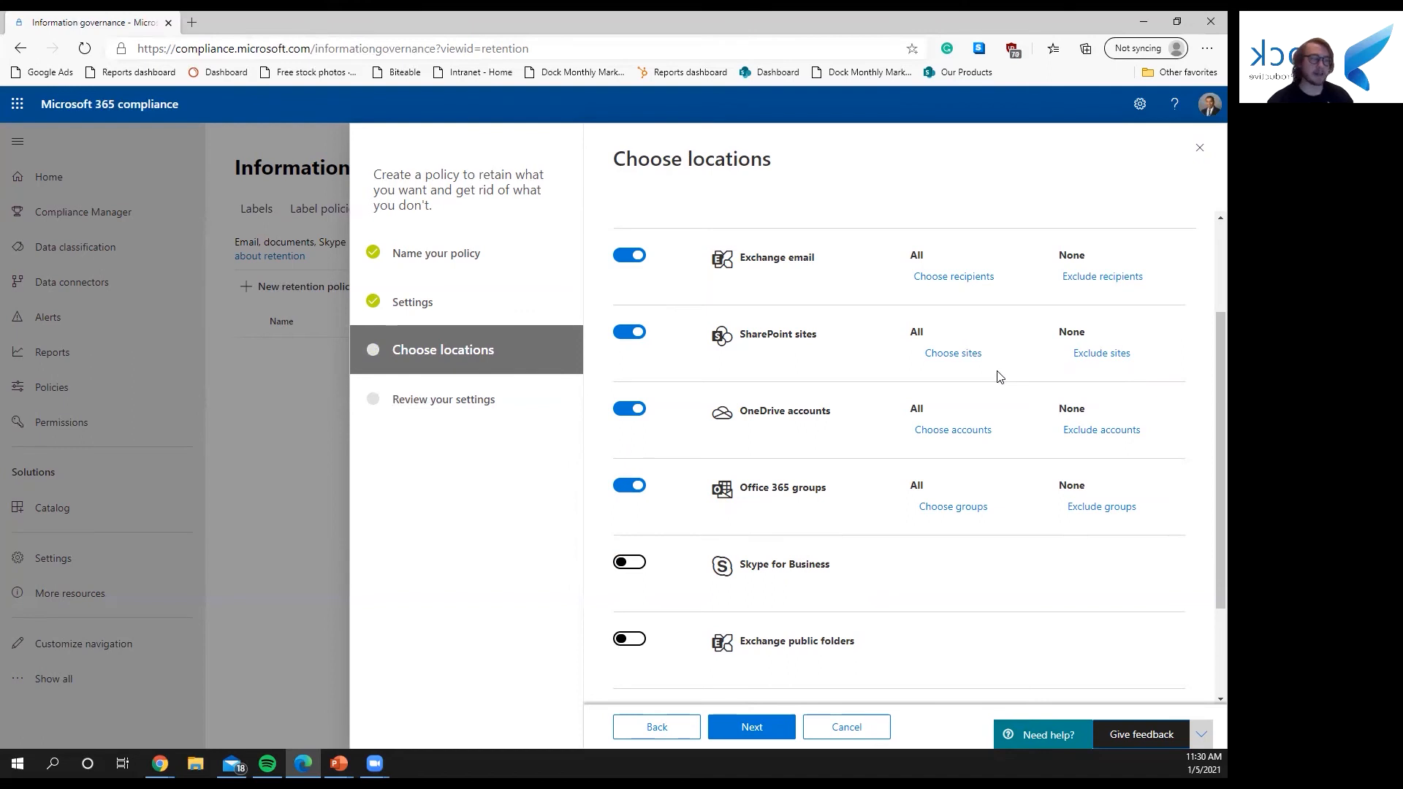
scroll(1027, 332, down, 2)
scroll(1038, 351, up, 1)
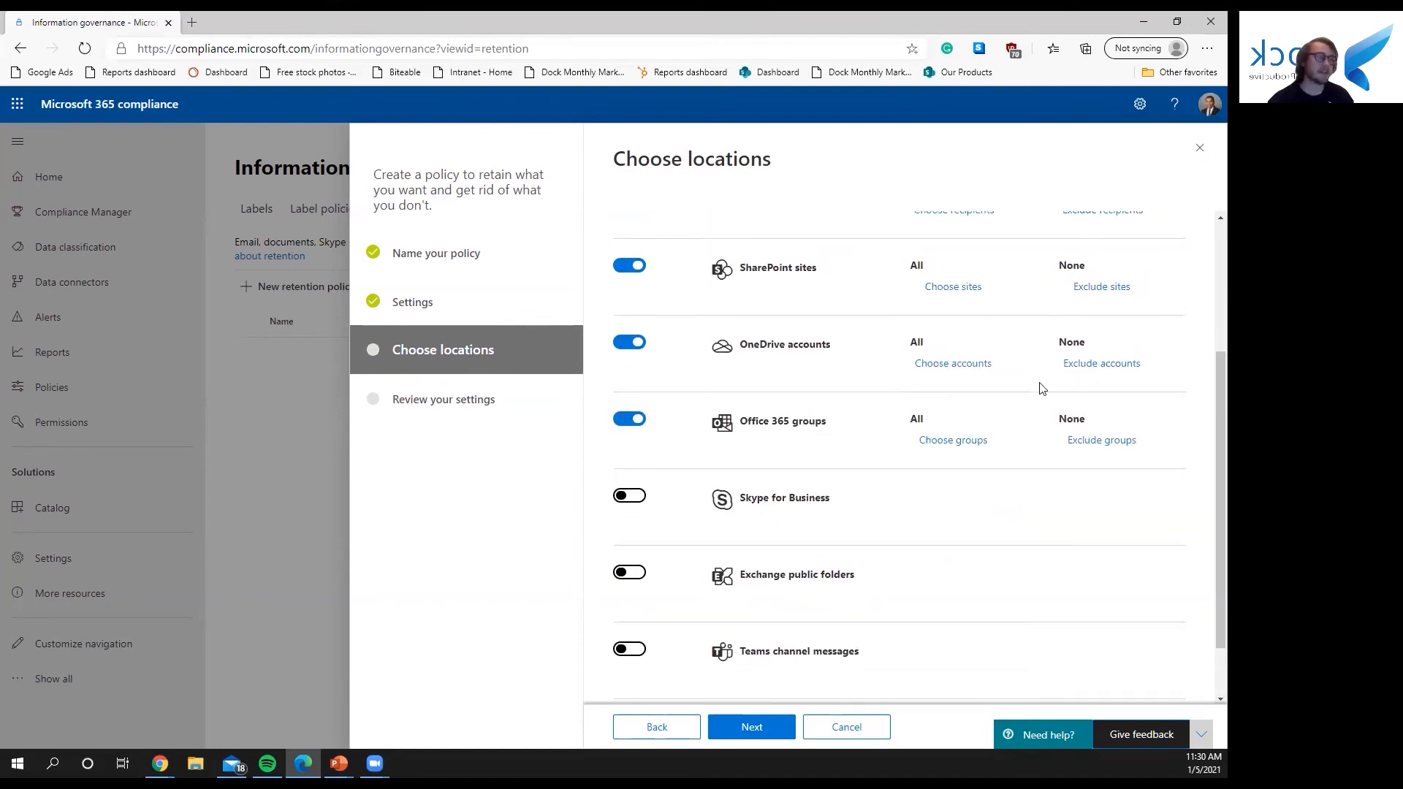
scroll(890, 449, down, 1)
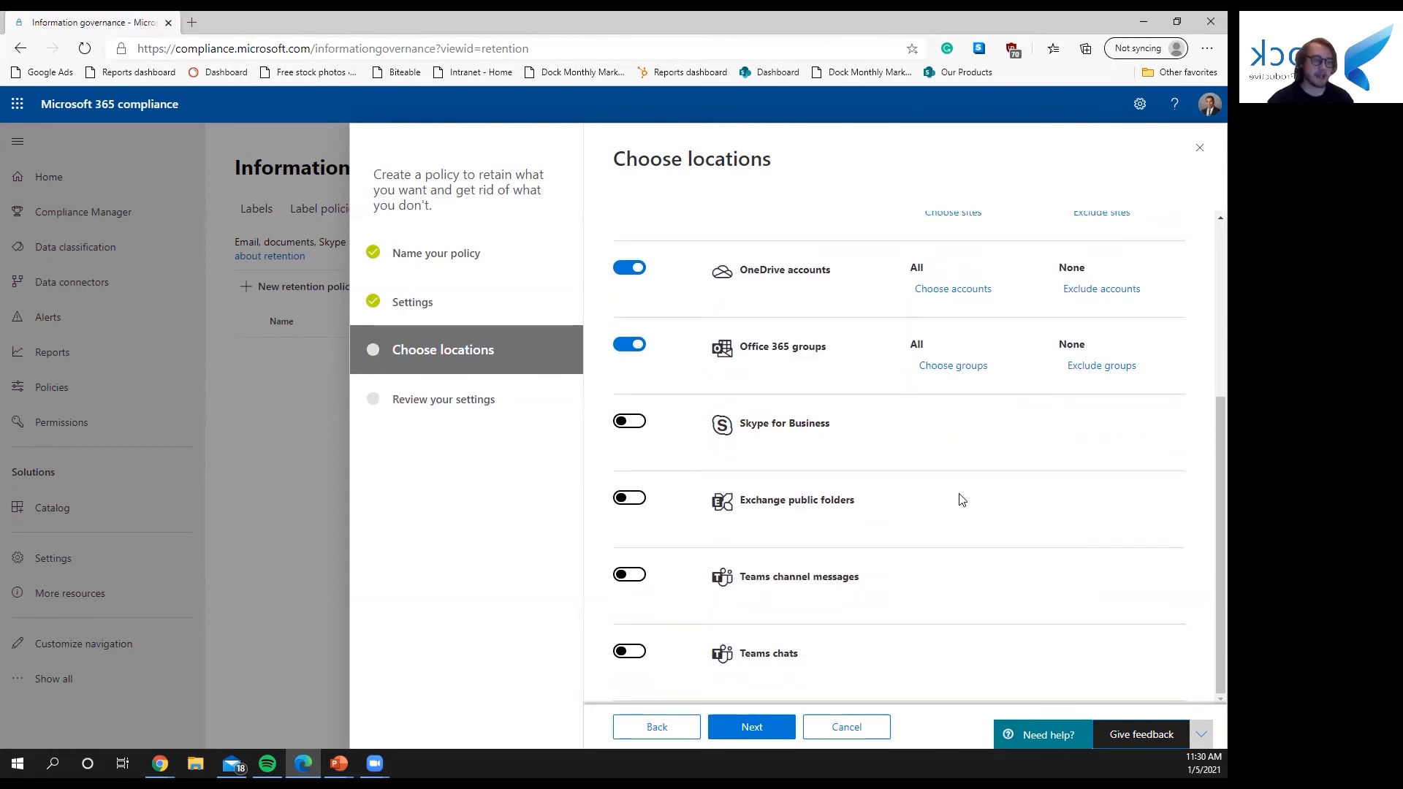
scroll(955, 475, up, 4)
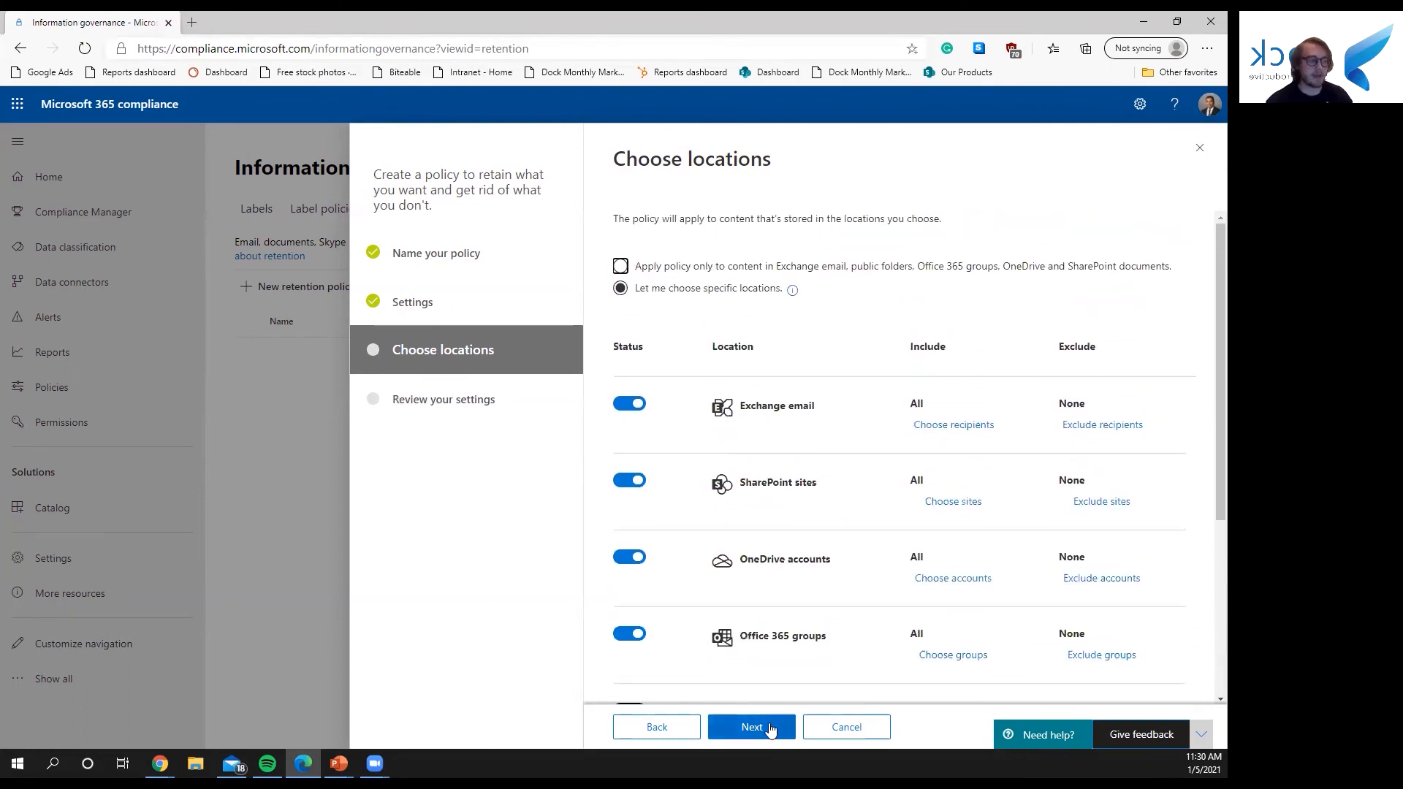
click(752, 727)
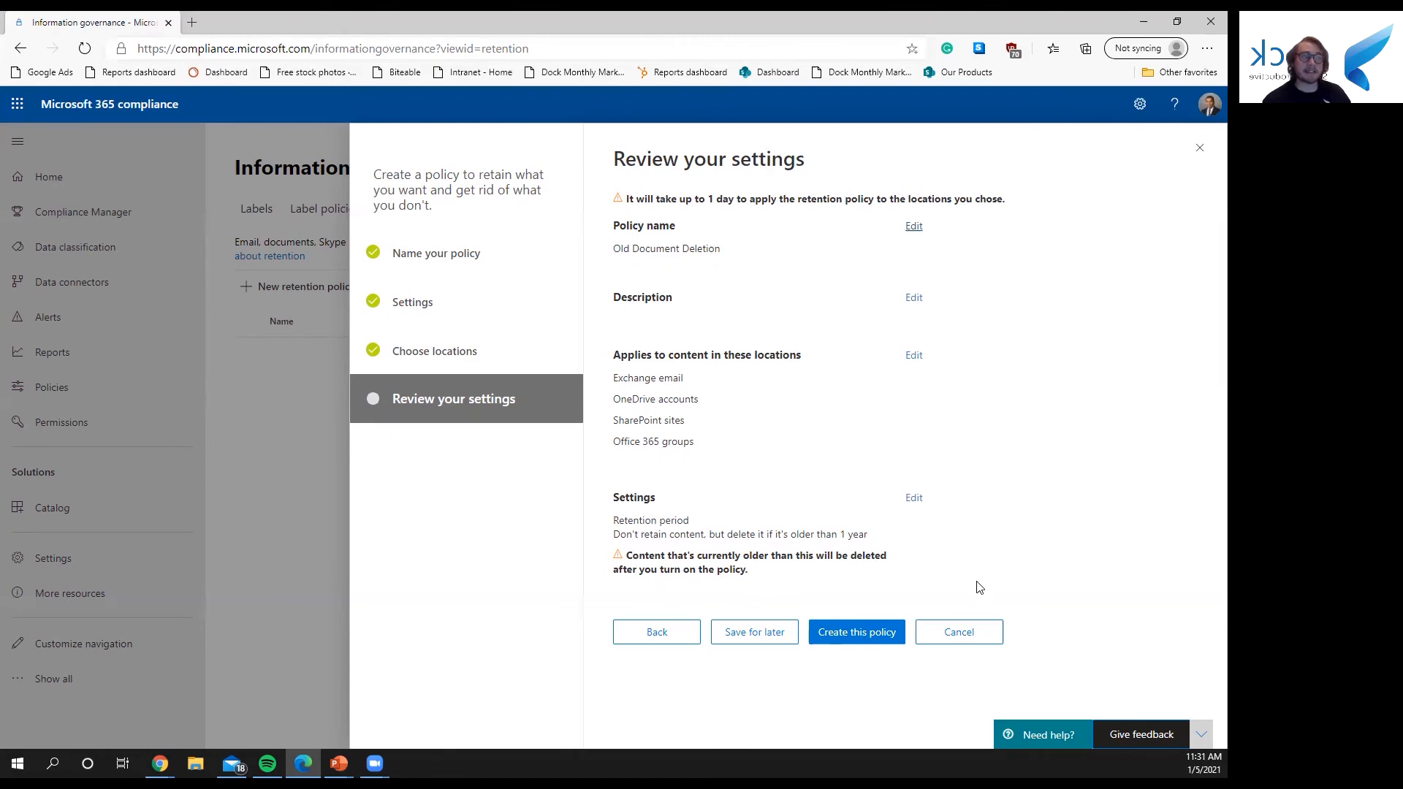
Step: Cancel the new retention policy without creating it, confirm leaving the wizard, and close the compliance browser window
click(992, 649)
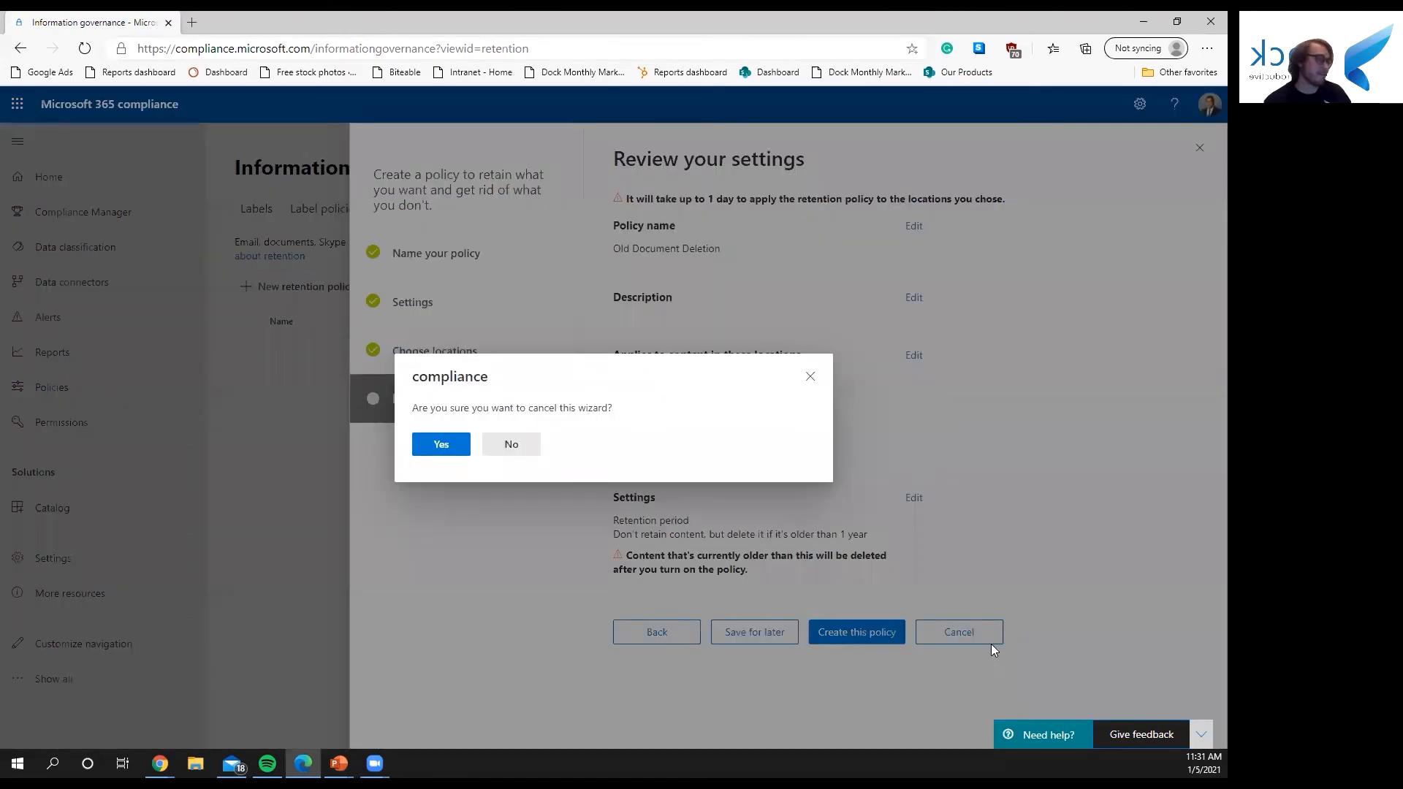
click(430, 447)
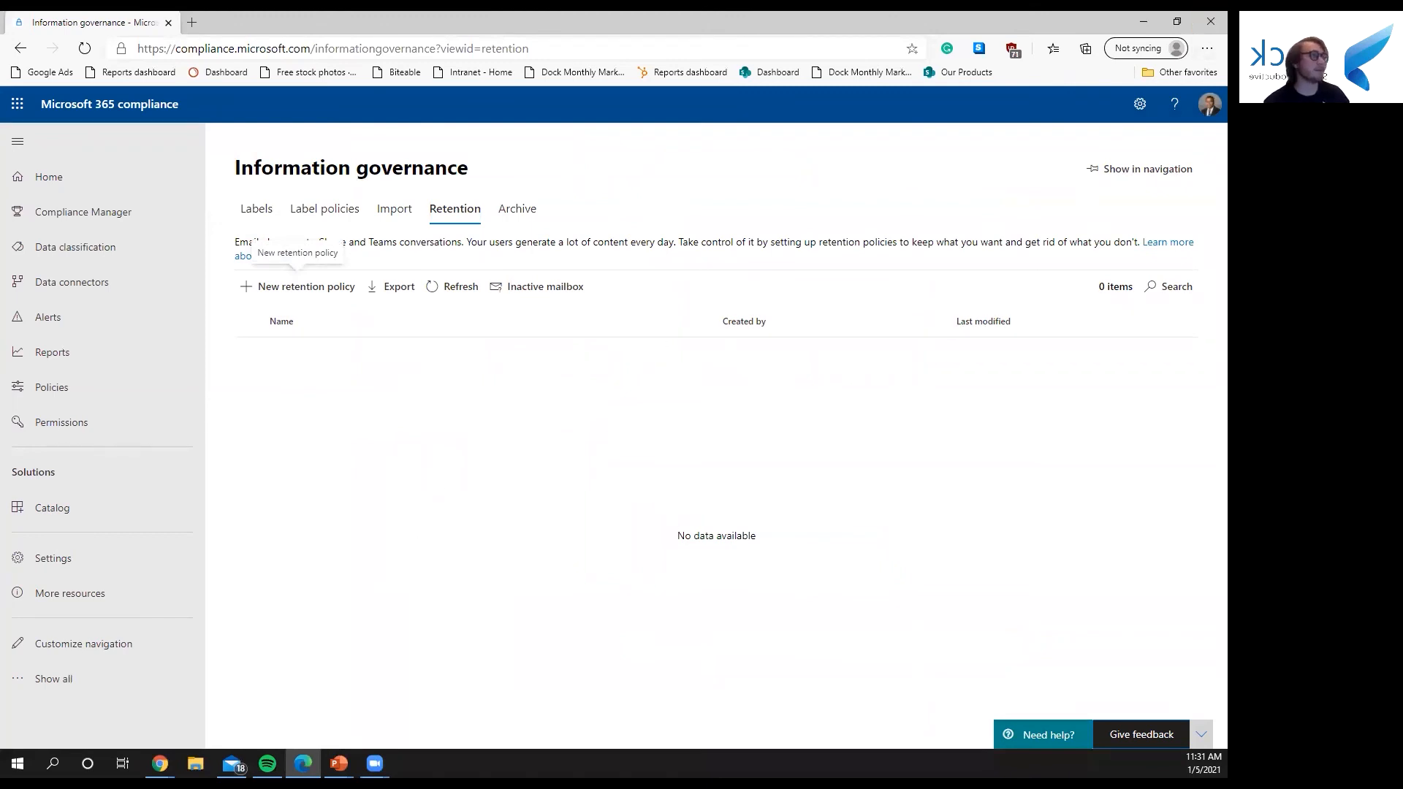
click(1209, 22)
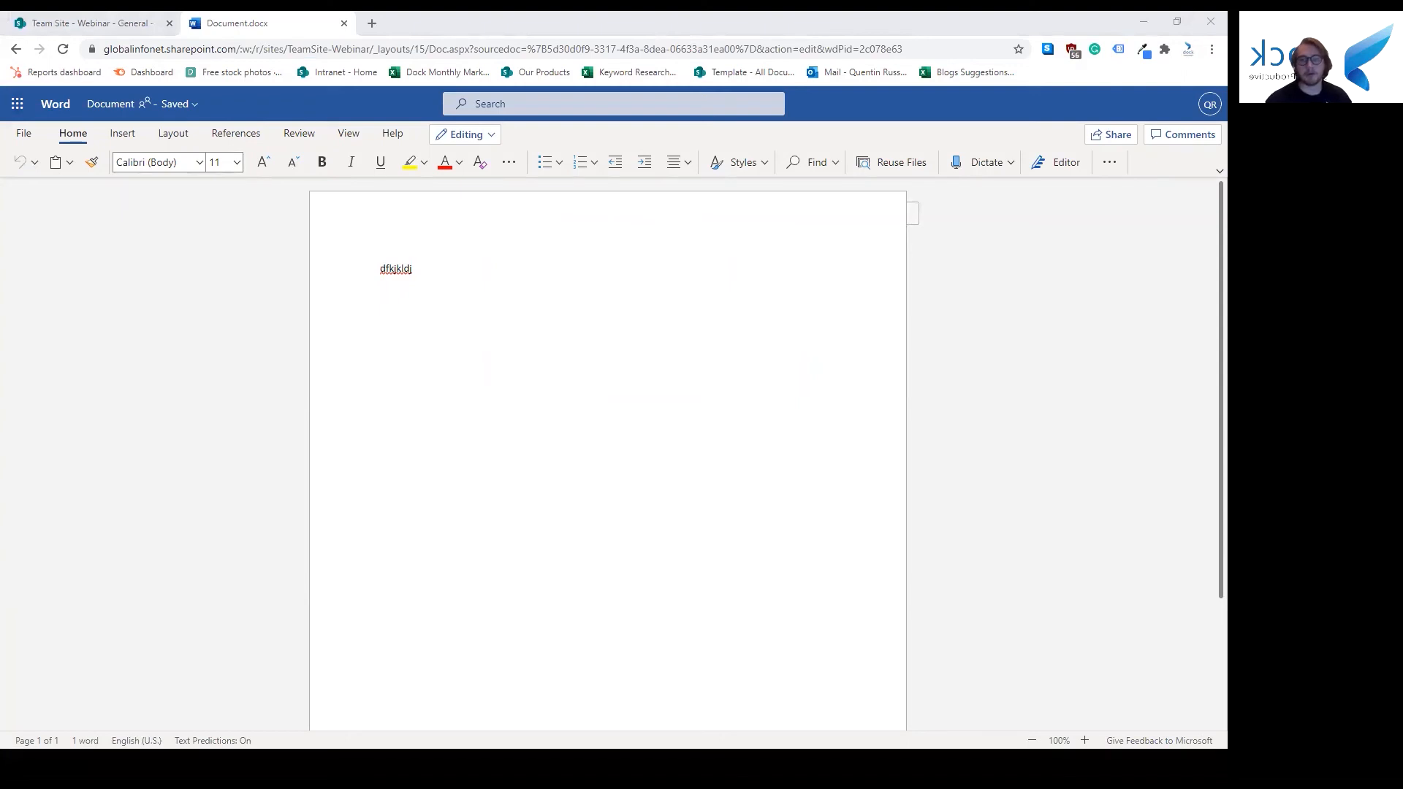
Step: Switch to the PowerPoint slide show and advance to the "How to Optimize Storage" slide
key(alt+Tab)
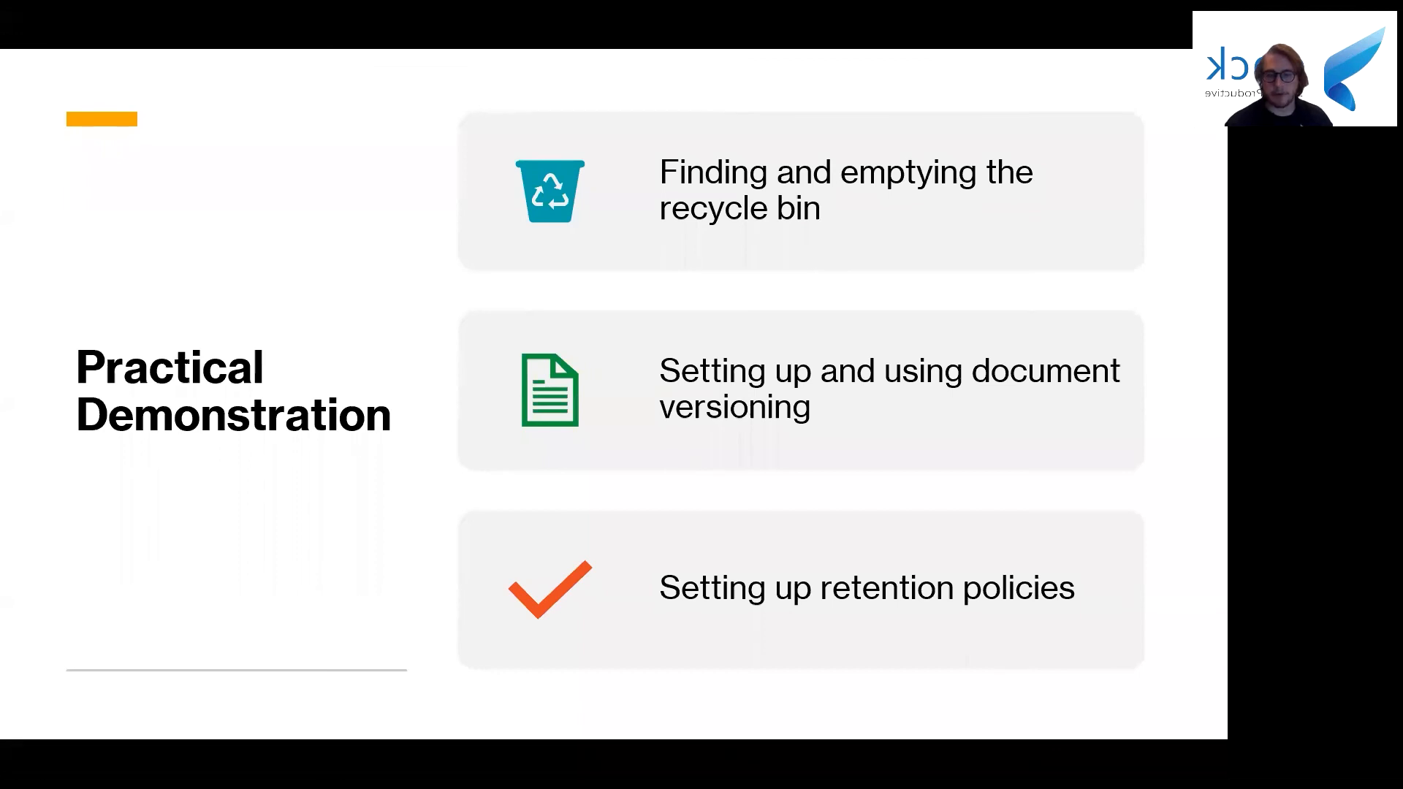
key(Right)
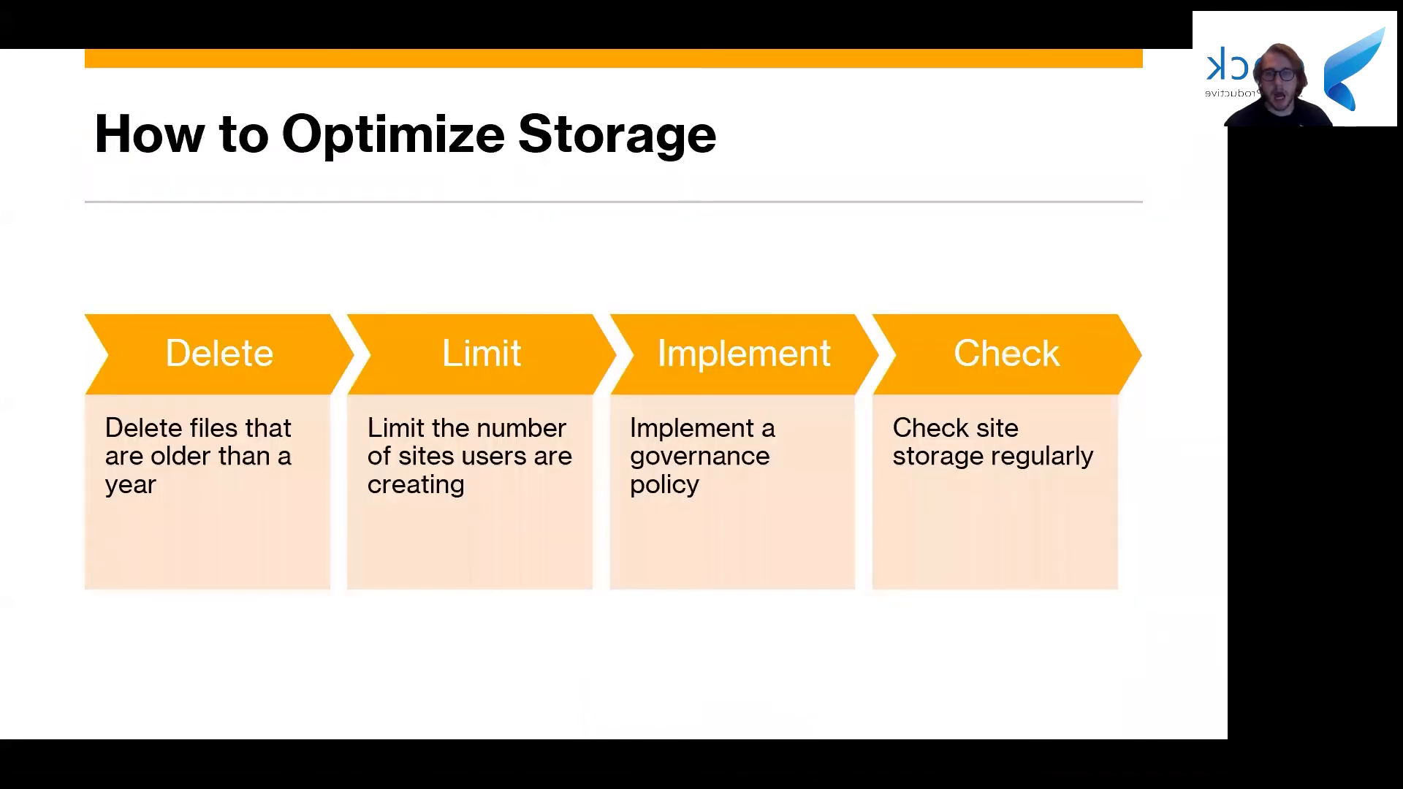